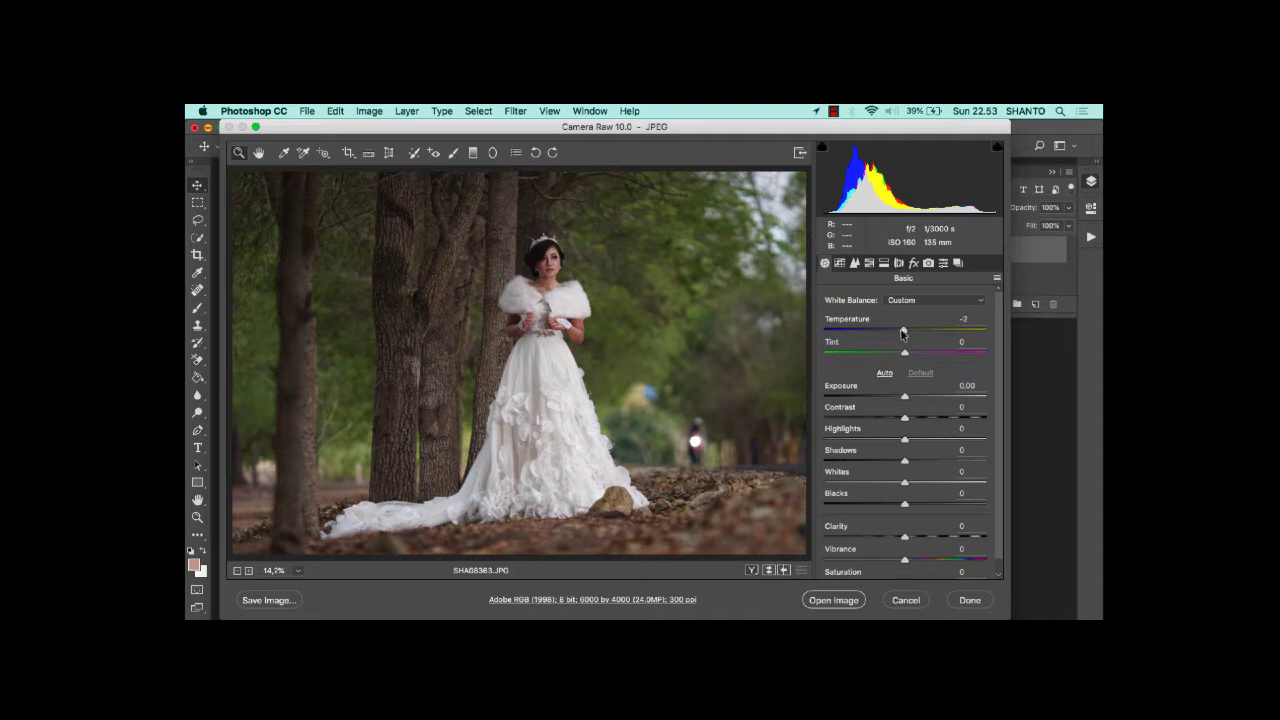
Step: Set the photo's tint to +3 and shadows to +44, and raise the exposure slightly
click(907, 352)
click(908, 353)
drag(908, 462, 940, 462)
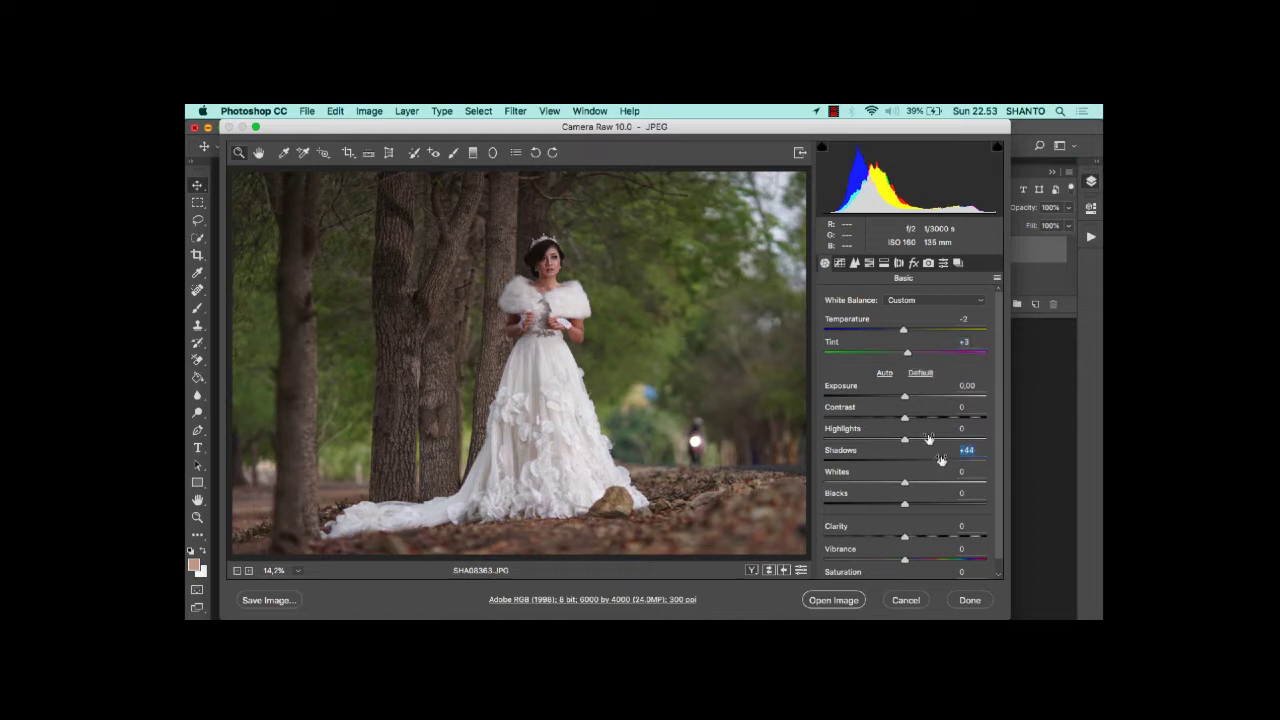
drag(907, 400, 912, 400)
Step: Adjust the greens in HSL to hue +34, saturation +52 and luminance +3
click(869, 263)
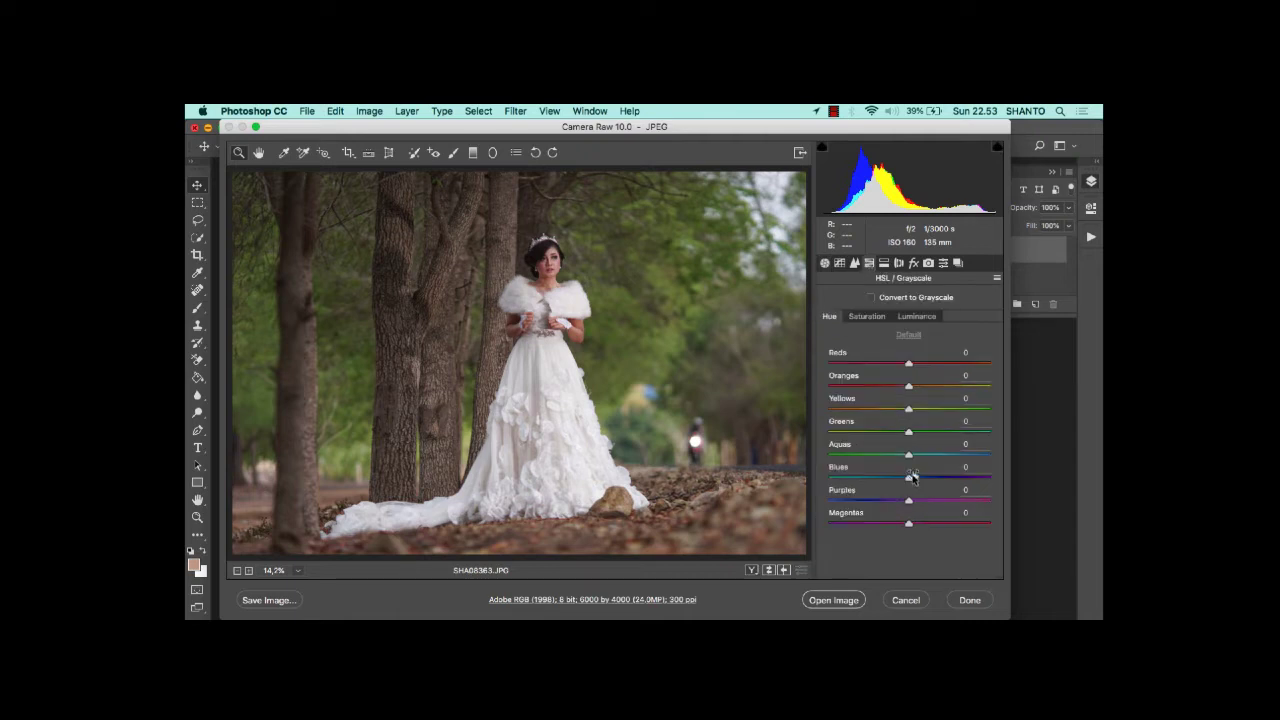
drag(908, 432, 936, 434)
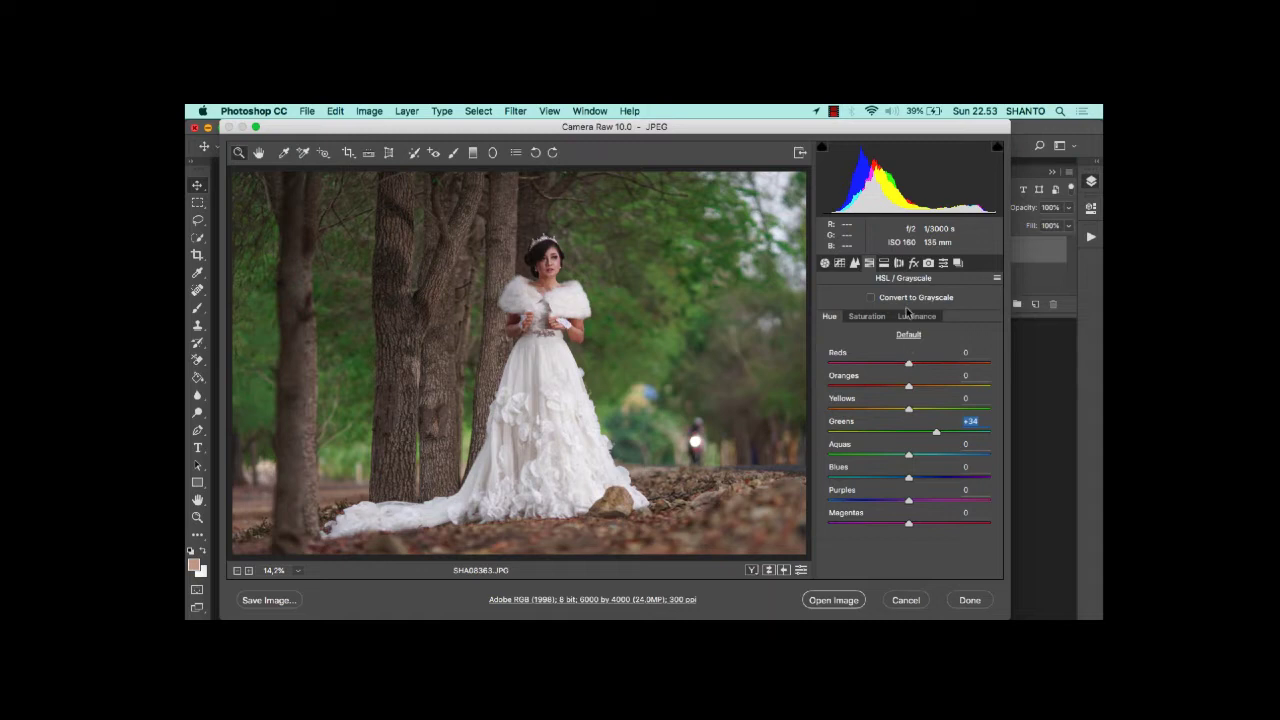
click(866, 316)
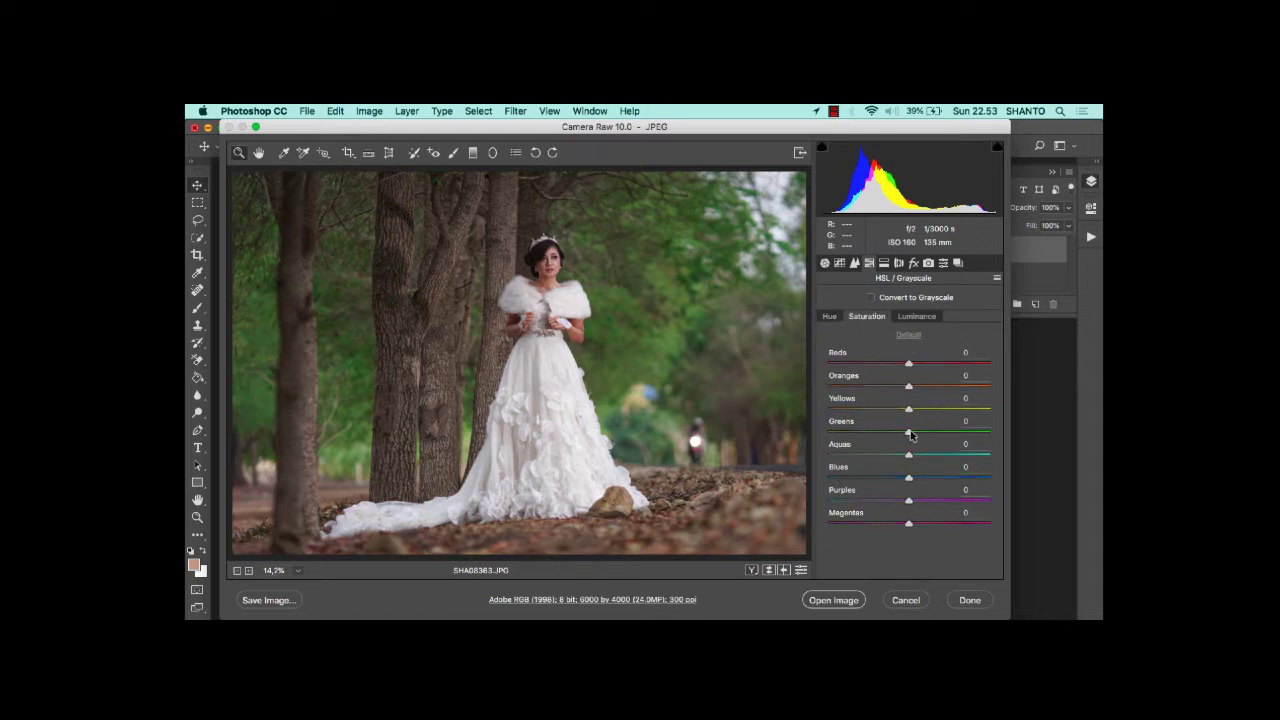
mouse_move(910, 433)
mouse_down()
mouse_move(952, 437)
mouse_move(911, 435)
mouse_up()
click(918, 316)
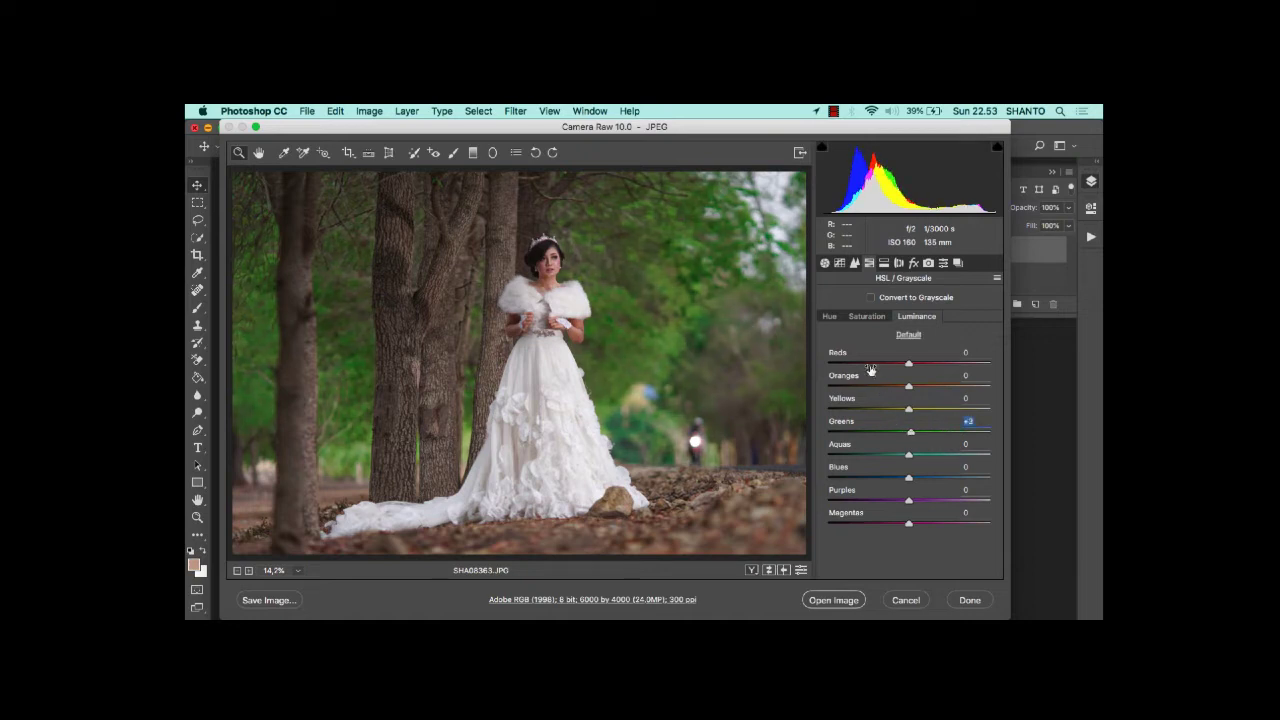
Step: Set the oranges to luminance +20 and saturation -8, and the reds to luminance +8 and saturation +5
mouse_move(910, 388)
mouse_down()
mouse_move(925, 388)
mouse_move(918, 364)
mouse_up()
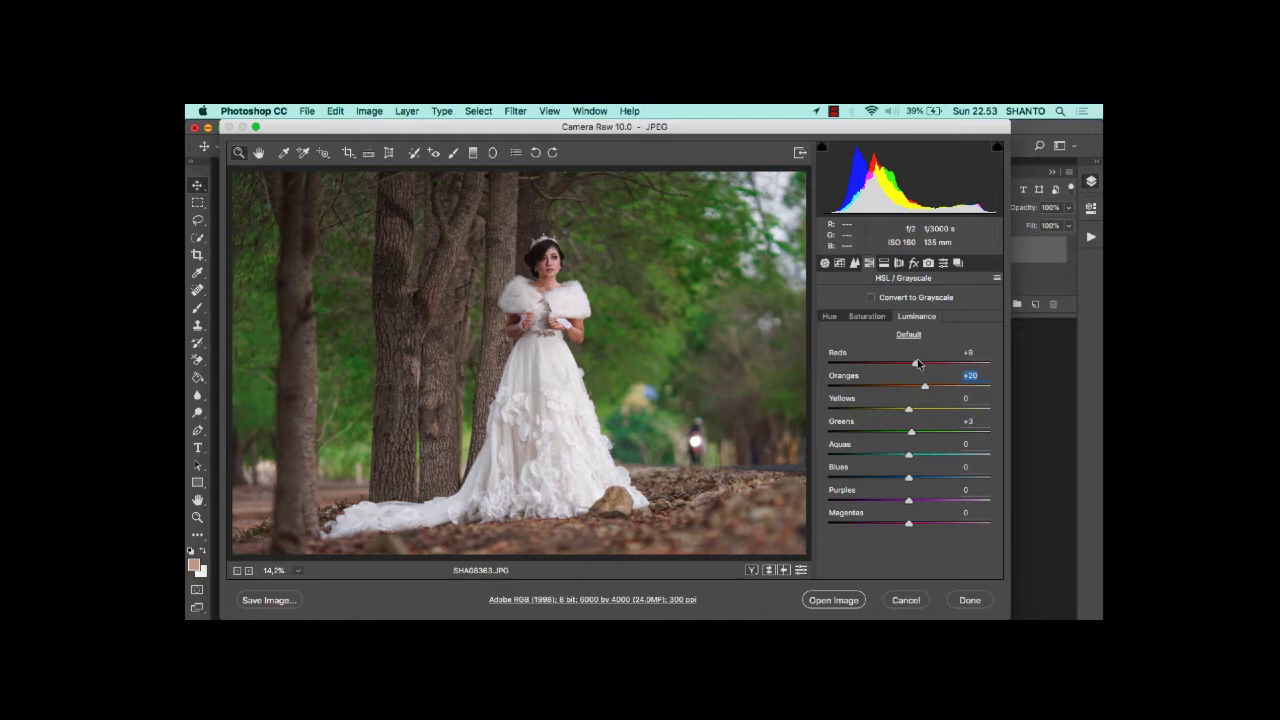
click(867, 316)
drag(909, 390, 913, 367)
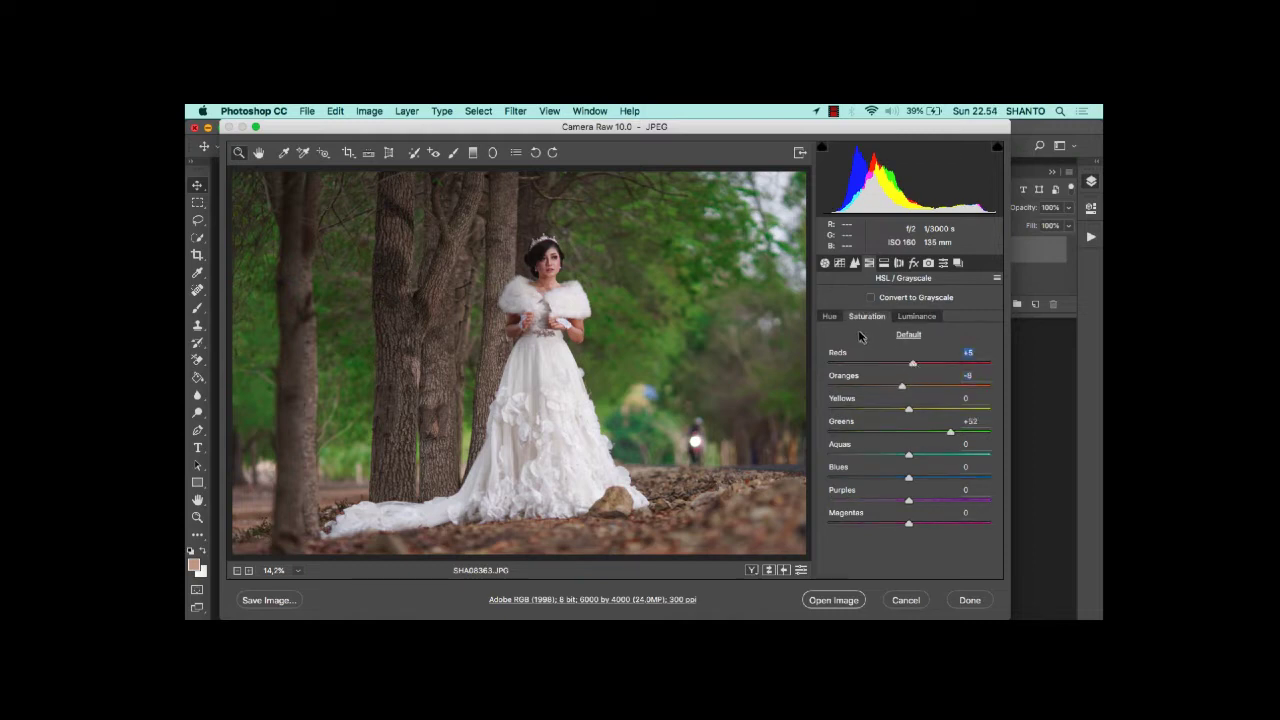
Step: Fine-tune the hue of the reds and oranges, and open the adjusted photo for editing
click(830, 317)
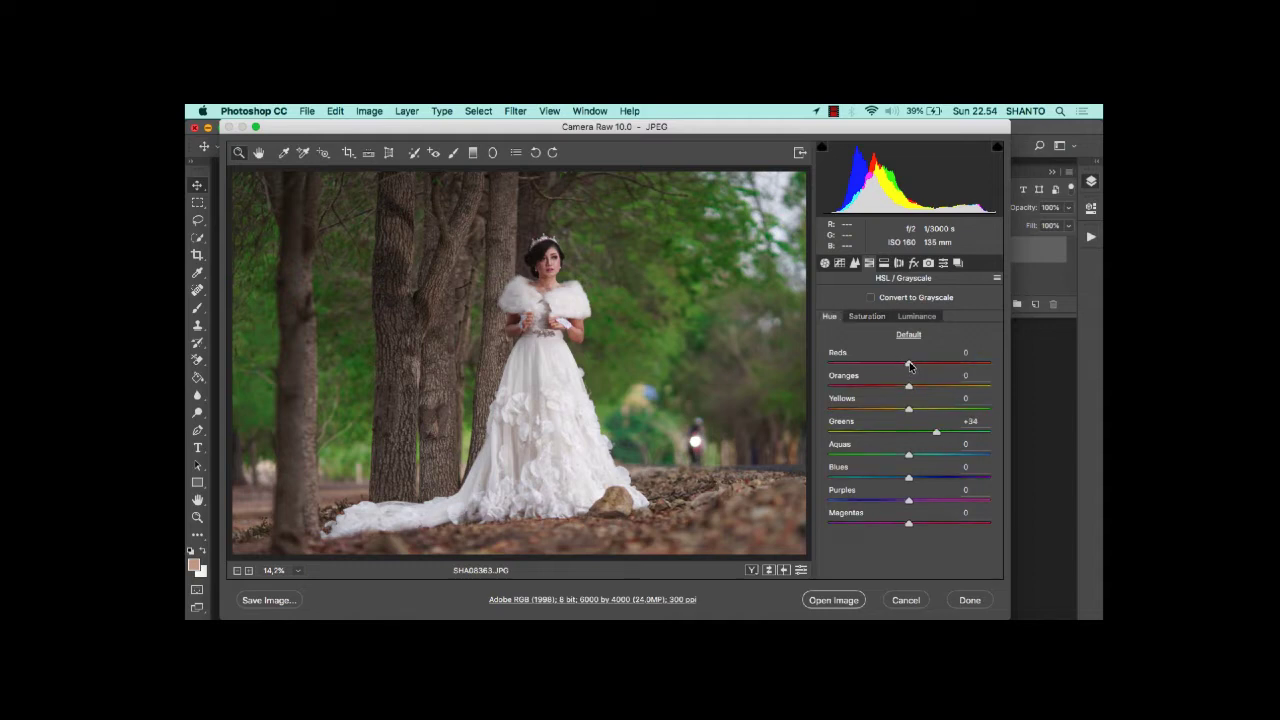
drag(910, 370, 916, 389)
click(837, 604)
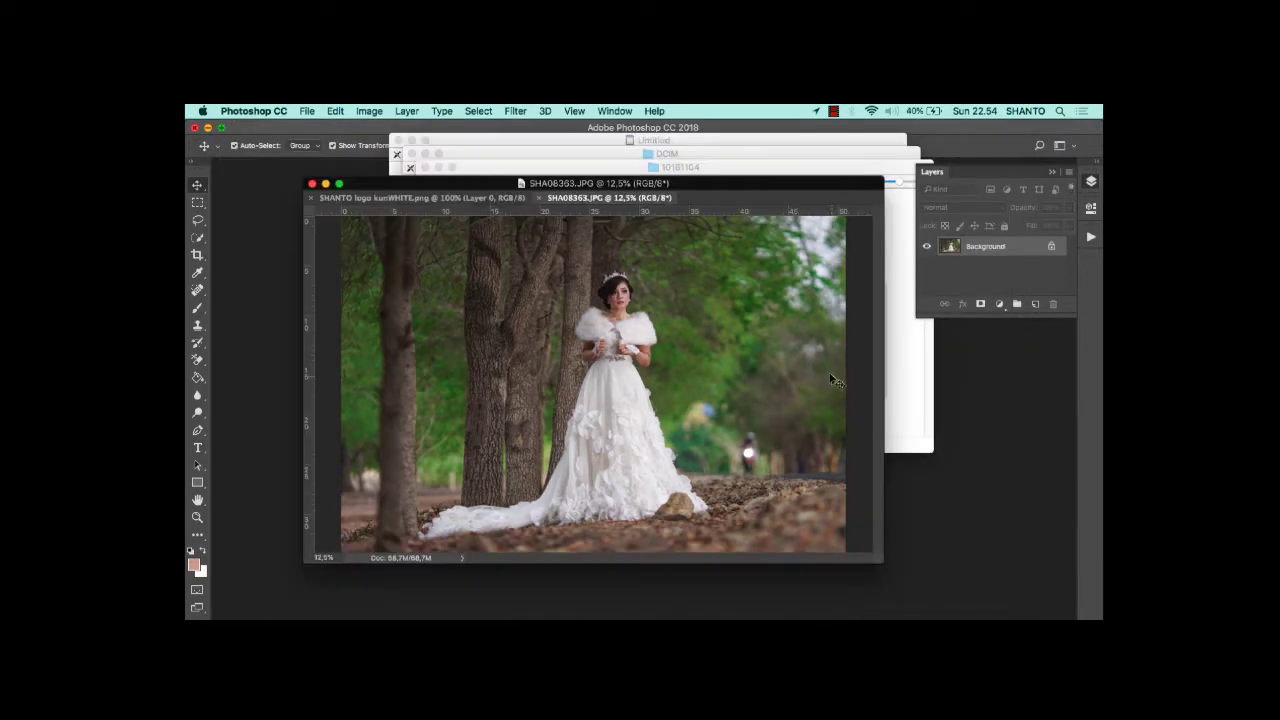
Step: Close the three file browser windows behind the photo and shift the document window slightly
click(424, 168)
click(411, 154)
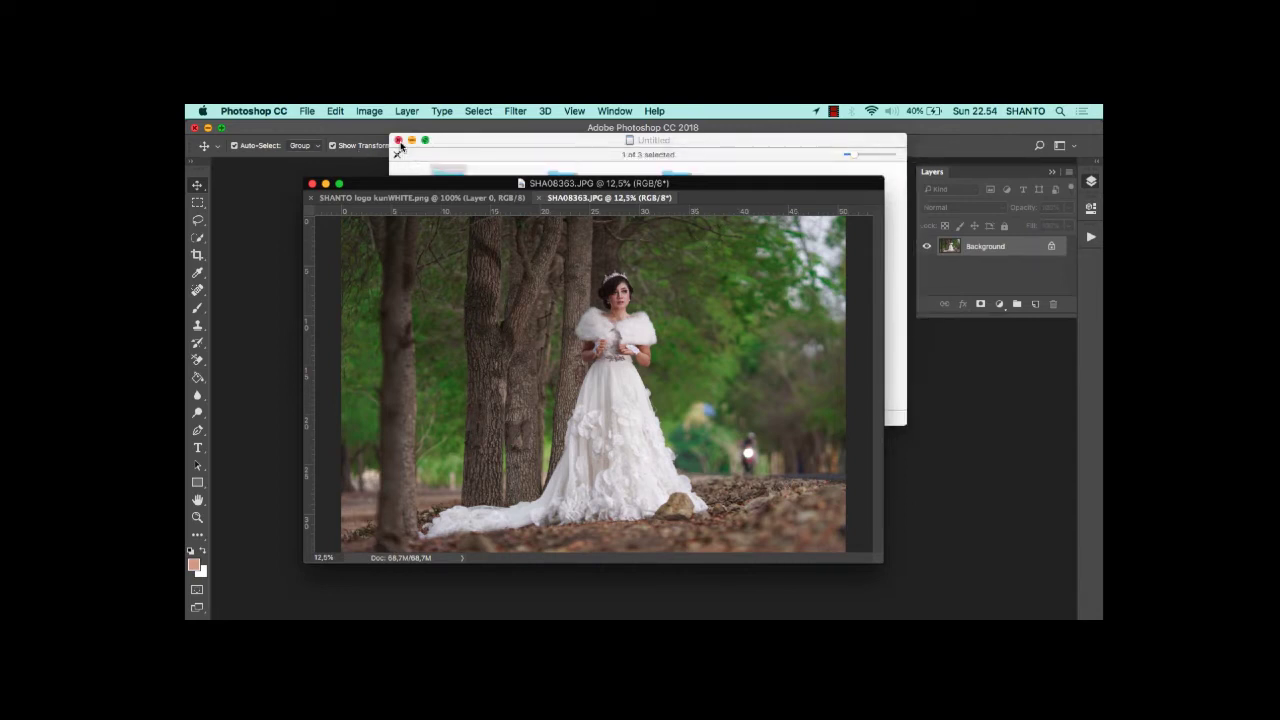
click(397, 140)
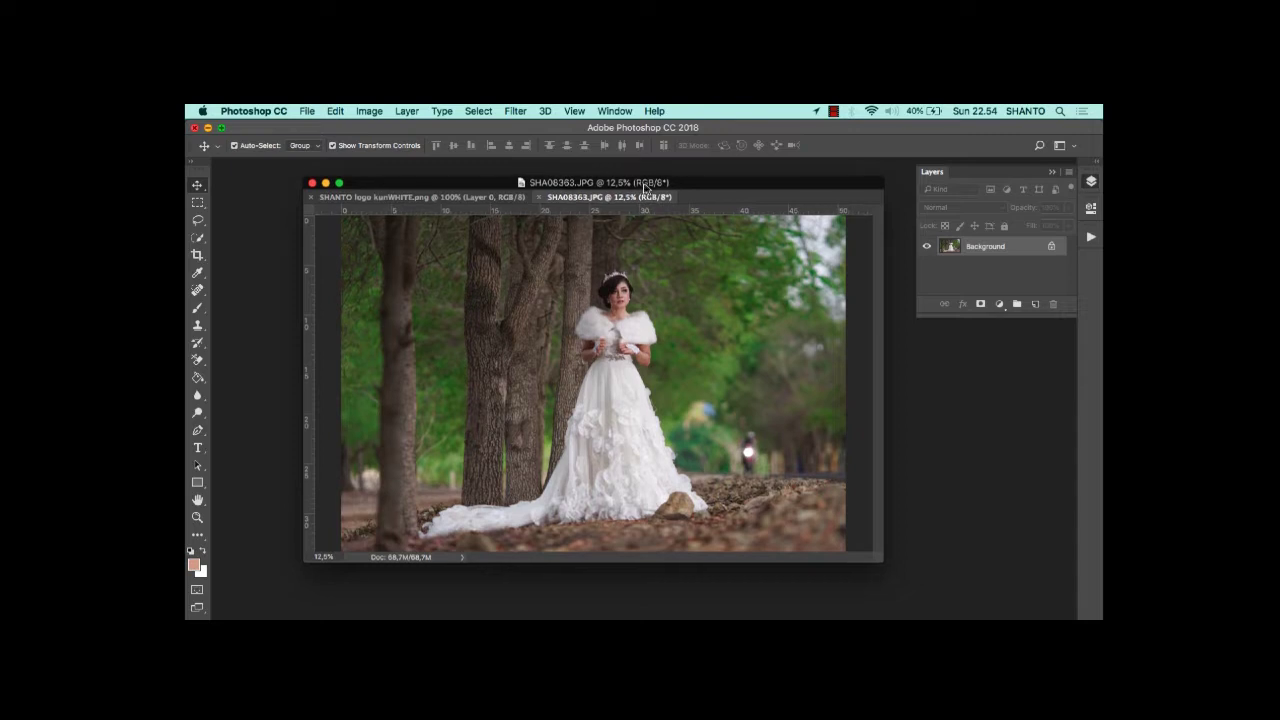
drag(646, 191, 657, 189)
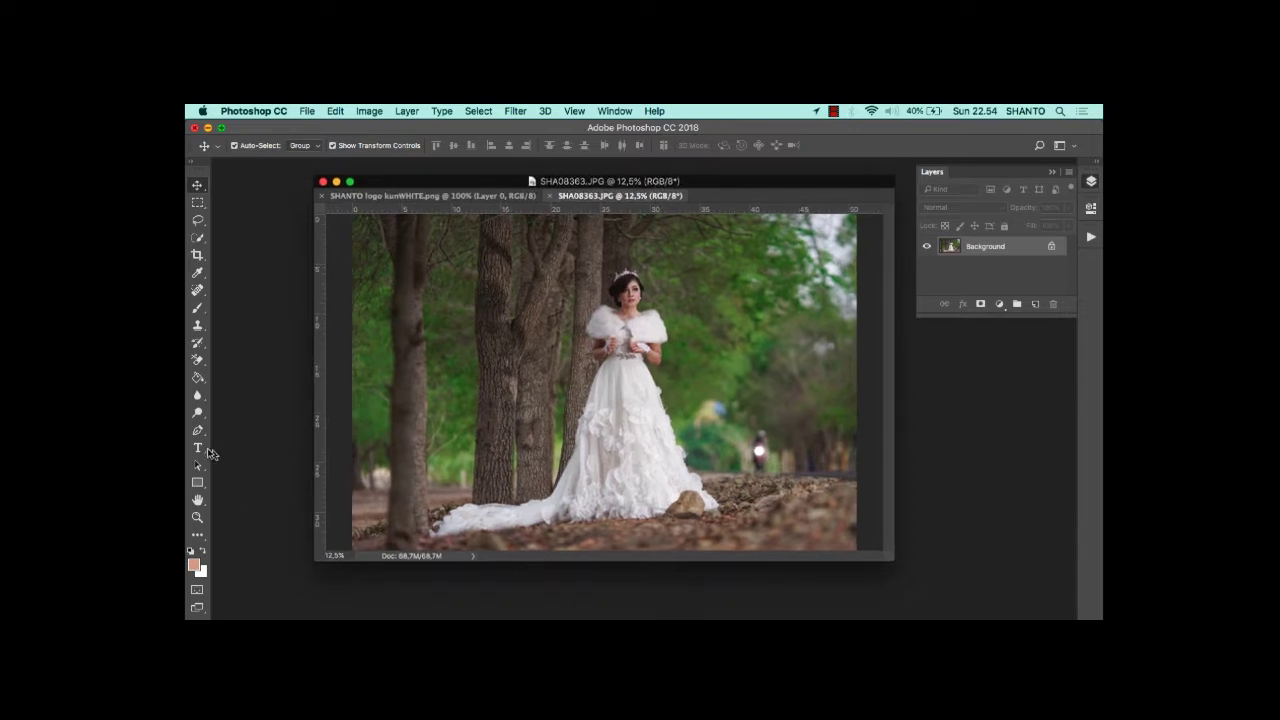
Step: Add a text layer beside the bride's head reading "Perhatikan mana yang kena cahaya mana yang tidak"
click(203, 450)
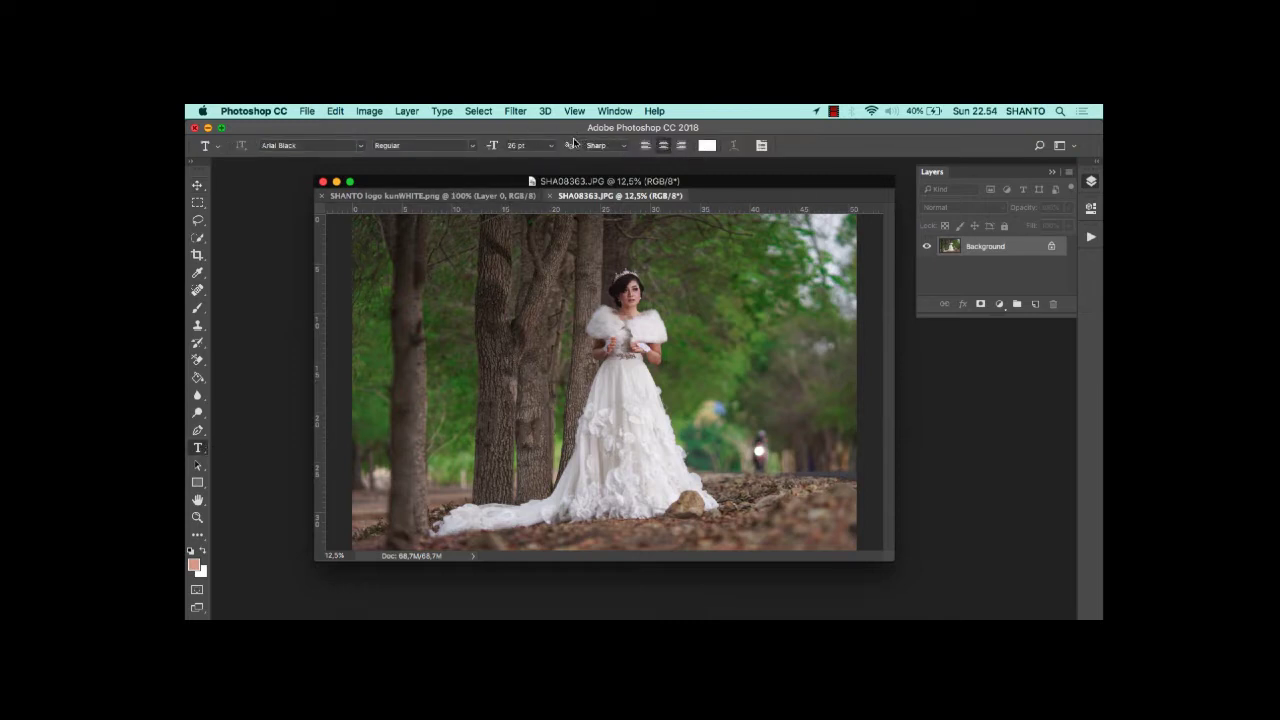
click(667, 284)
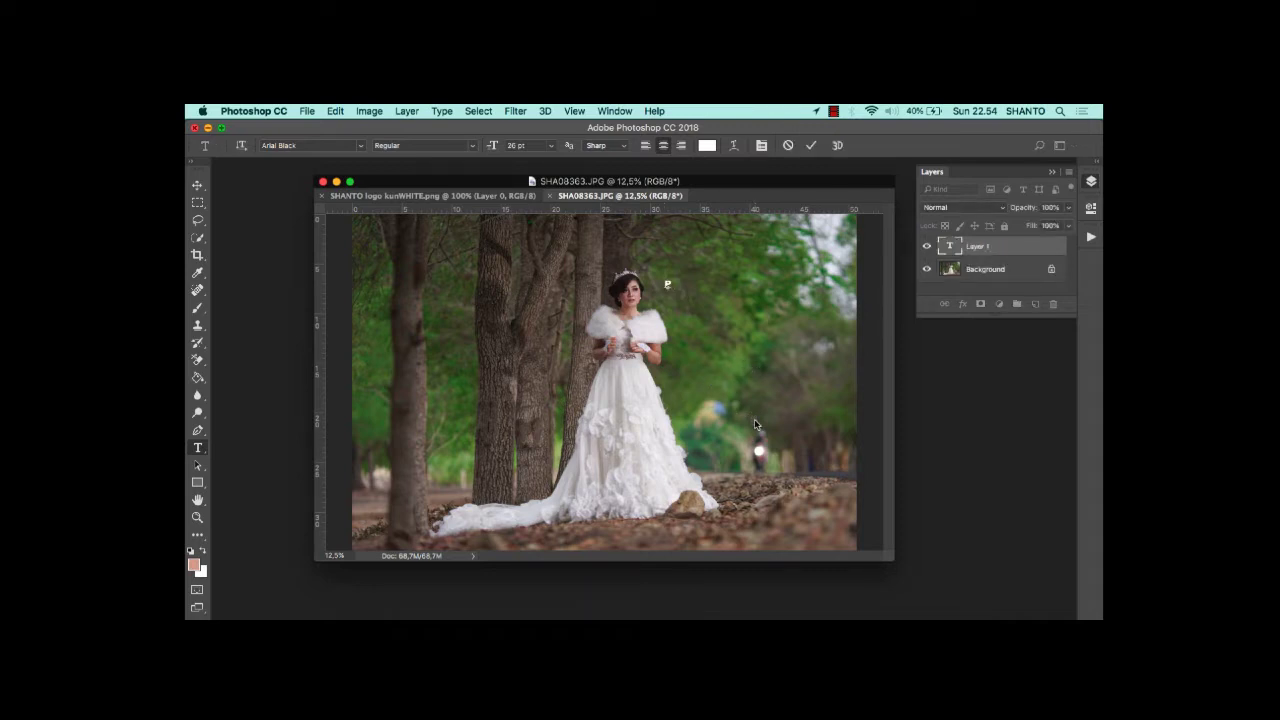
text(Perhatikan mana)
text(yang ken)
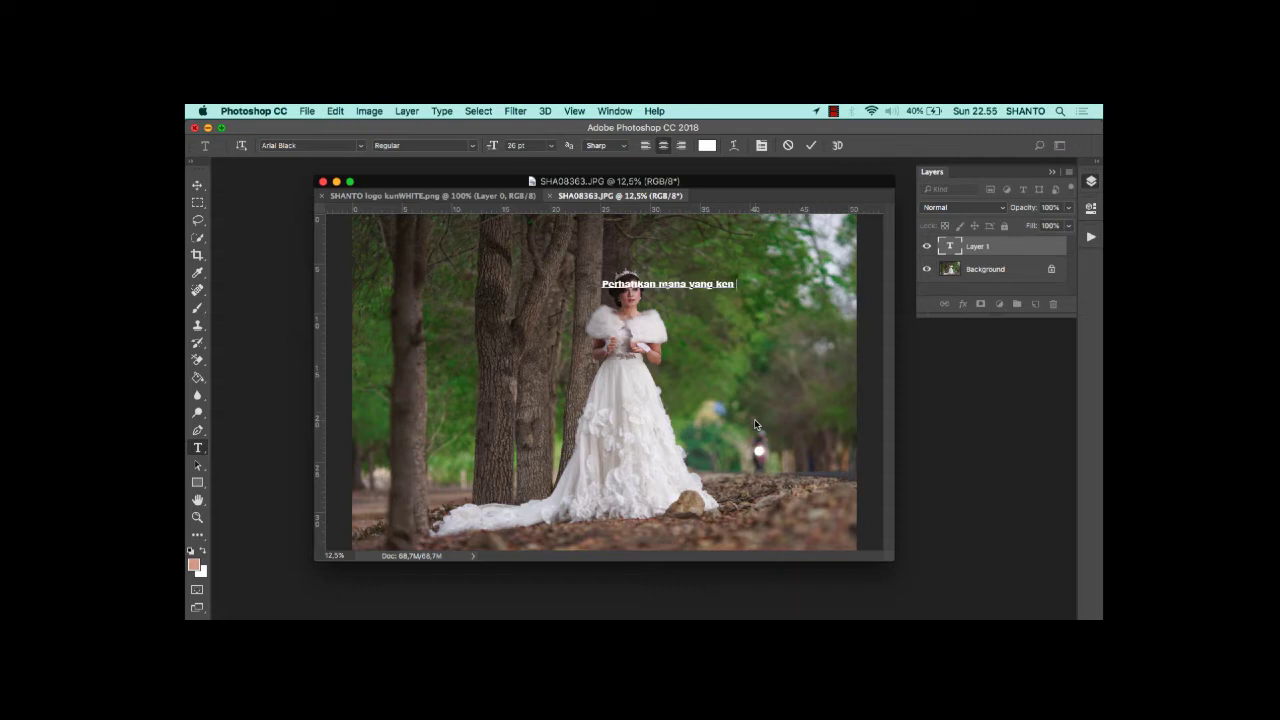
text(a cahaya)
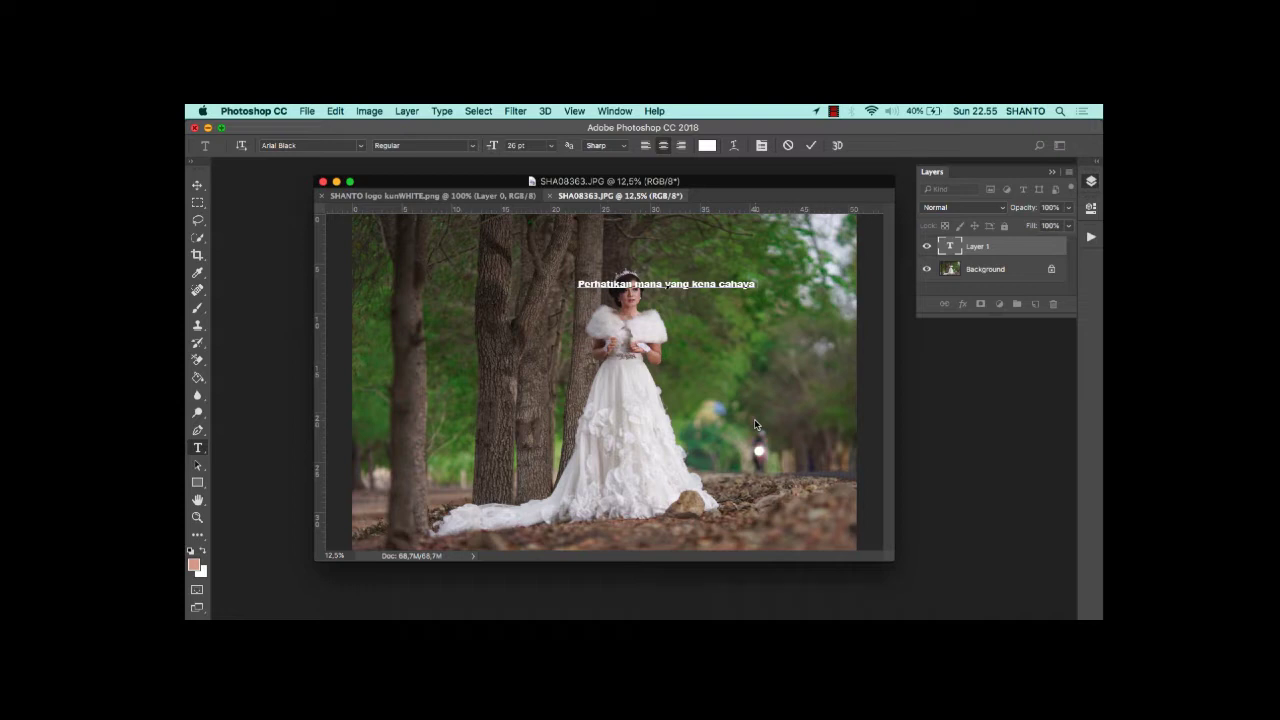
text( man)
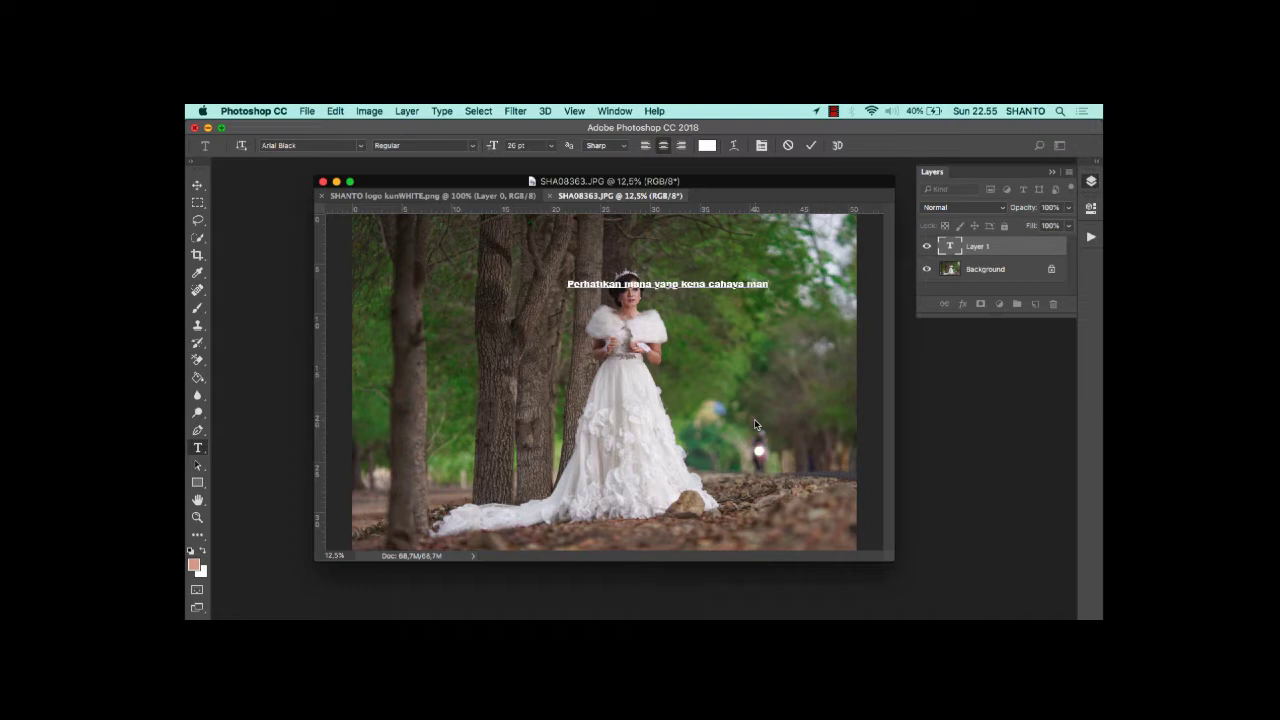
text(a)
text( ya)
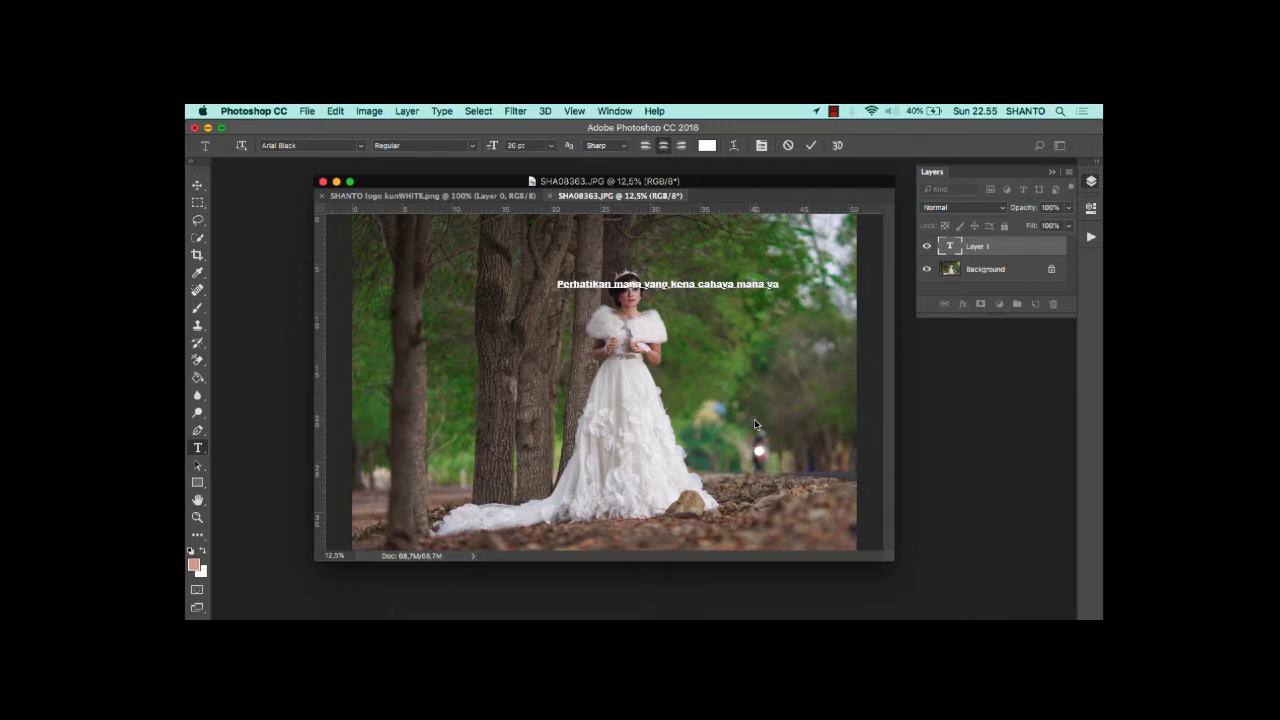
text(g tidak)
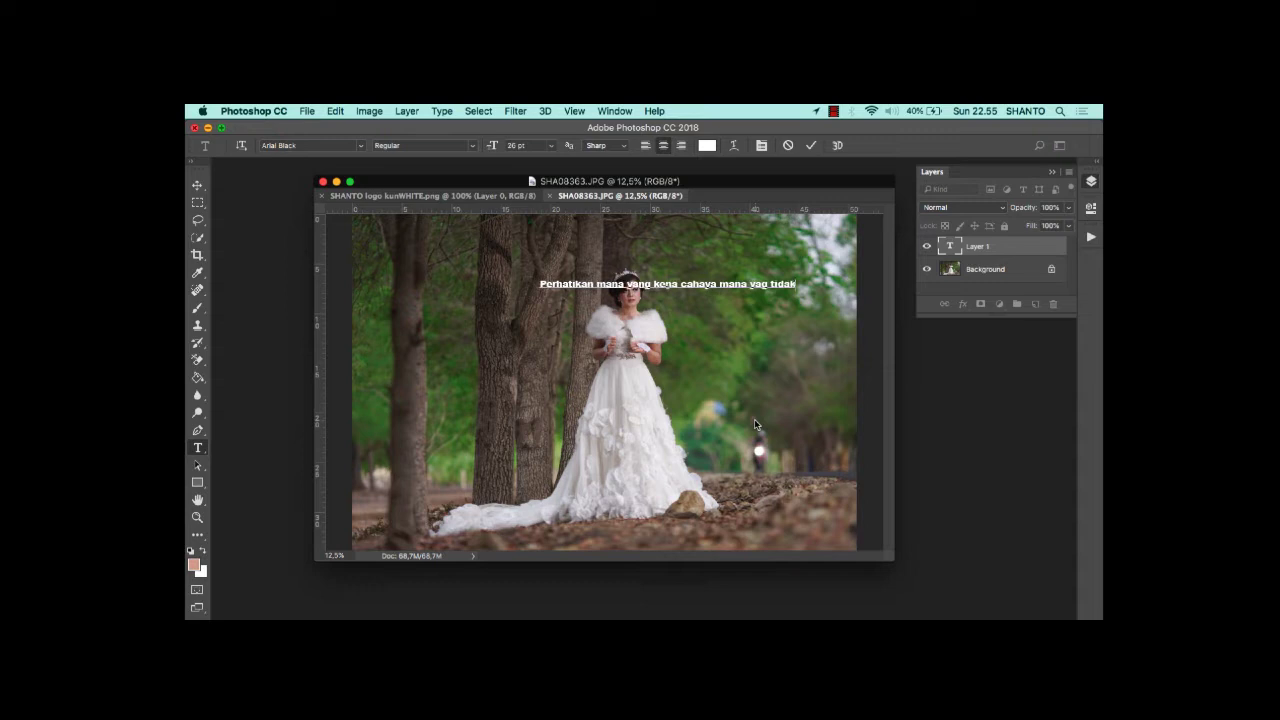
key(BackSpace)
key(BackSpace)
key(BackSpace)
key(BackSpace)
key(BackSpace)
key(BackSpace)
key(BackSpace)
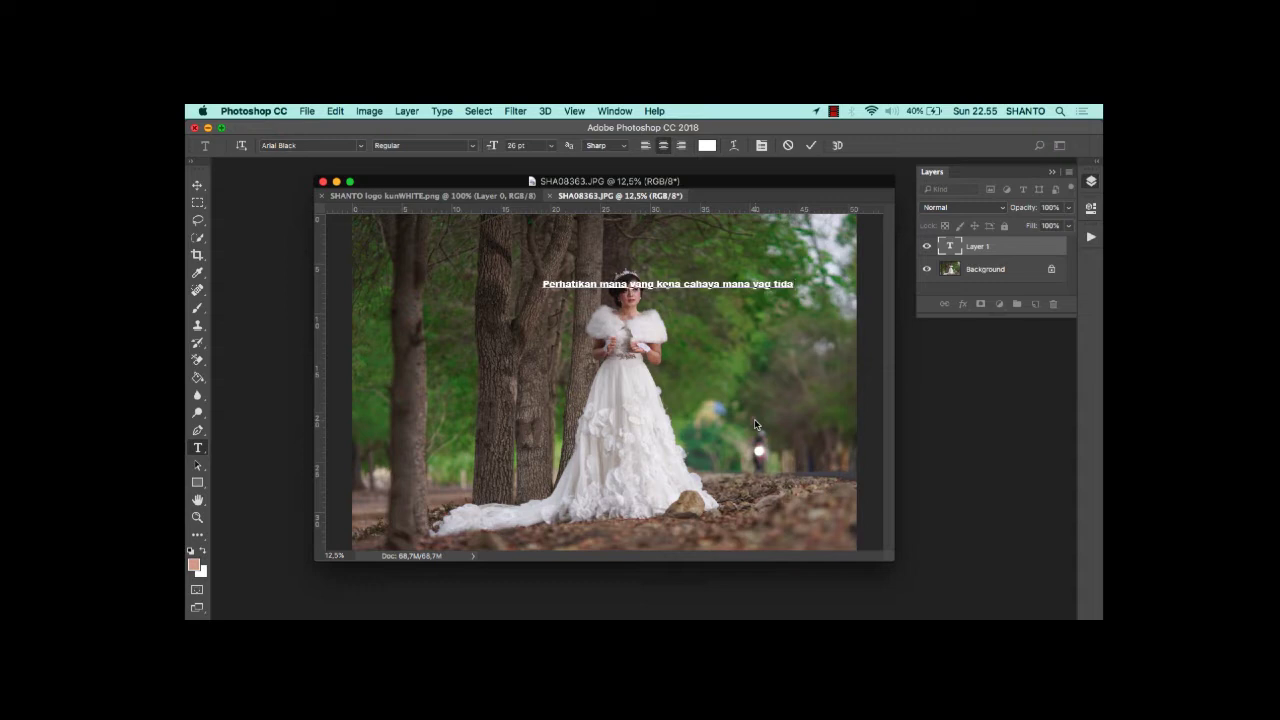
text(n)
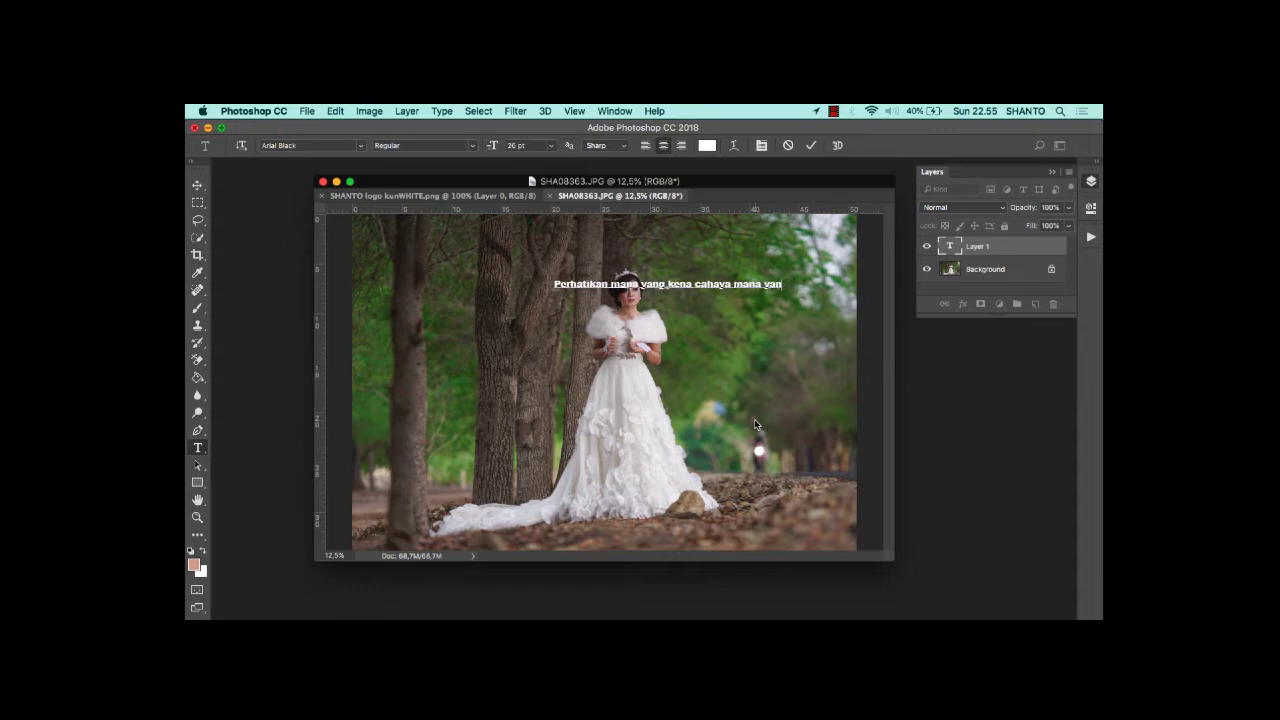
text(g tidak)
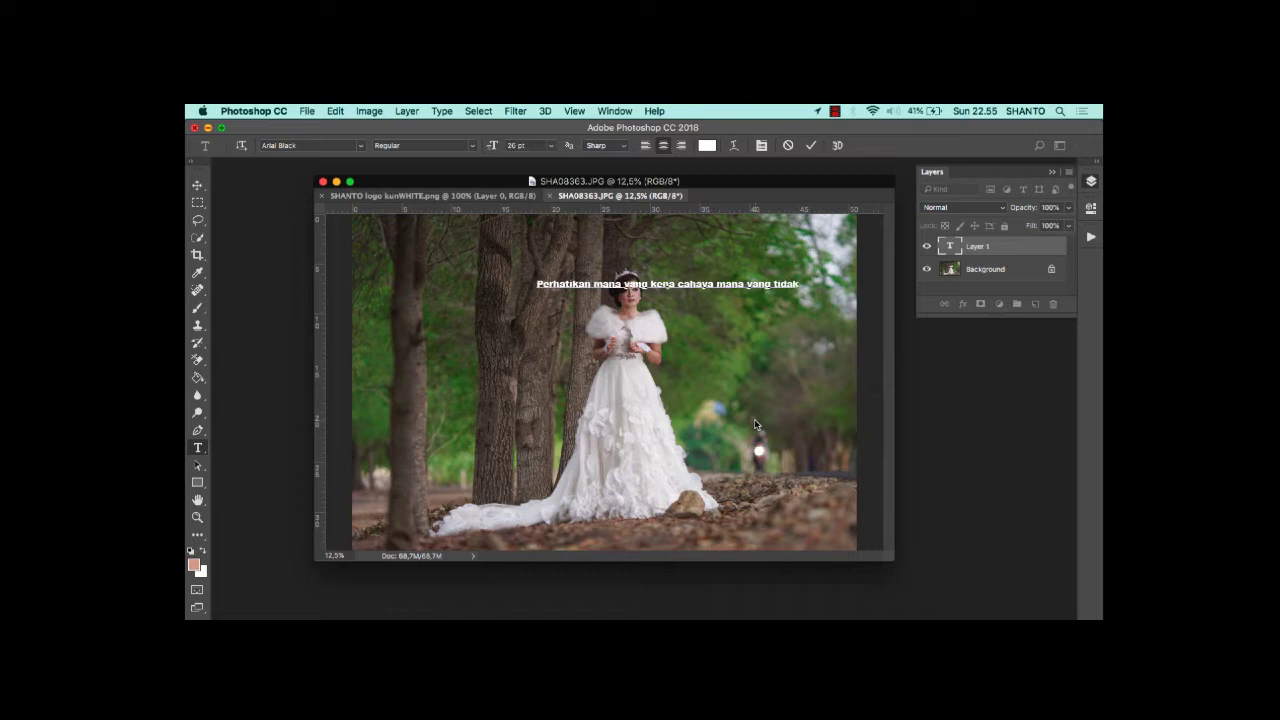
Step: Replace the note on the photo with "biar wajah dan terutama dikulit skin tone nya seimbang"
key(BackSpace)
key(BackSpace)
key(BackSpace)
key(BackSpace)
key(BackSpace)
key(BackSpace)
key(BackSpace)
key(BackSpace)
key(BackSpace)
key(BackSpace)
key(BackSpace)
key(BackSpace)
key(BackSpace)
key(BackSpace)
key(BackSpace)
key(BackSpace)
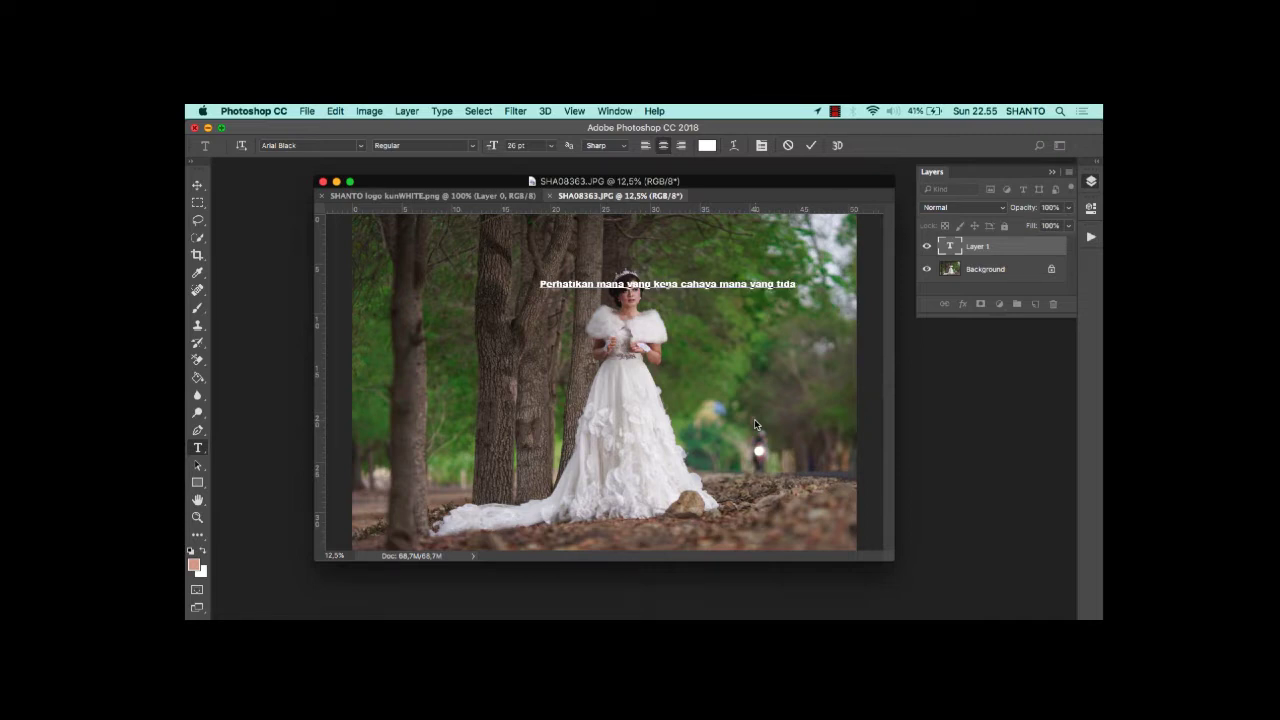
key(BackSpace)
key(BackSpace)
key(BackSpace)
key(BackSpace)
key(BackSpace)
key(BackSpace)
key(BackSpace)
key(BackSpace)
key(BackSpace)
key(BackSpace)
key(BackSpace)
key(BackSpace)
key(BackSpace)
key(BackSpace)
key(BackSpace)
key(BackSpace)
key(BackSpace)
key(BackSpace)
key(BackSpace)
key(BackSpace)
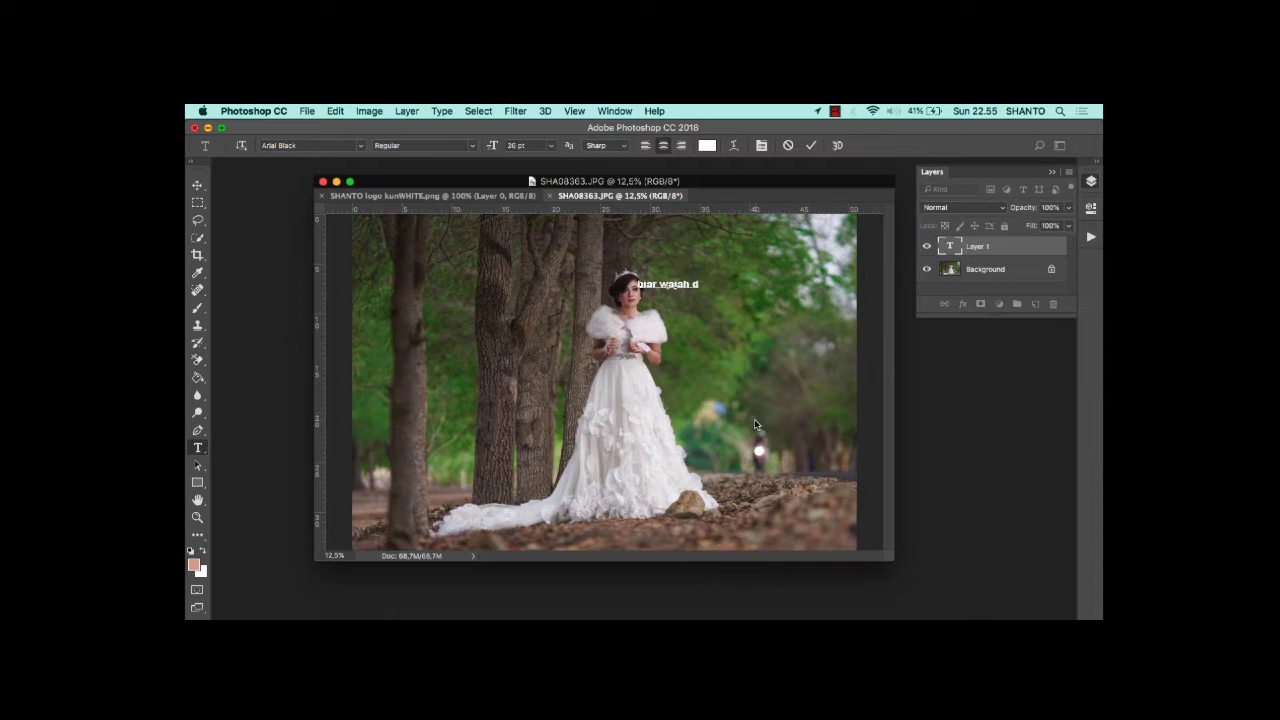
text(an terutama dikulit)
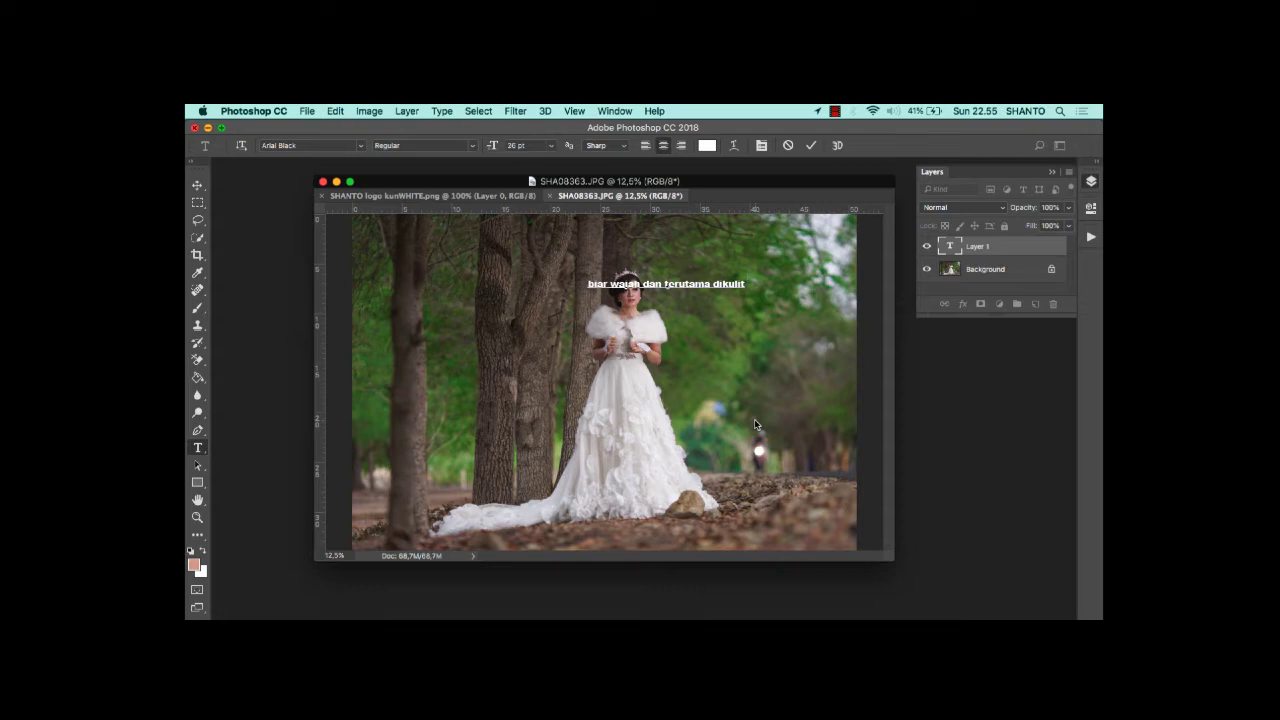
text( skin t)
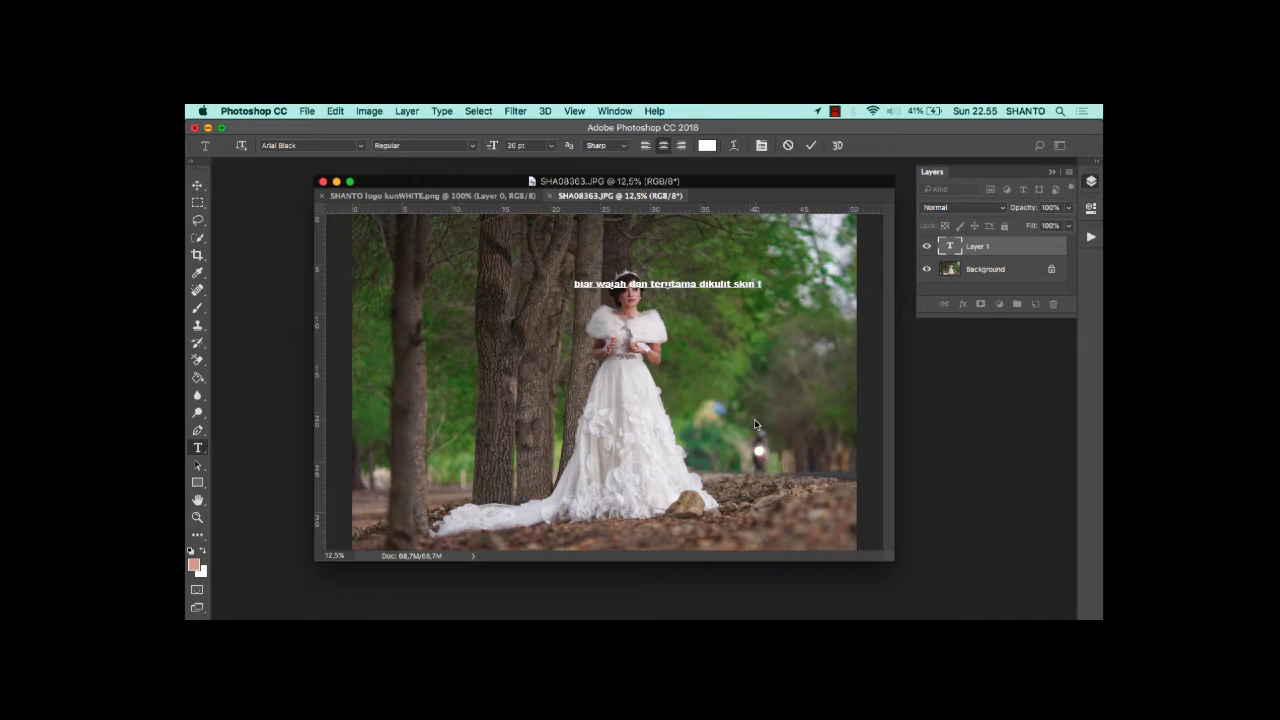
text(one nya)
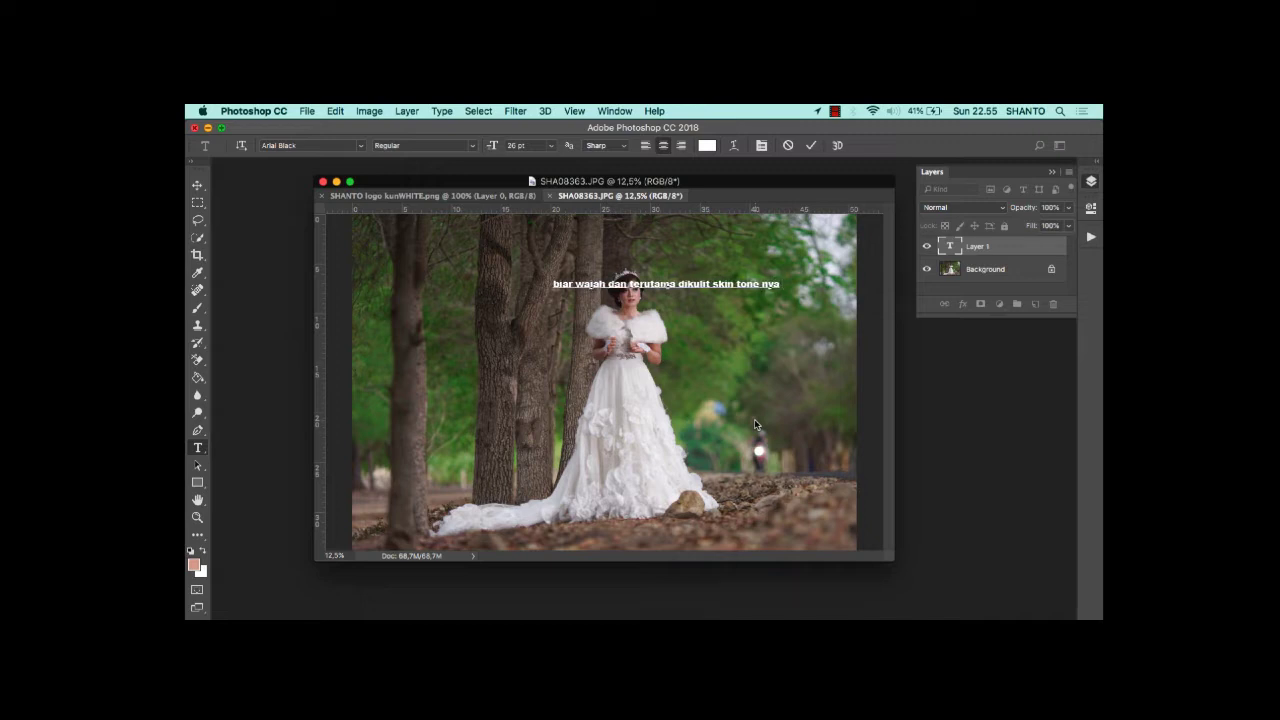
text( seimbang)
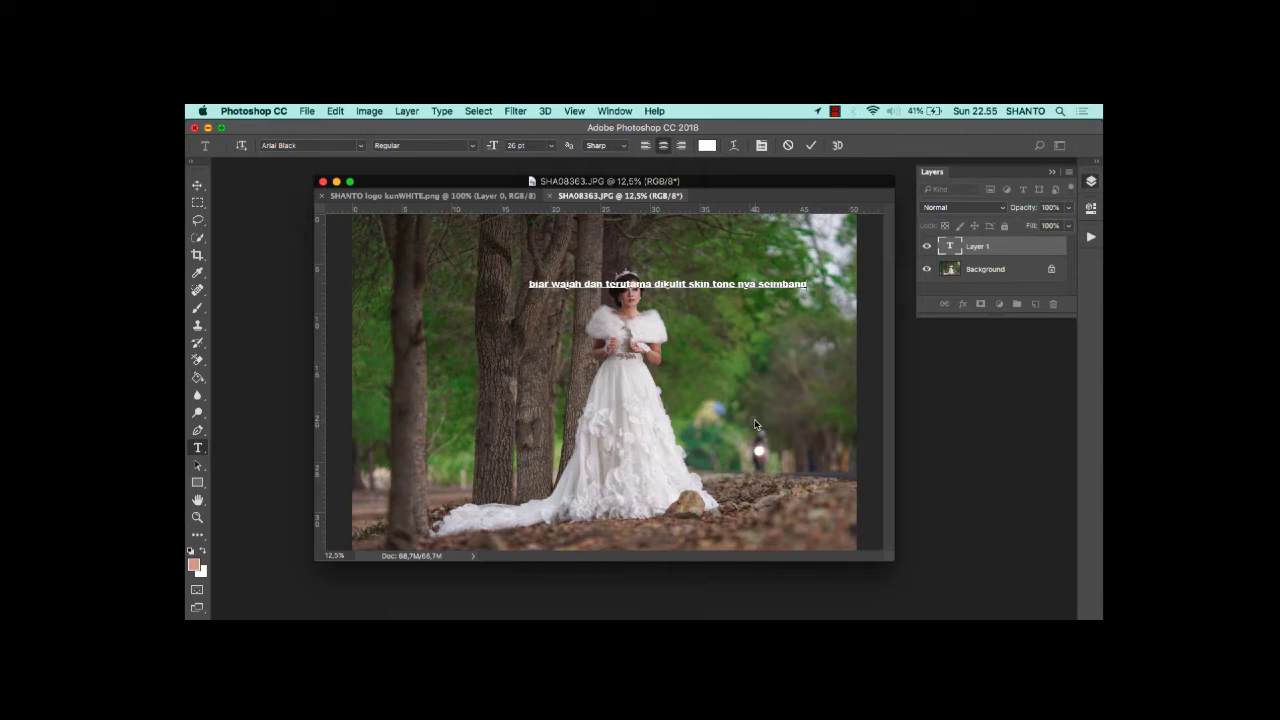
Step: Replace the note on the photo with "perhatikan mana yang perlu dihilangkan seperti motor dan batu yang mengganggu"
key(BackSpace)
key(BackSpace)
key(BackSpace)
key(BackSpace)
key(BackSpace)
key(BackSpace)
key(BackSpace)
key(BackSpace)
key(BackSpace)
key(BackSpace)
key(BackSpace)
key(BackSpace)
key(BackSpace)
key(BackSpace)
key(BackSpace)
key(BackSpace)
key(BackSpace)
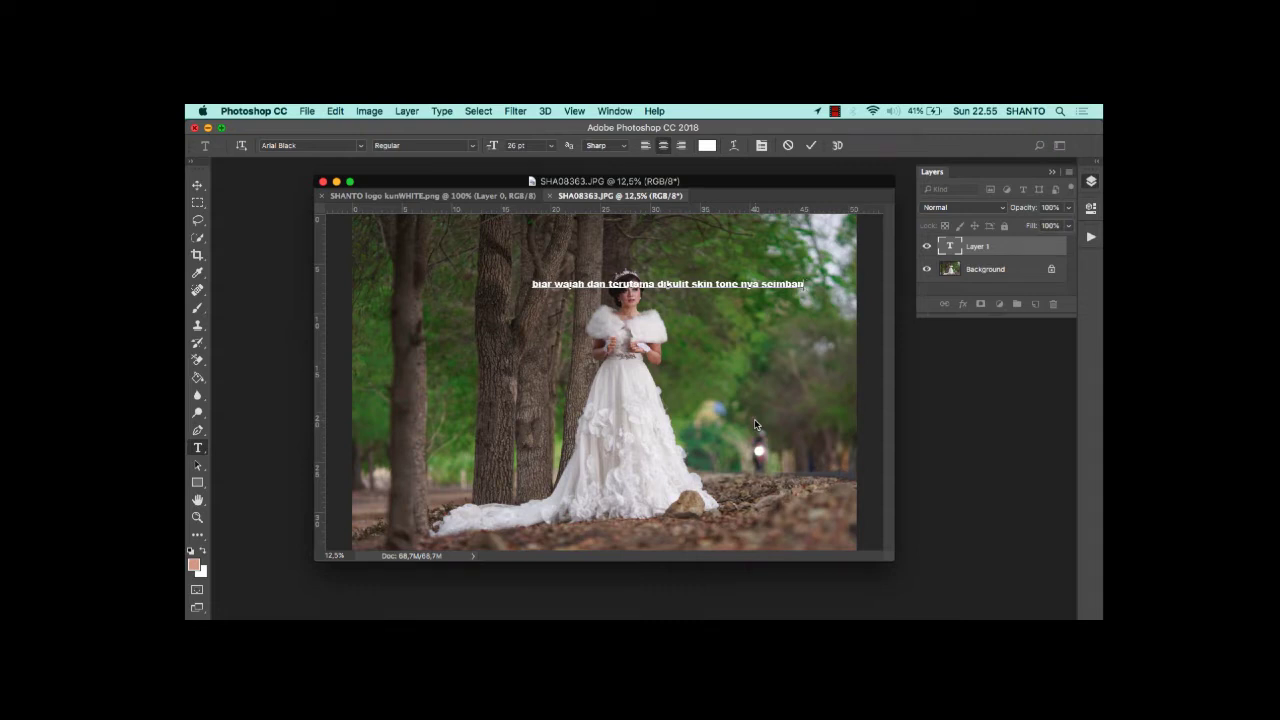
key(BackSpace)
key(BackSpace)
key(BackSpace)
key(BackSpace)
key(BackSpace)
key(BackSpace)
key(BackSpace)
key(BackSpace)
key(BackSpace)
key(BackSpace)
key(BackSpace)
key(BackSpace)
key(BackSpace)
key(BackSpace)
key(BackSpace)
key(BackSpace)
key(BackSpace)
key(BackSpace)
key(BackSpace)
key(BackSpace)
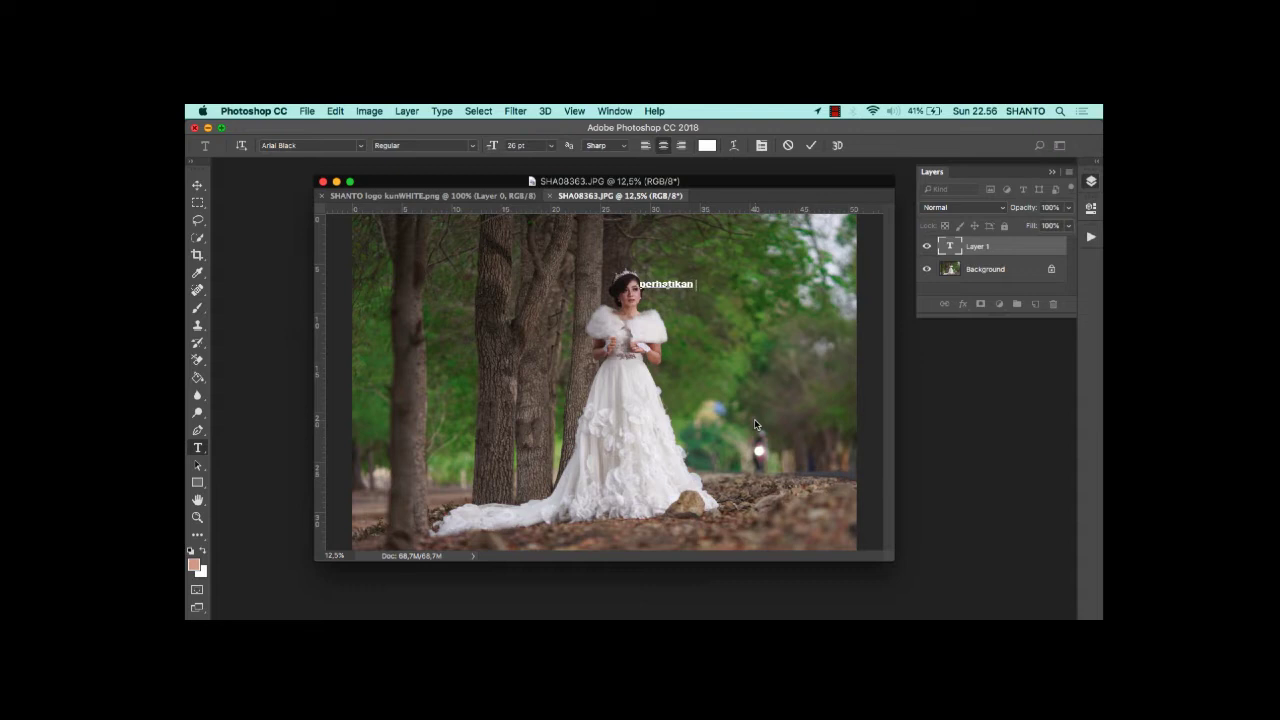
text(ana yang perl)
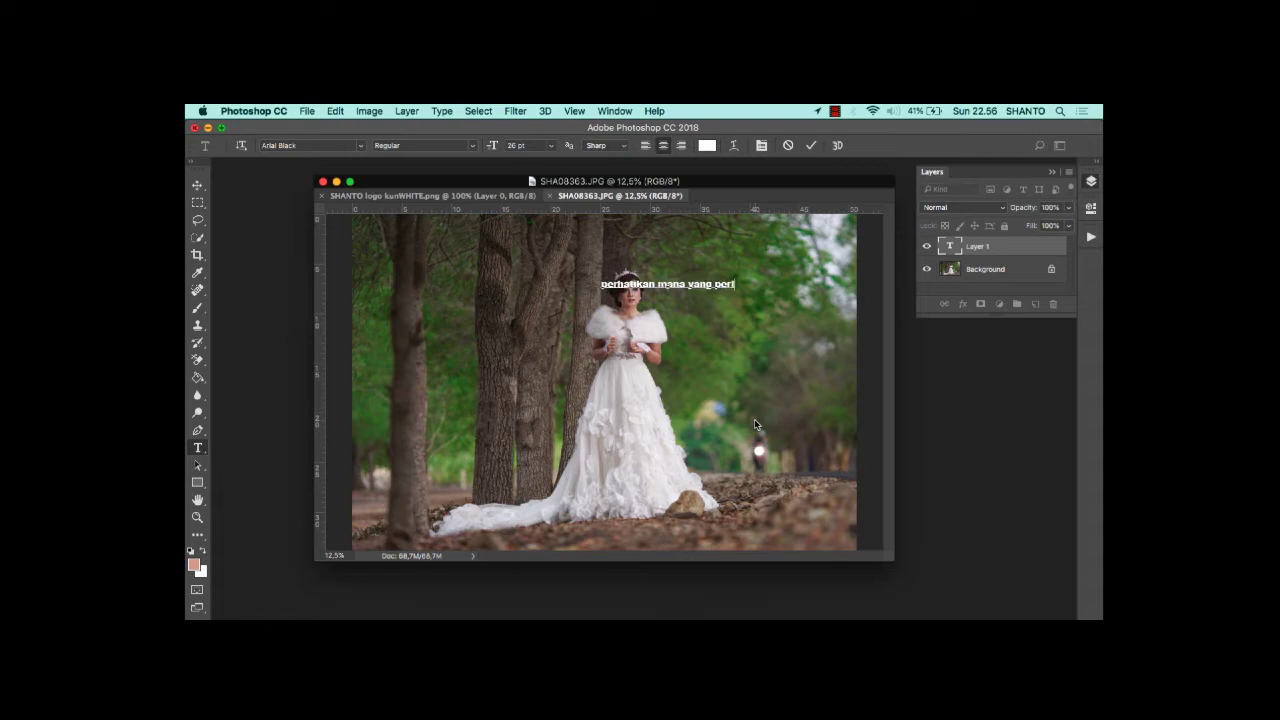
text(u dihilang)
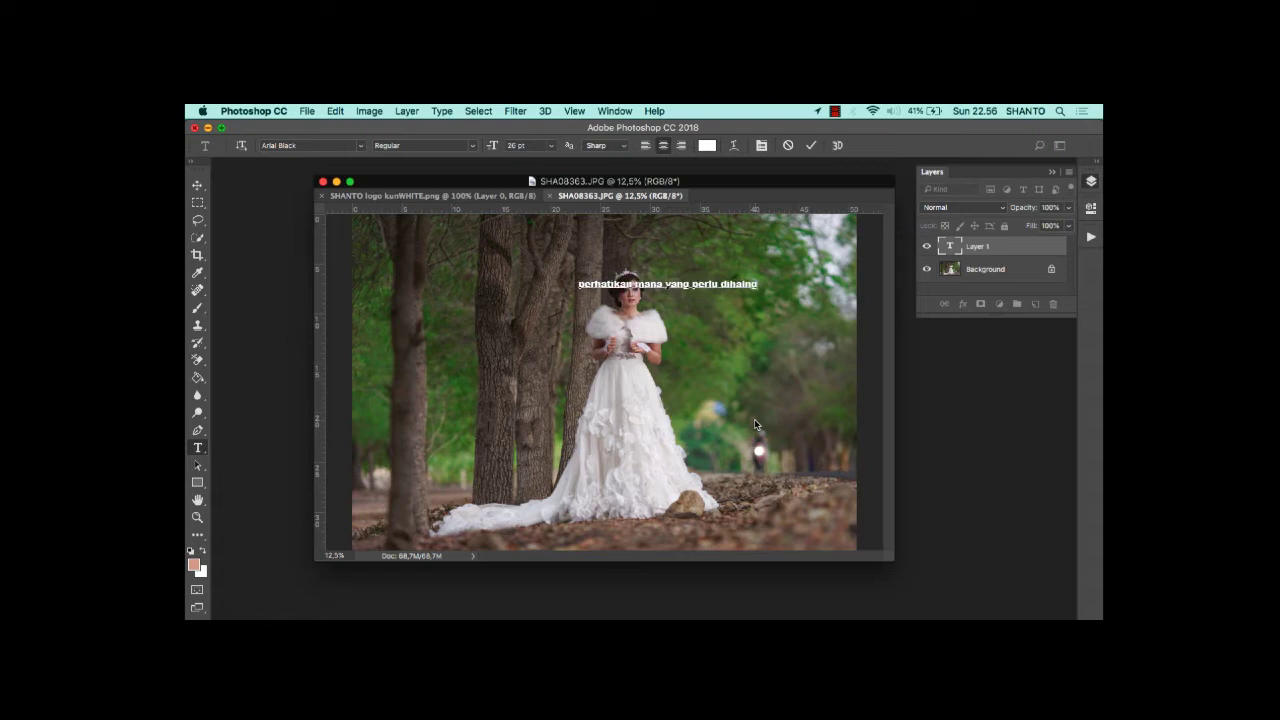
text(kan)
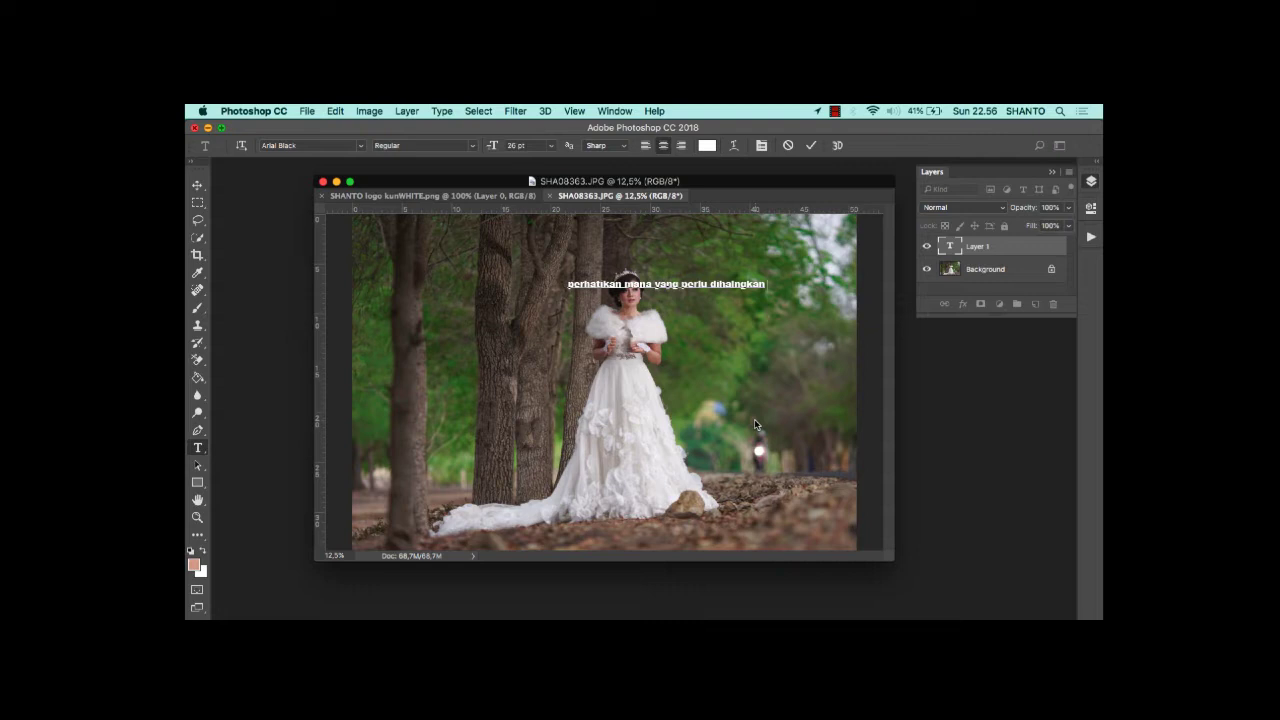
key(BackSpace)
key(BackSpace)
key(BackSpace)
key(BackSpace)
key(BackSpace)
key(BackSpace)
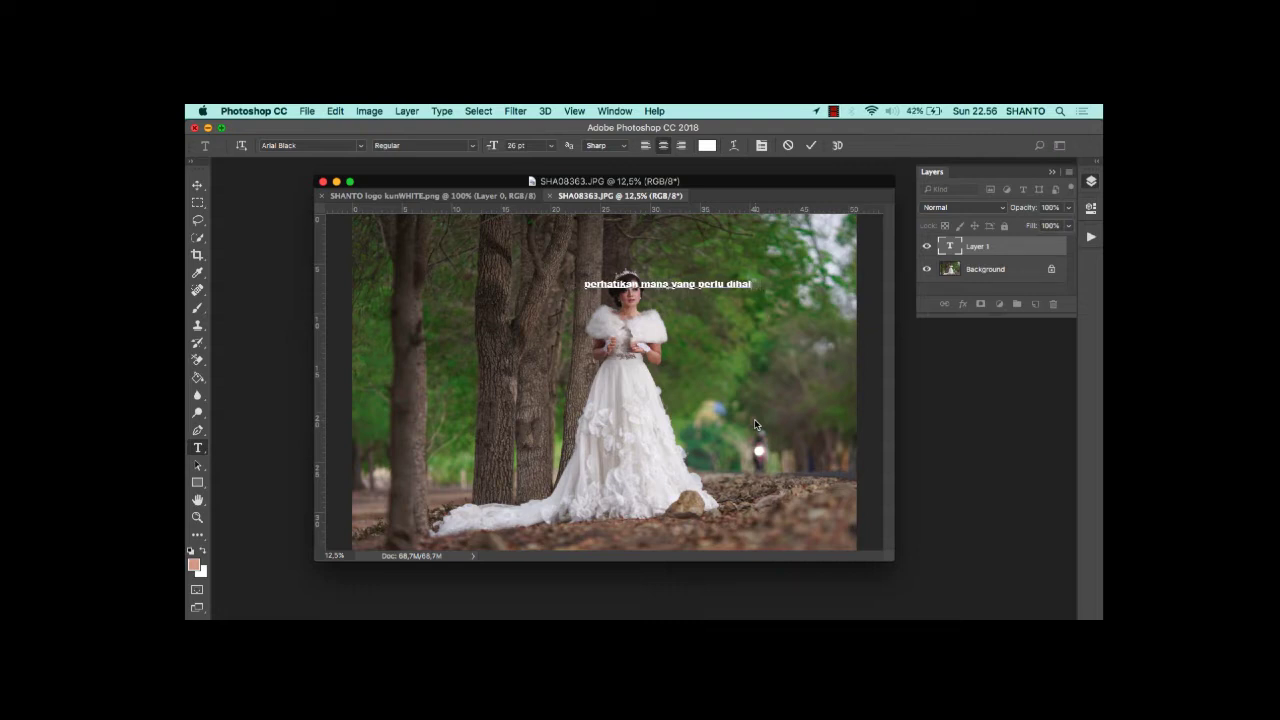
key(BackSpace)
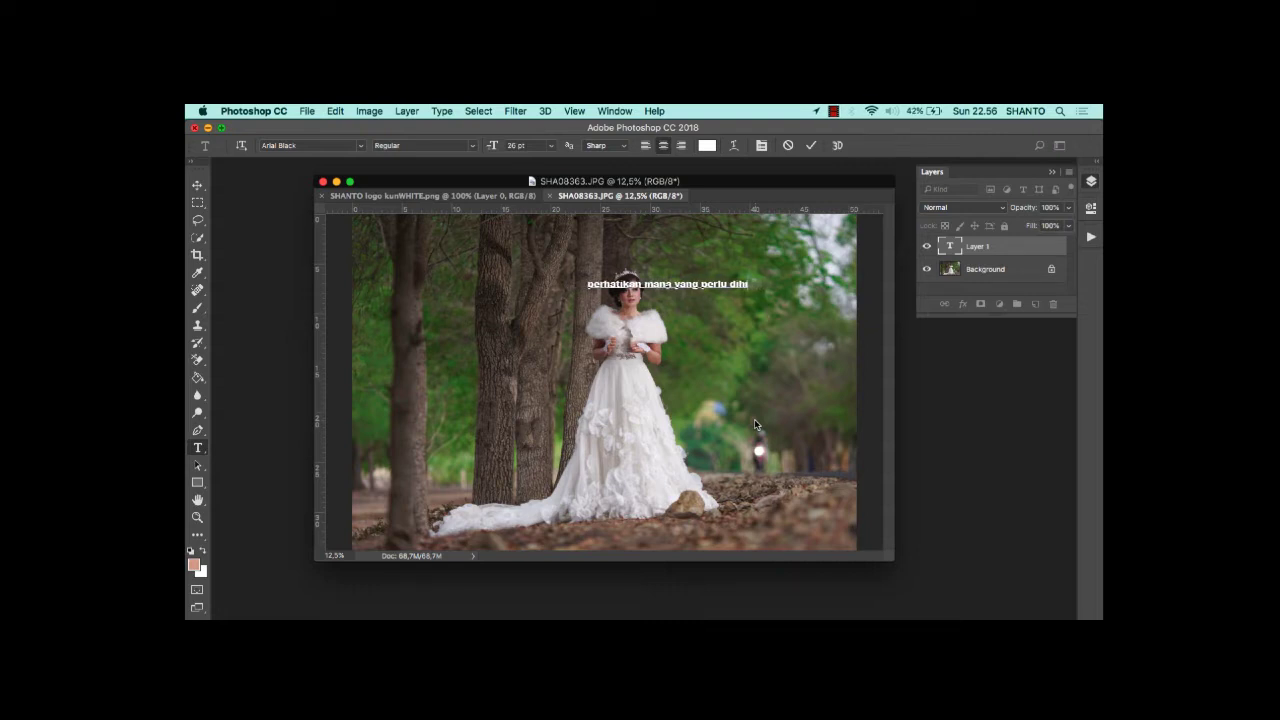
text(langkan)
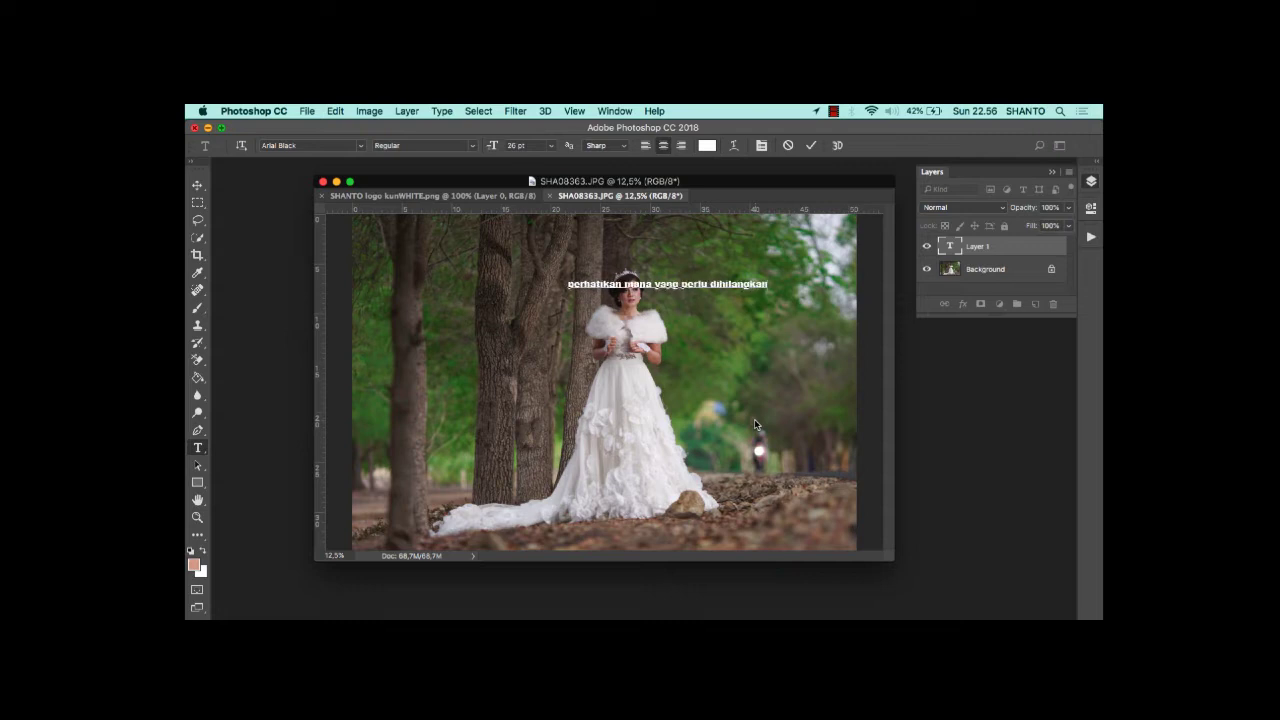
text( se)
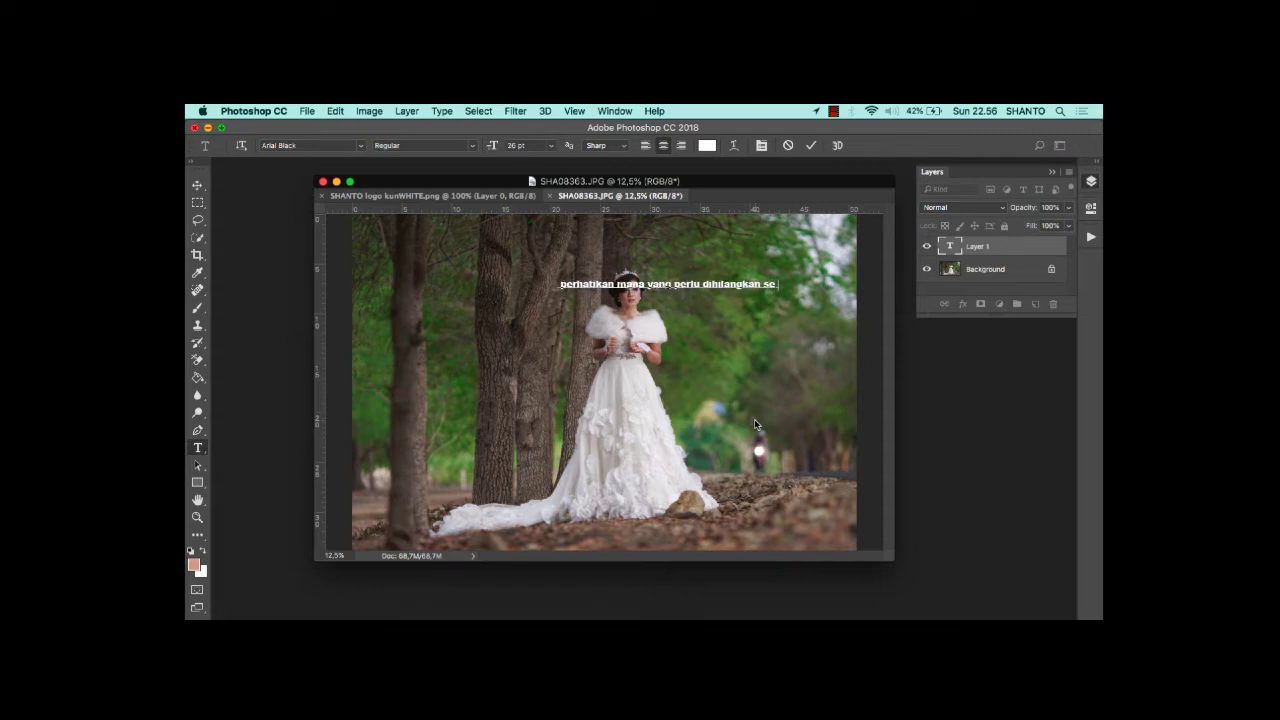
text(perti mo)
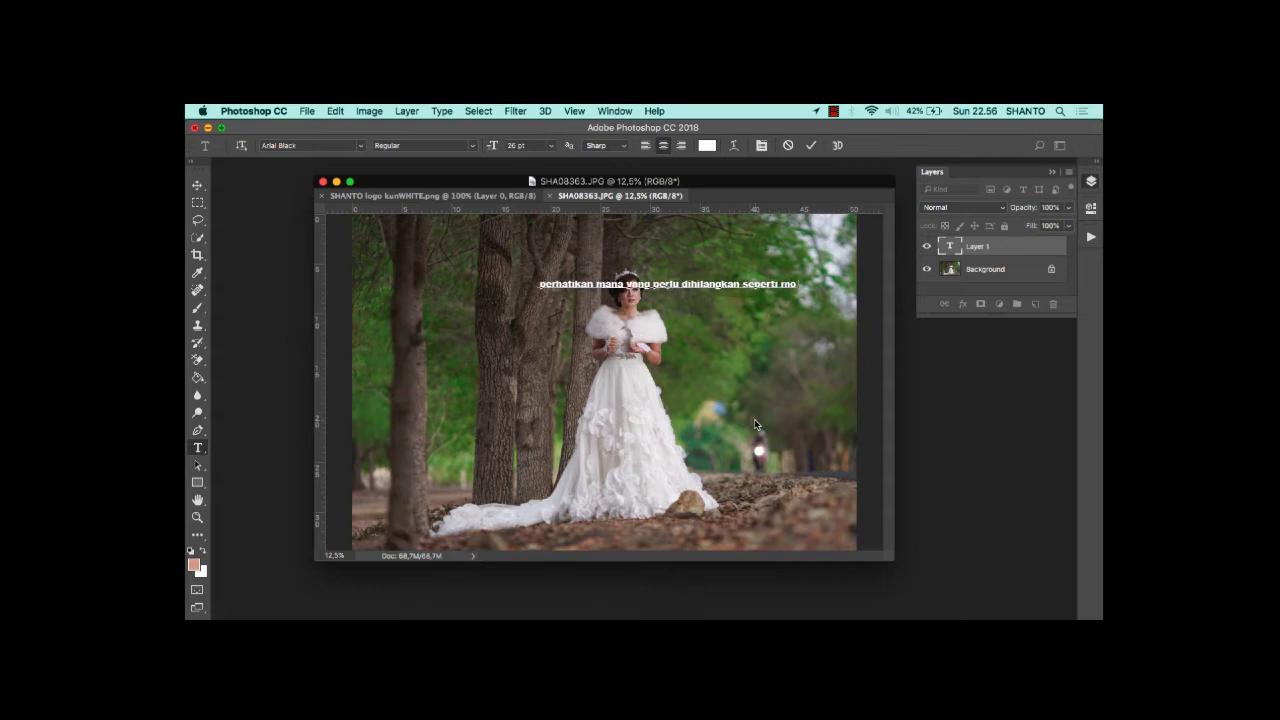
text(tor dan)
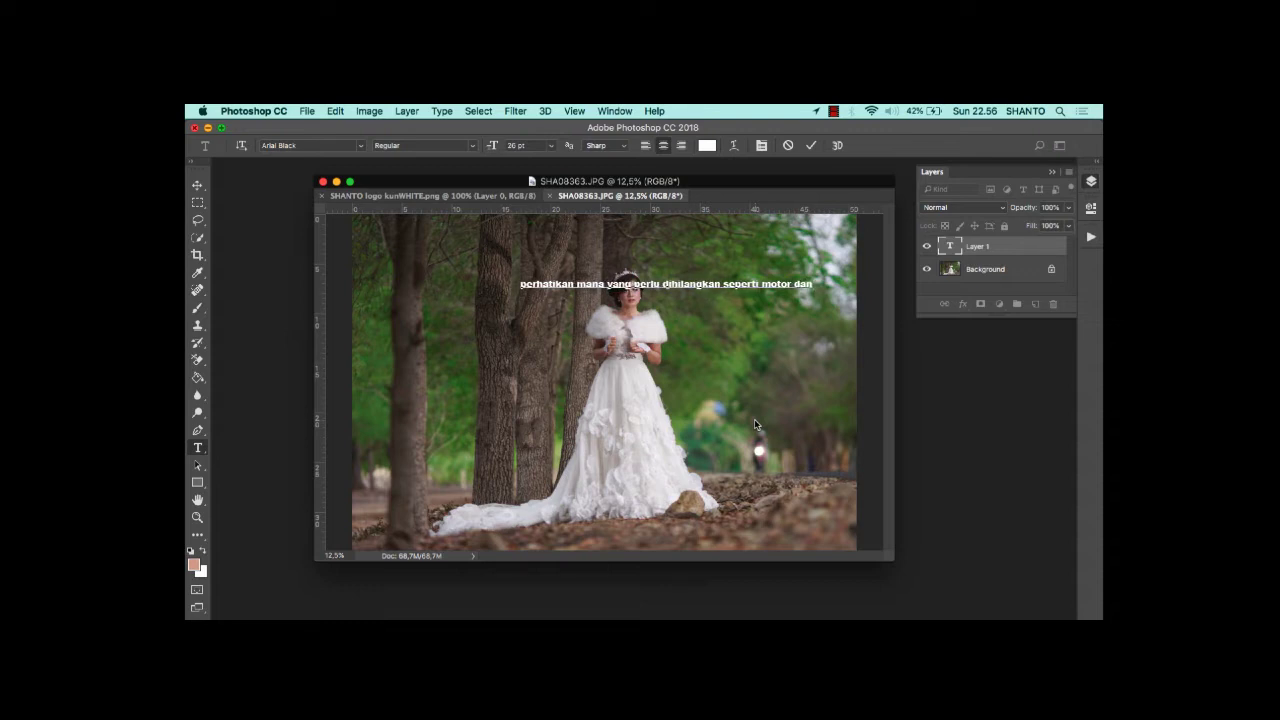
text( batu yan)
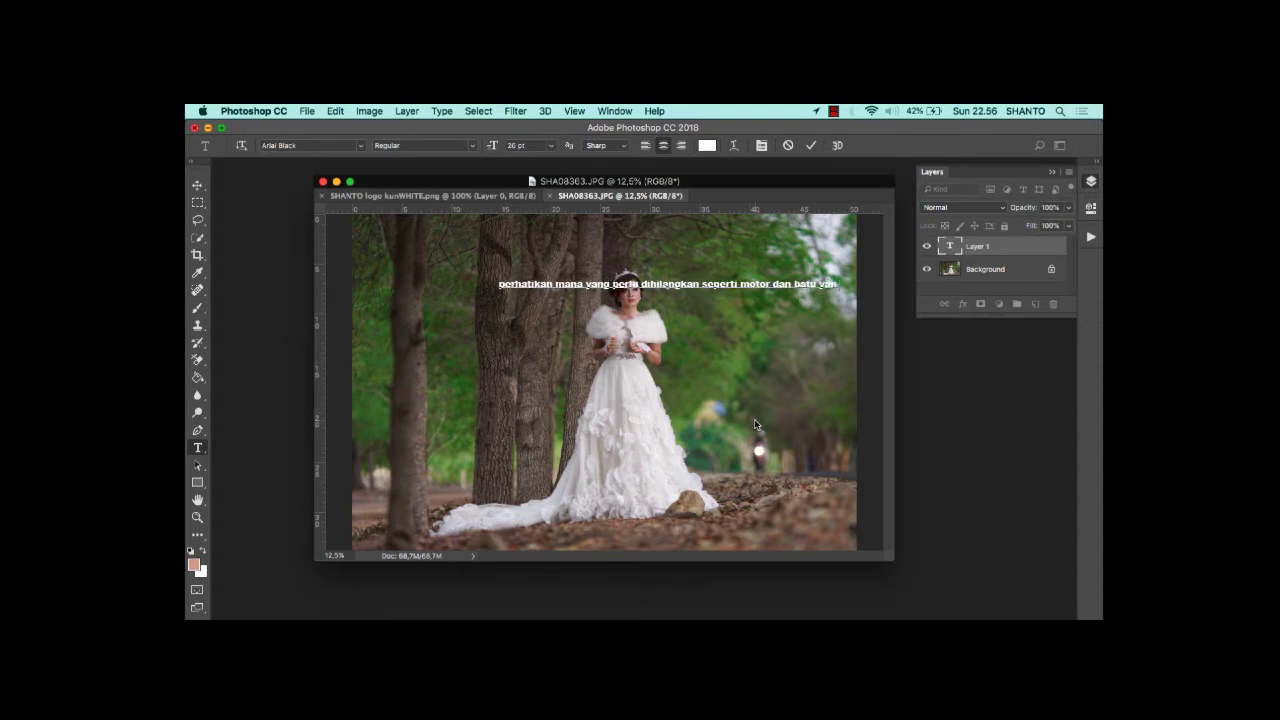
text(g menggan)
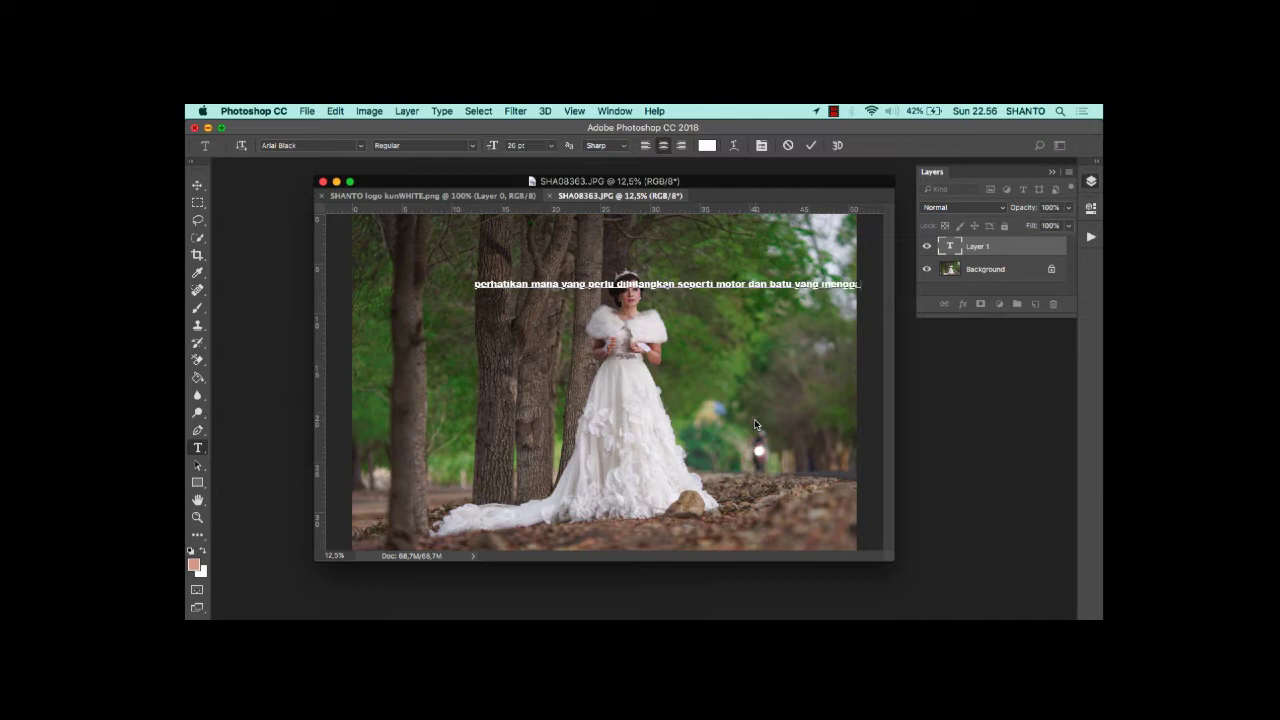
text(ggu)
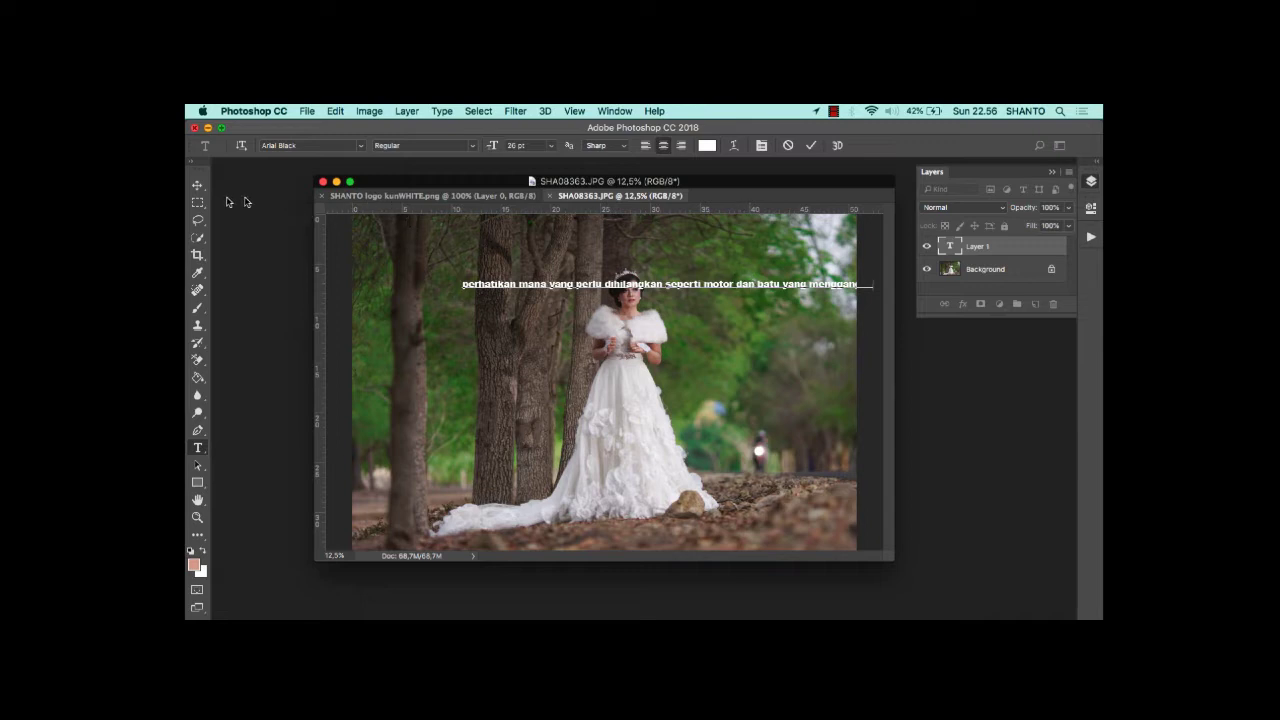
Step: Move the finished note down across the bride's dress, and delete its text layer
click(197, 185)
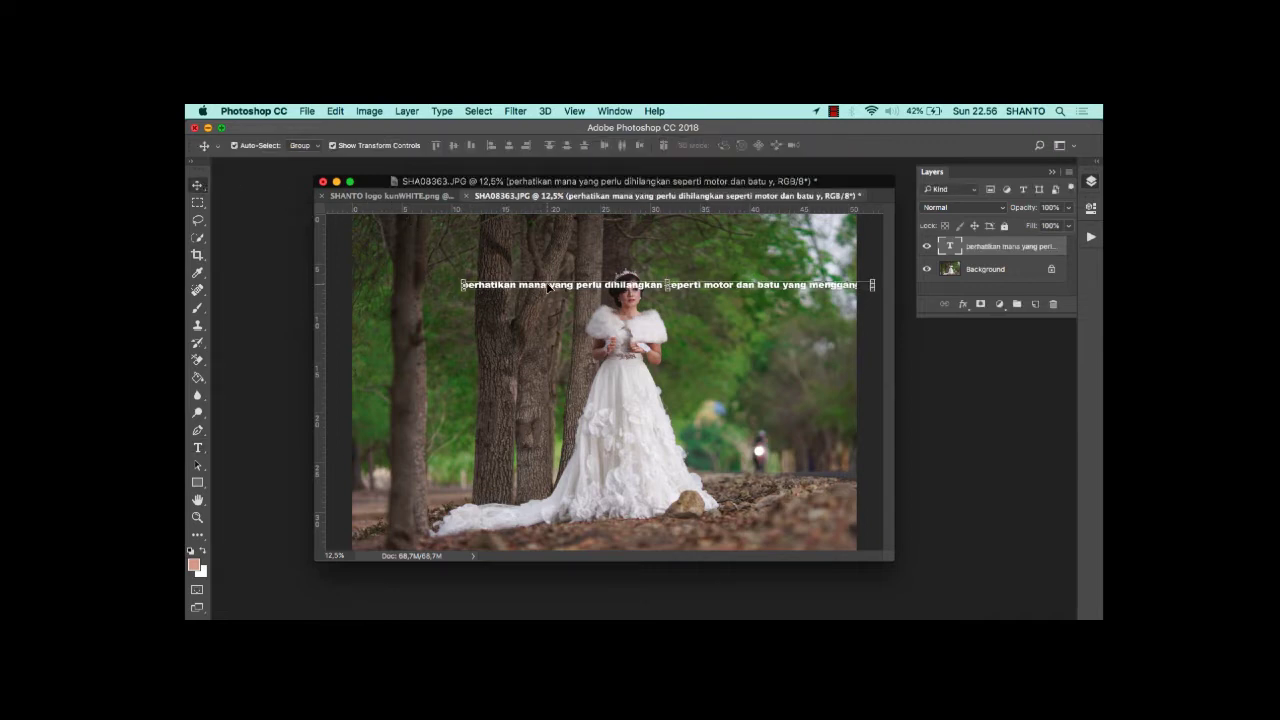
drag(548, 287, 503, 400)
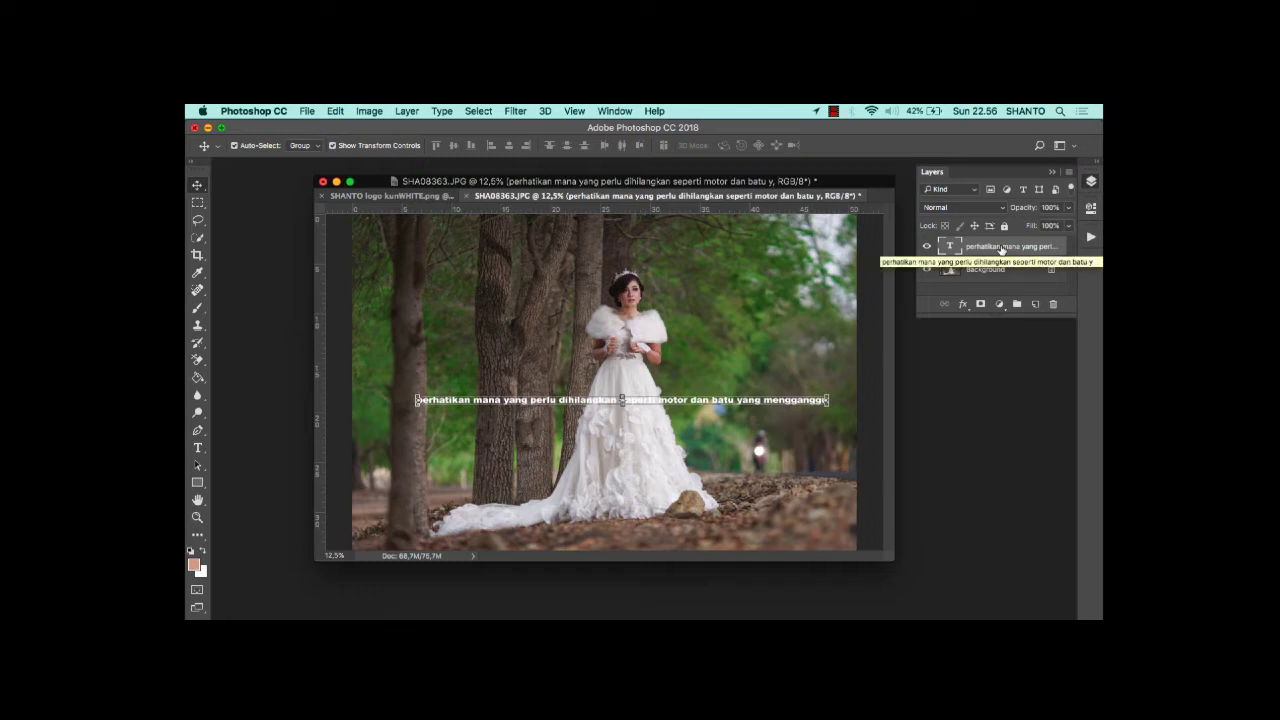
key(Delete)
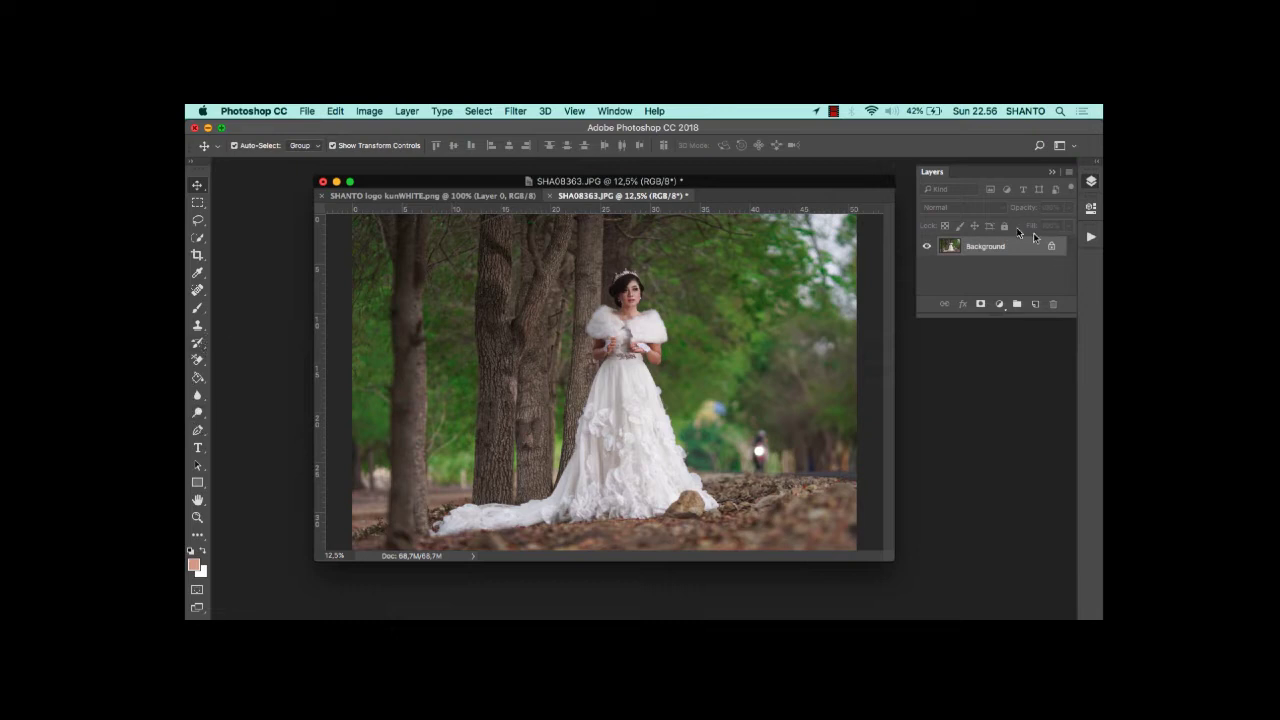
Step: Duplicate the Background layer under the name "Background copy" in the same document
right_click(985, 256)
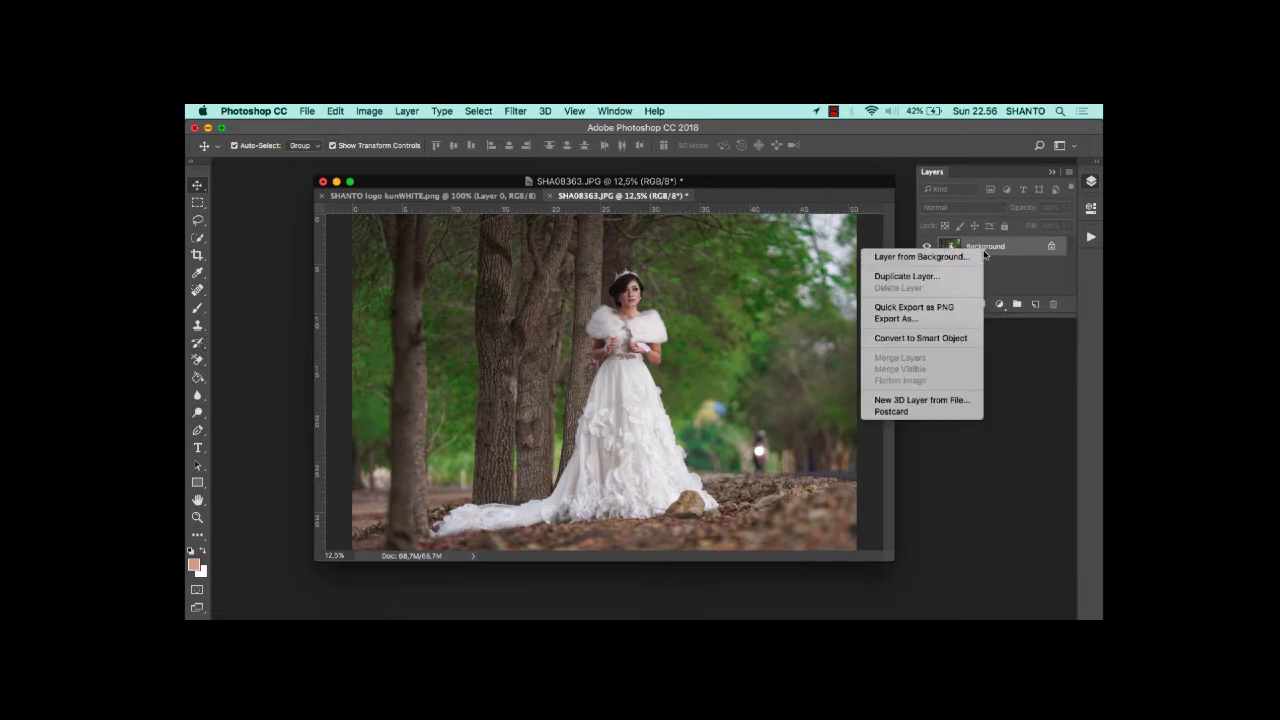
click(956, 276)
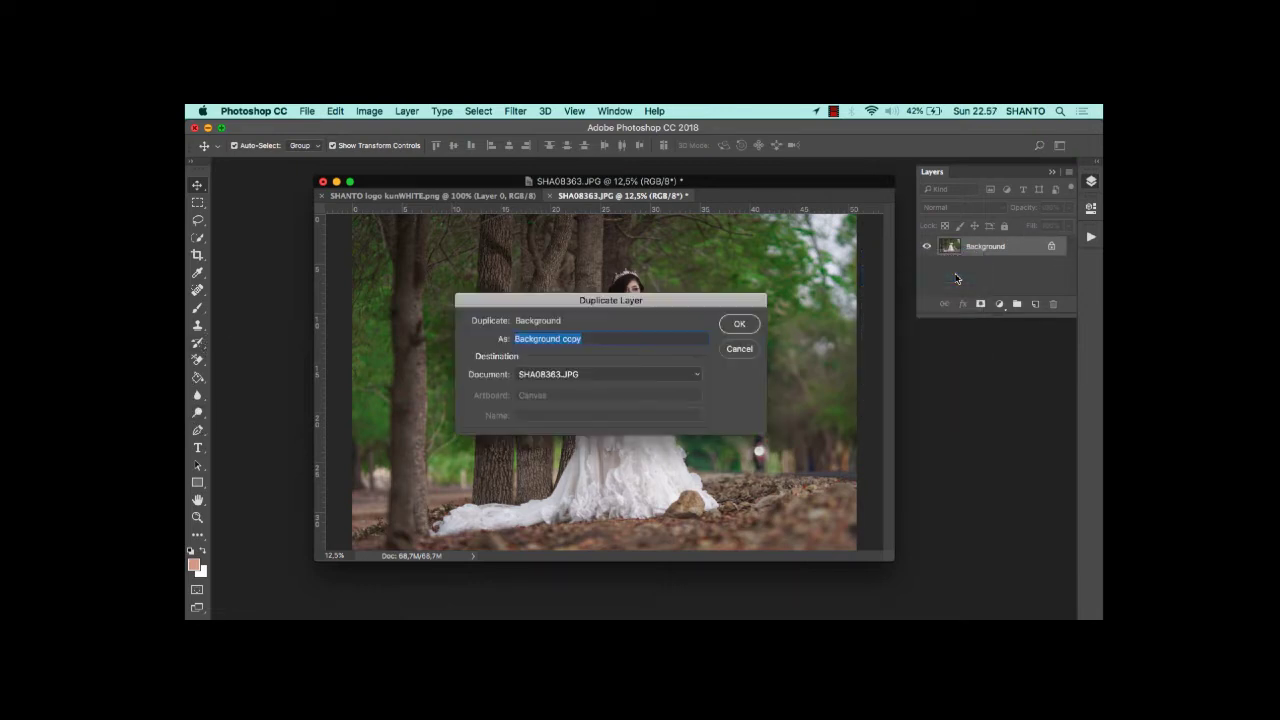
click(748, 323)
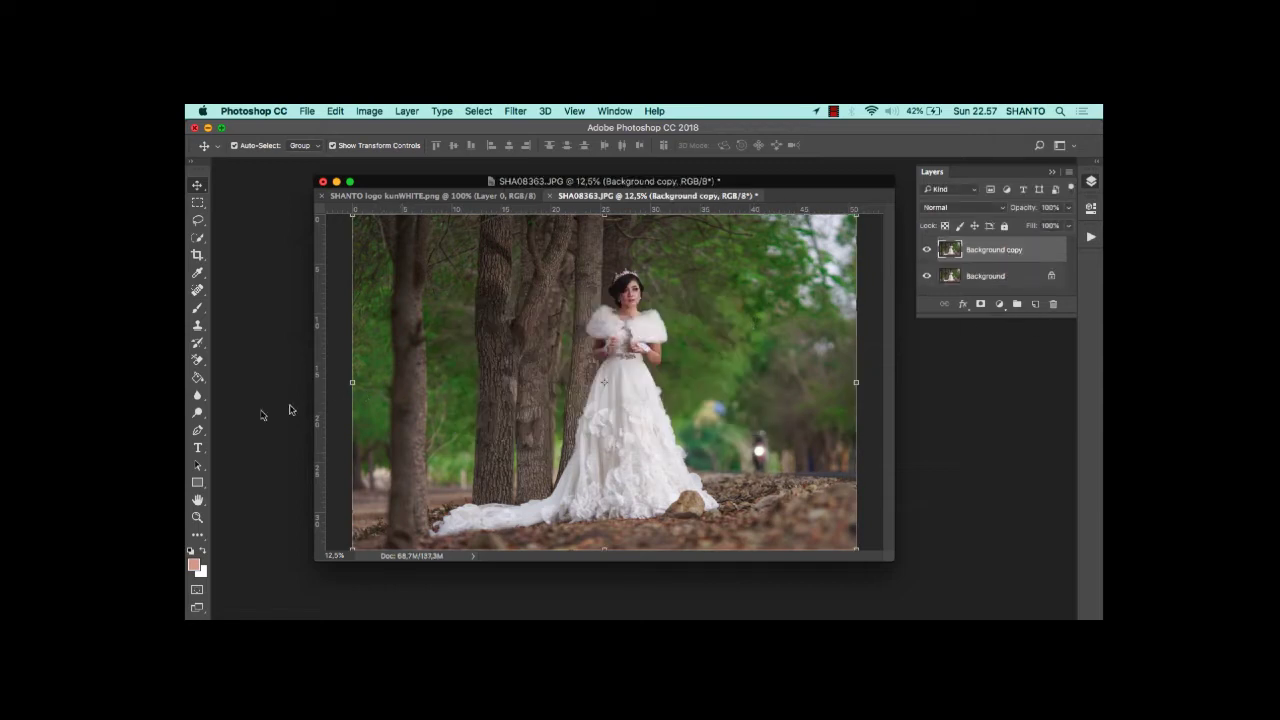
Step: Remove the rock beside the dress hem and the motorbike on the road from the background copy with the Clone Stamp
click(197, 325)
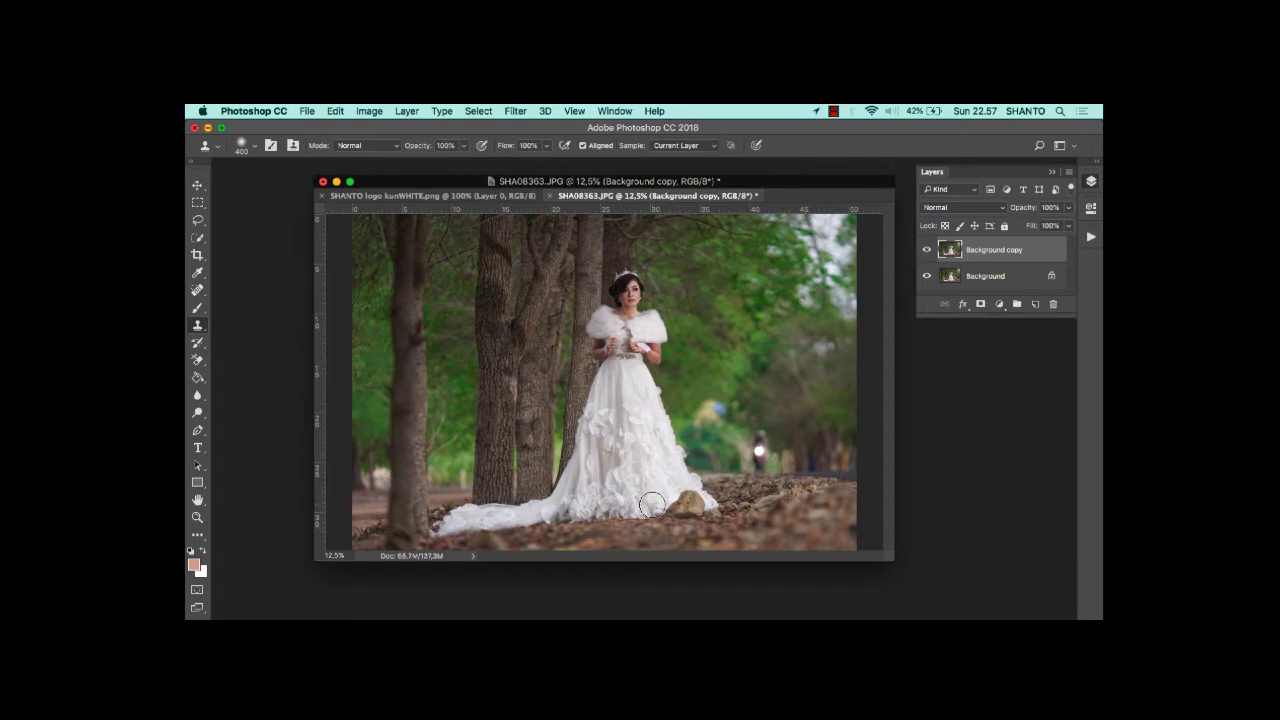
key(bracketright)
key(bracketright)
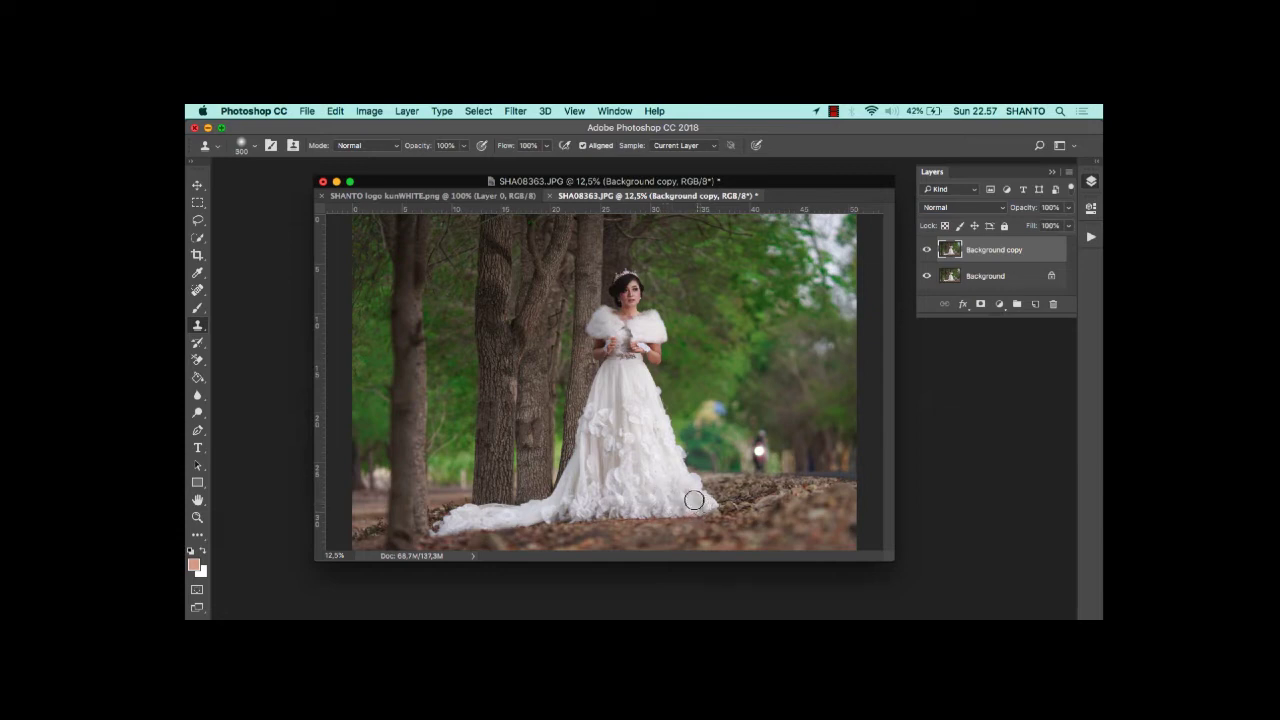
click(677, 485)
click(760, 443)
click(762, 456)
Step: Add a blank layer above the background copy, and prepare a 90 px brush at 10% flow with a skin tone sampled from the face
click(197, 517)
click(620, 322)
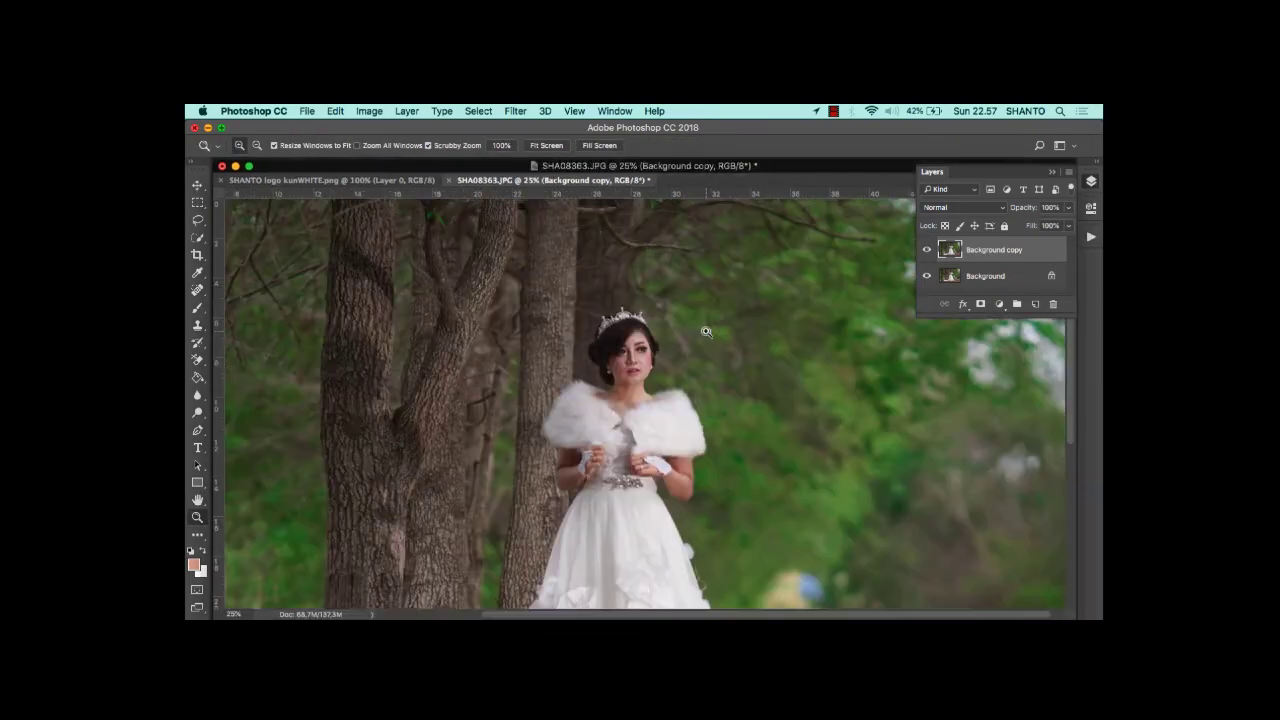
click(644, 379)
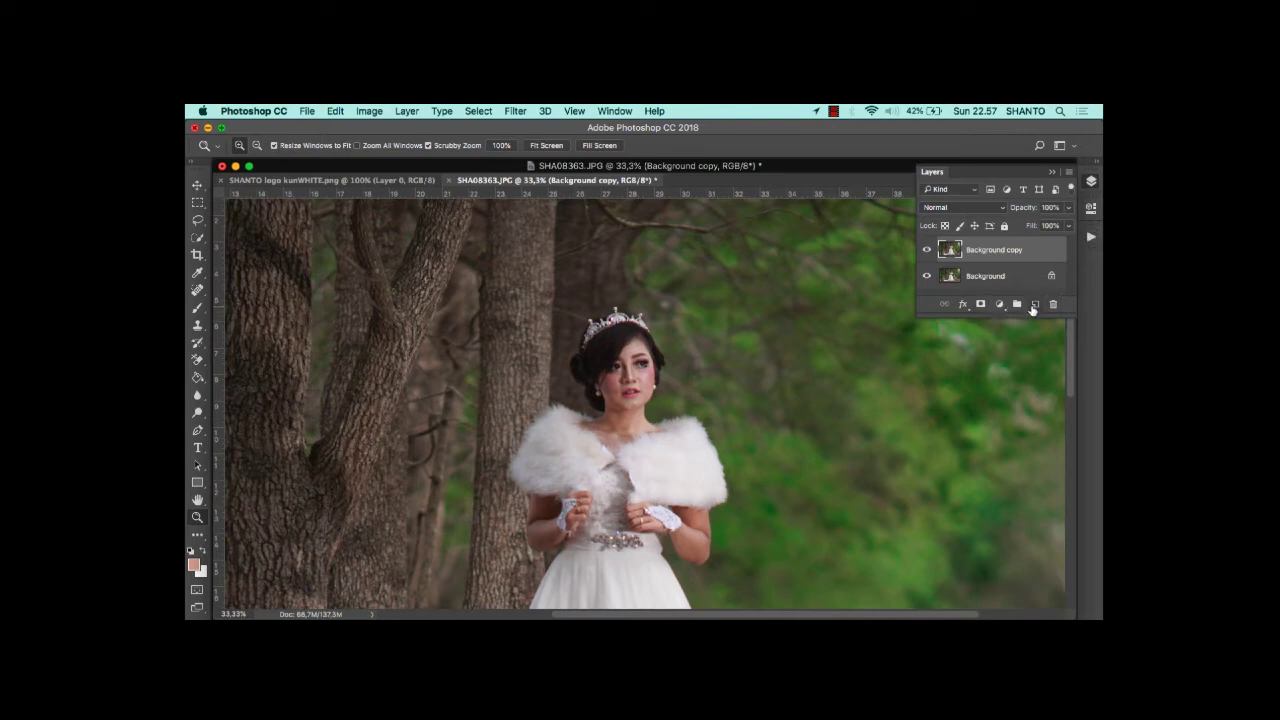
click(1034, 305)
click(202, 312)
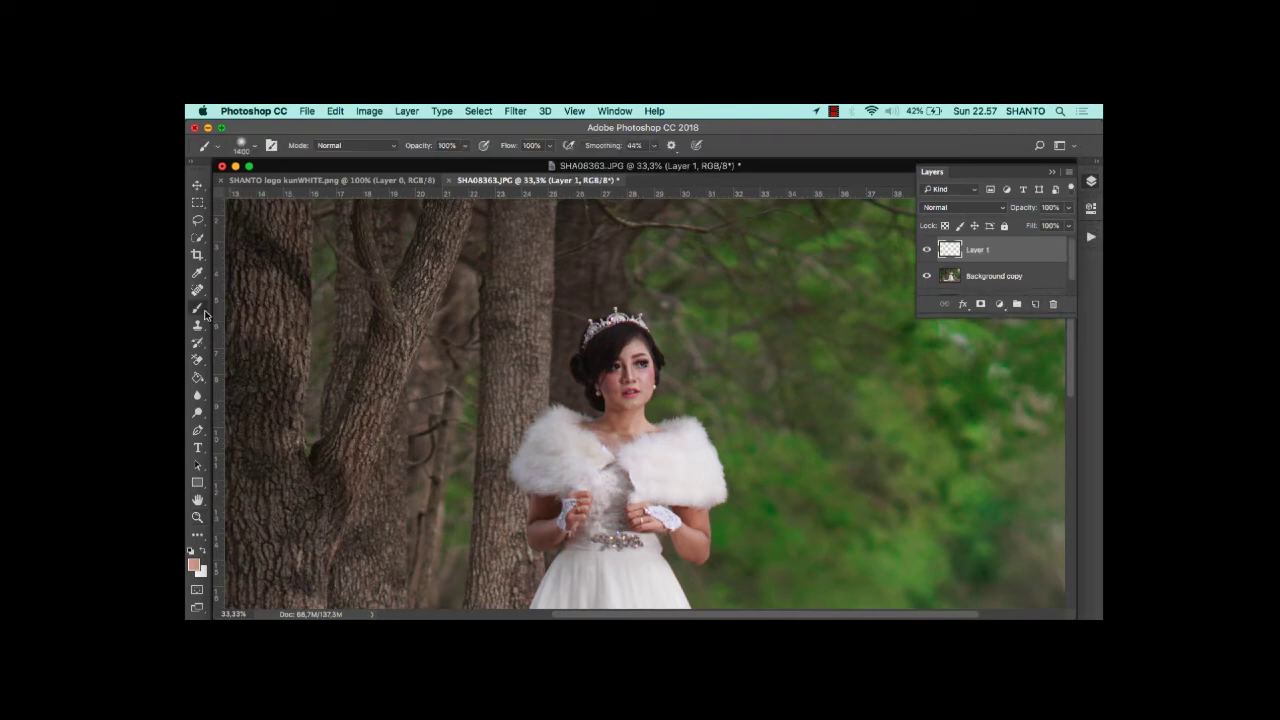
key(bracketleft)
key(bracketleft)
key(bracketleft)
key(bracketleft)
key(bracketleft)
key(bracketleft)
key(bracketleft)
key(bracketleft)
key(bracketleft)
key(bracketleft)
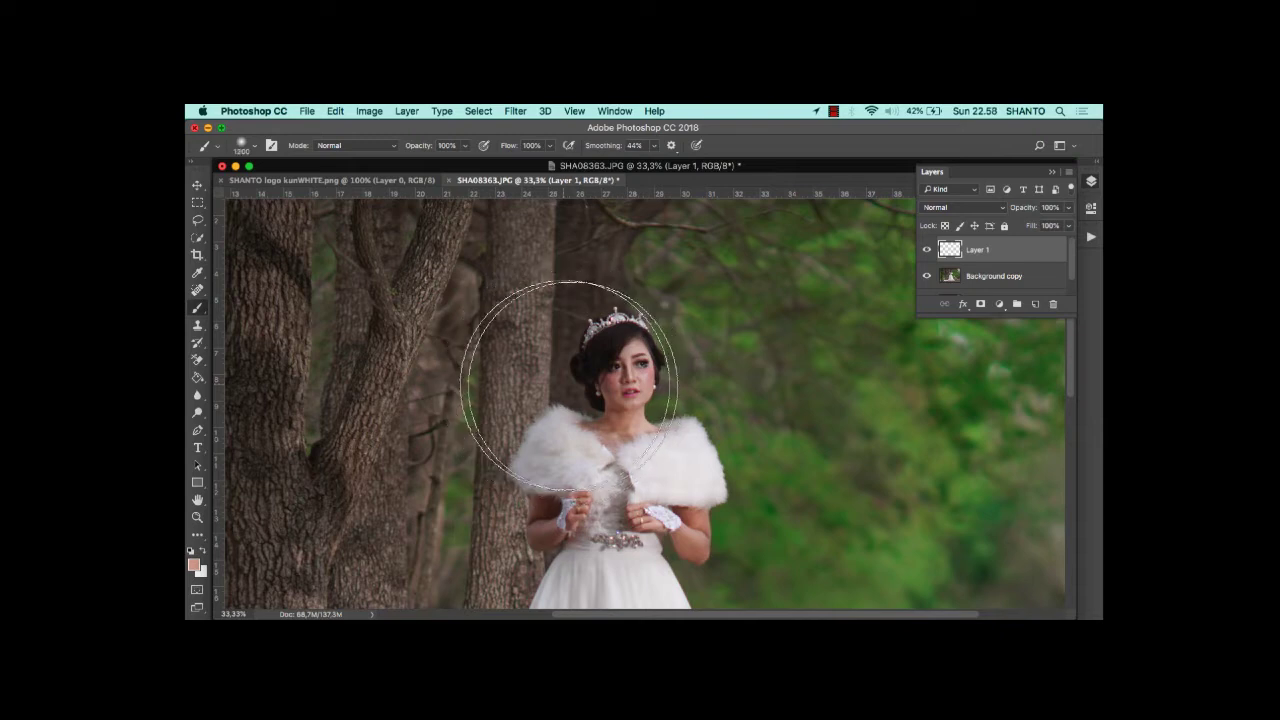
key(bracketleft)
key(bracketleft)
key(bracketleft)
key(bracketleft)
key(bracketleft)
key(bracketleft)
key(bracketleft)
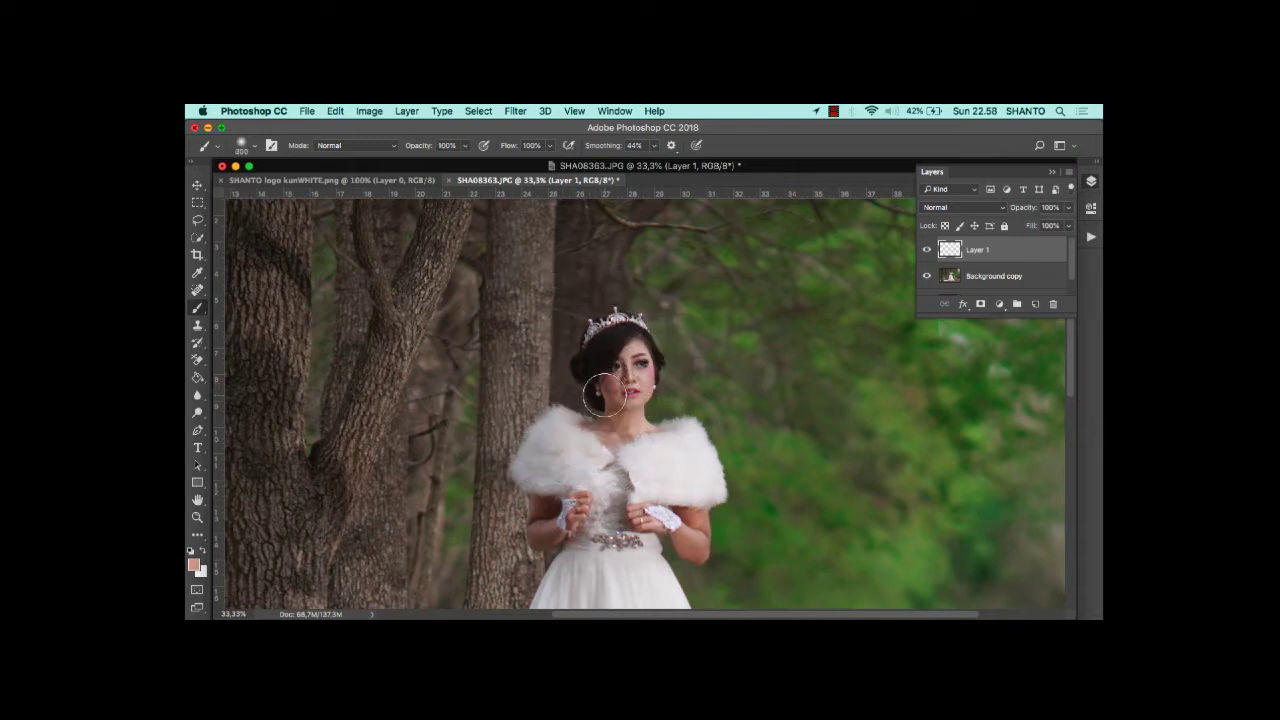
key(bracketleft)
alt+click(640, 370)
click(552, 147)
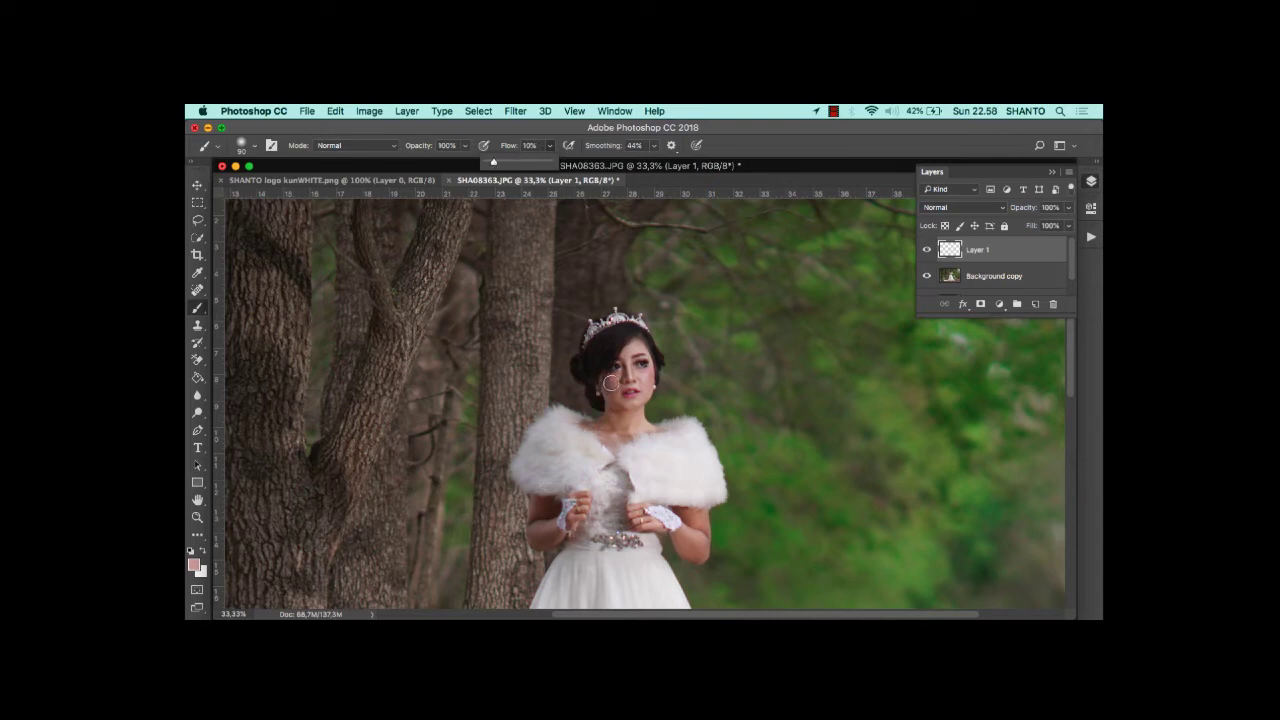
Step: Paint skin tone softly over the shaded side of the bride's face, her neck and both arms, enlarging the brush to 175 px
key(bracketright)
mouse_move(608, 386)
mouse_down()
mouse_move(622, 404)
mouse_move(610, 384)
mouse_move(615, 430)
mouse_move(592, 427)
mouse_move(622, 435)
mouse_move(613, 411)
mouse_move(633, 415)
mouse_up()
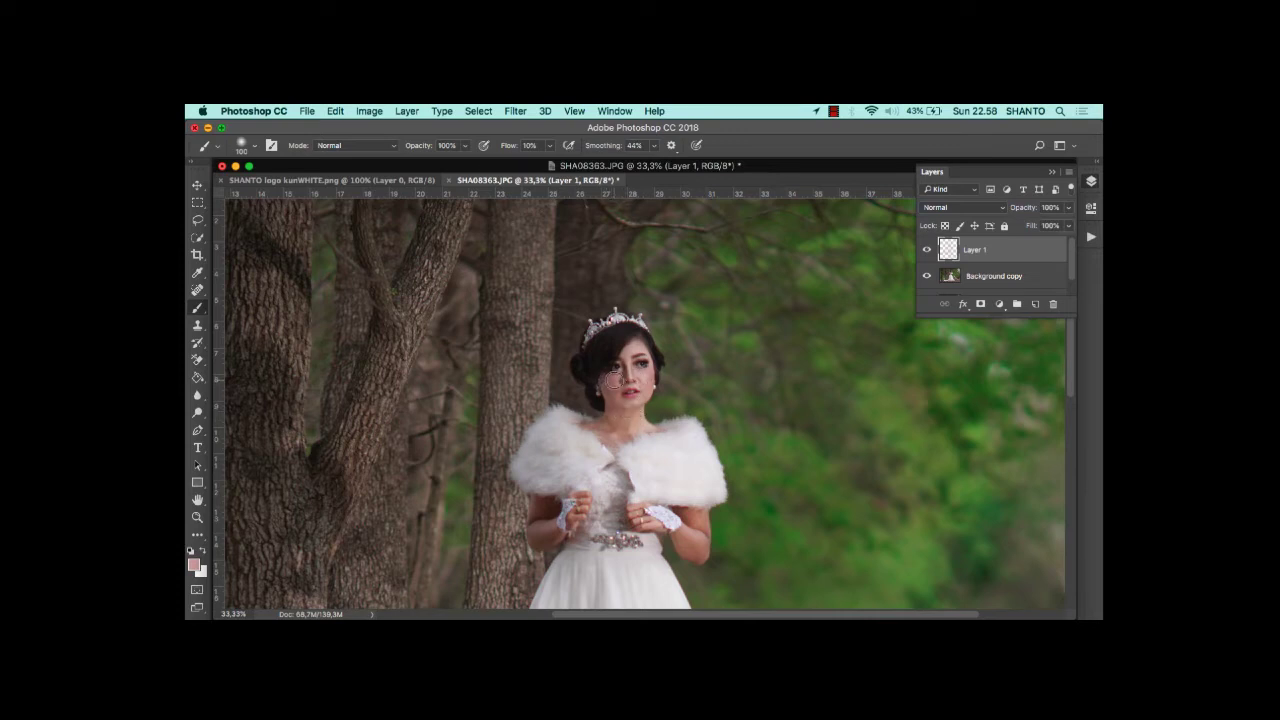
mouse_move(614, 378)
mouse_down()
mouse_move(665, 388)
mouse_move(645, 385)
mouse_move(638, 408)
mouse_up()
mouse_move(704, 542)
mouse_down()
mouse_move(688, 518)
mouse_move(702, 526)
mouse_move(690, 554)
mouse_move(631, 513)
mouse_move(539, 510)
mouse_up()
key(bracketright)
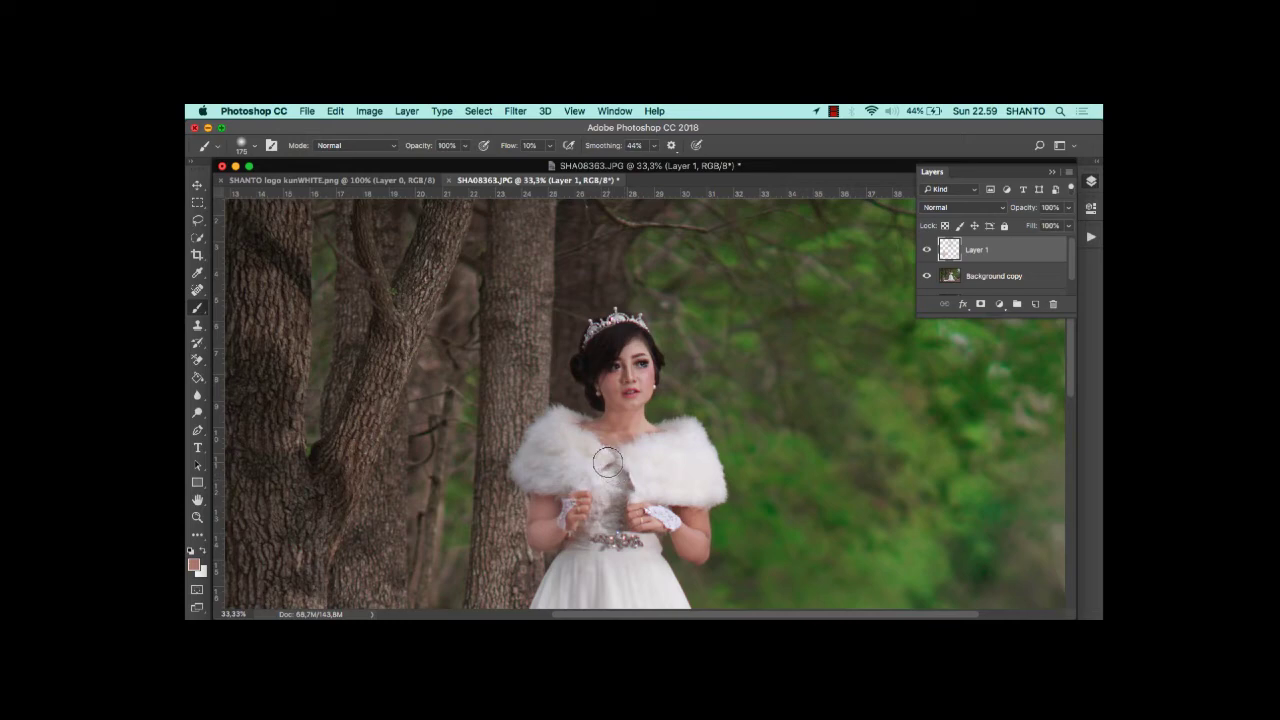
Step: Compare the whole photo with and without the painted skin-tone layer, and merge that layer into the background copy
scroll(571, 545, down, 3)
scroll(569, 548, down, 2)
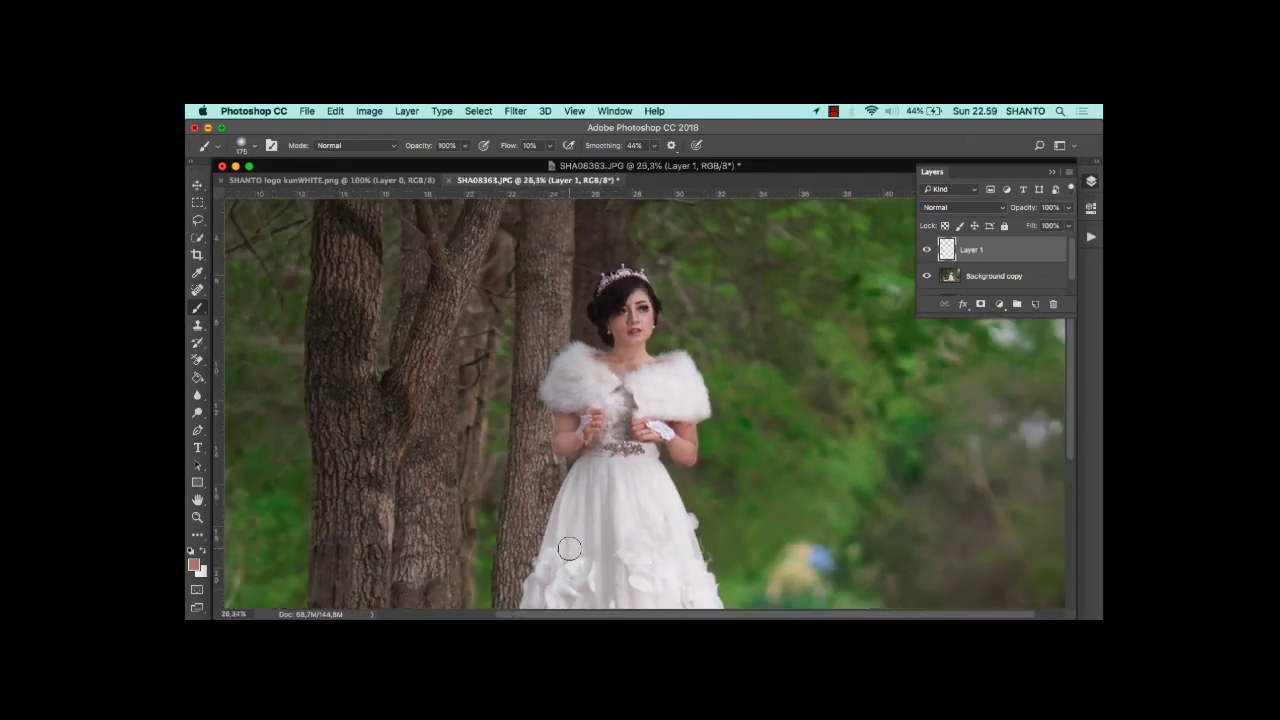
scroll(569, 548, down, 4)
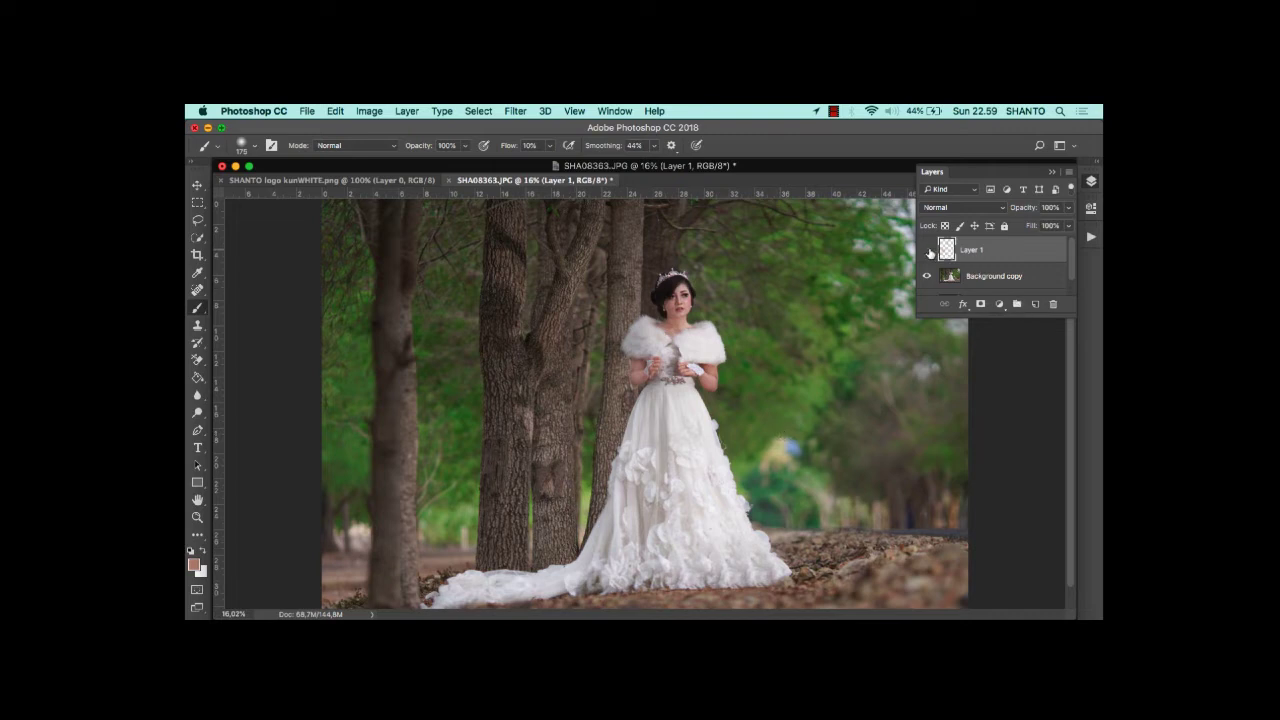
click(928, 250)
click(927, 250)
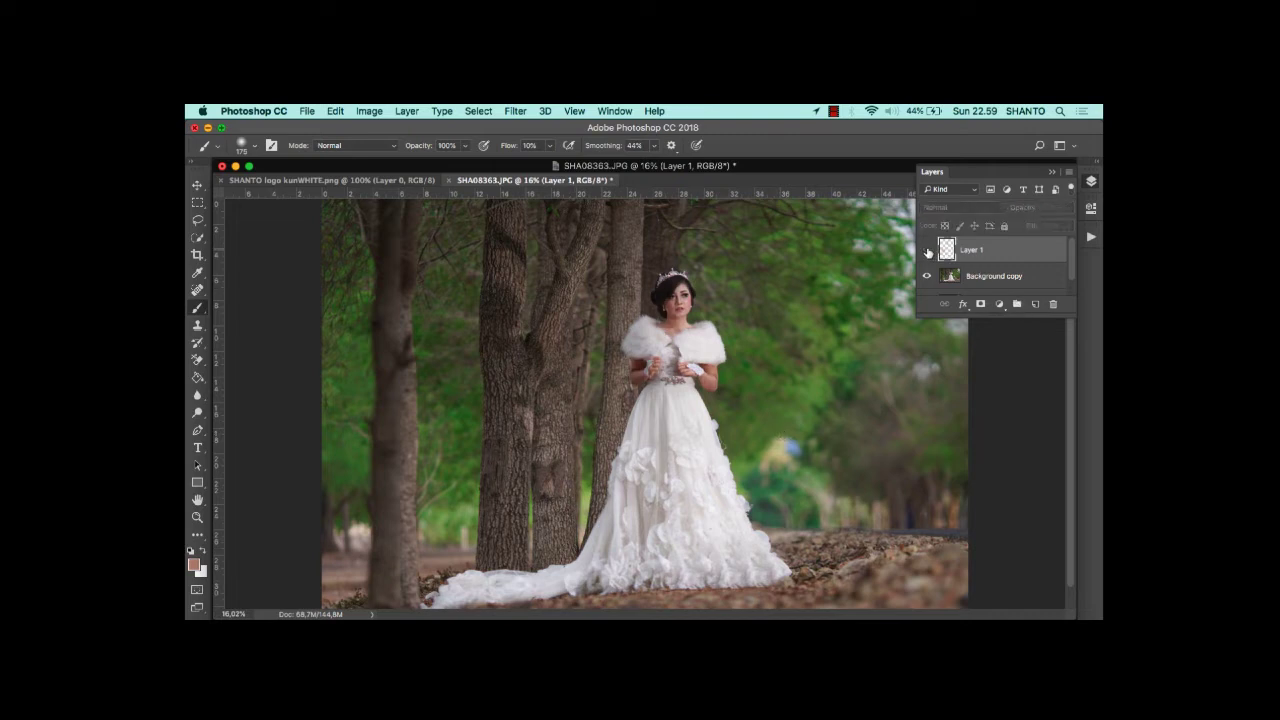
click(928, 250)
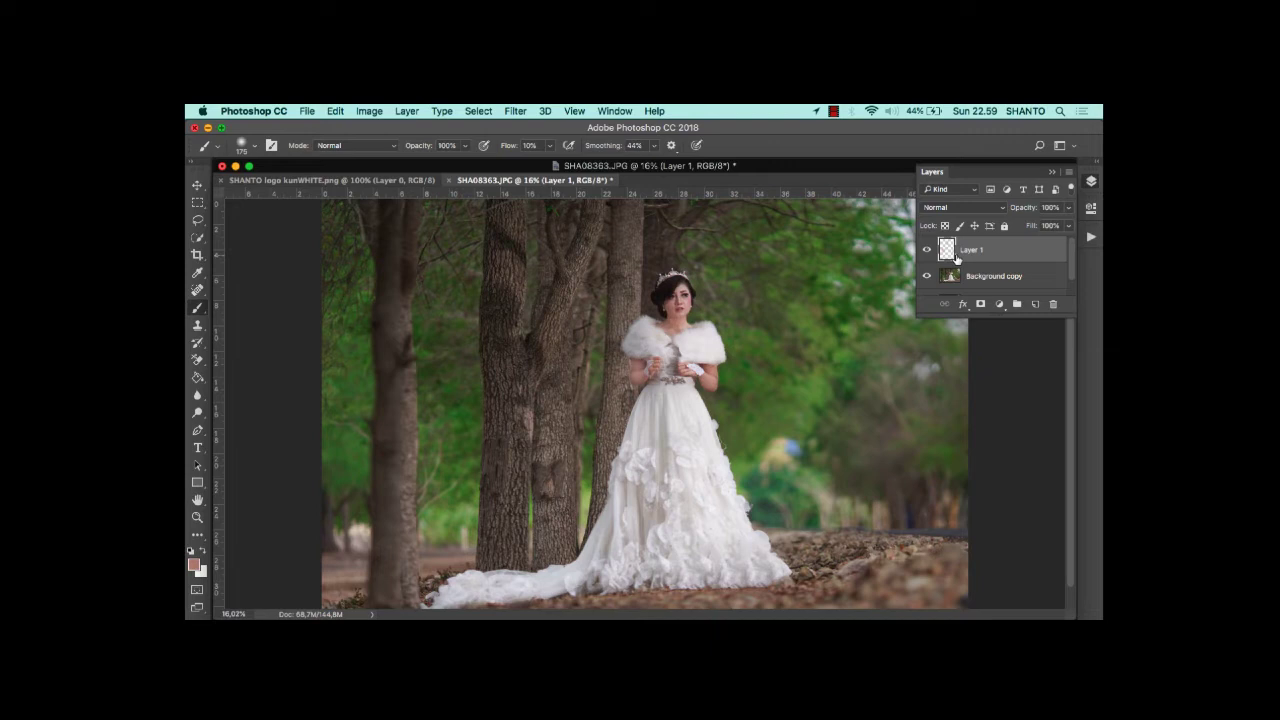
key(super+e)
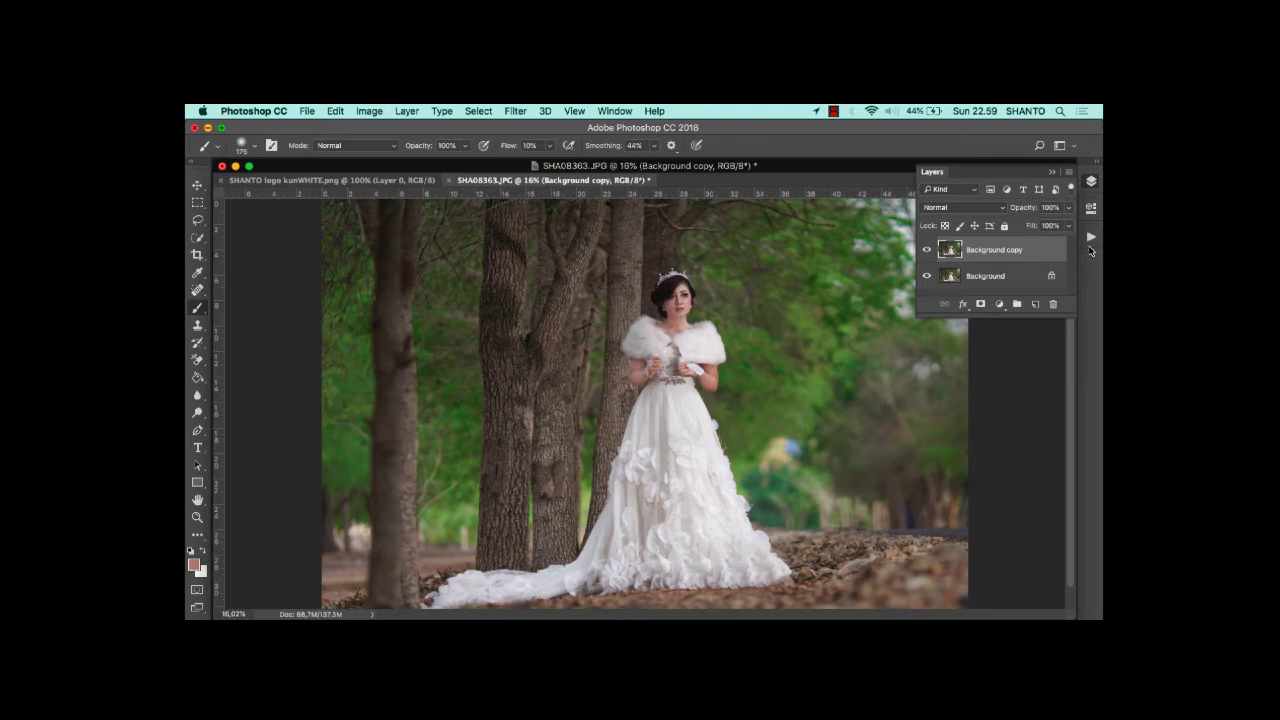
Step: Merge the background copy into the background and play the recorded "tajam" action on it
key(super+e)
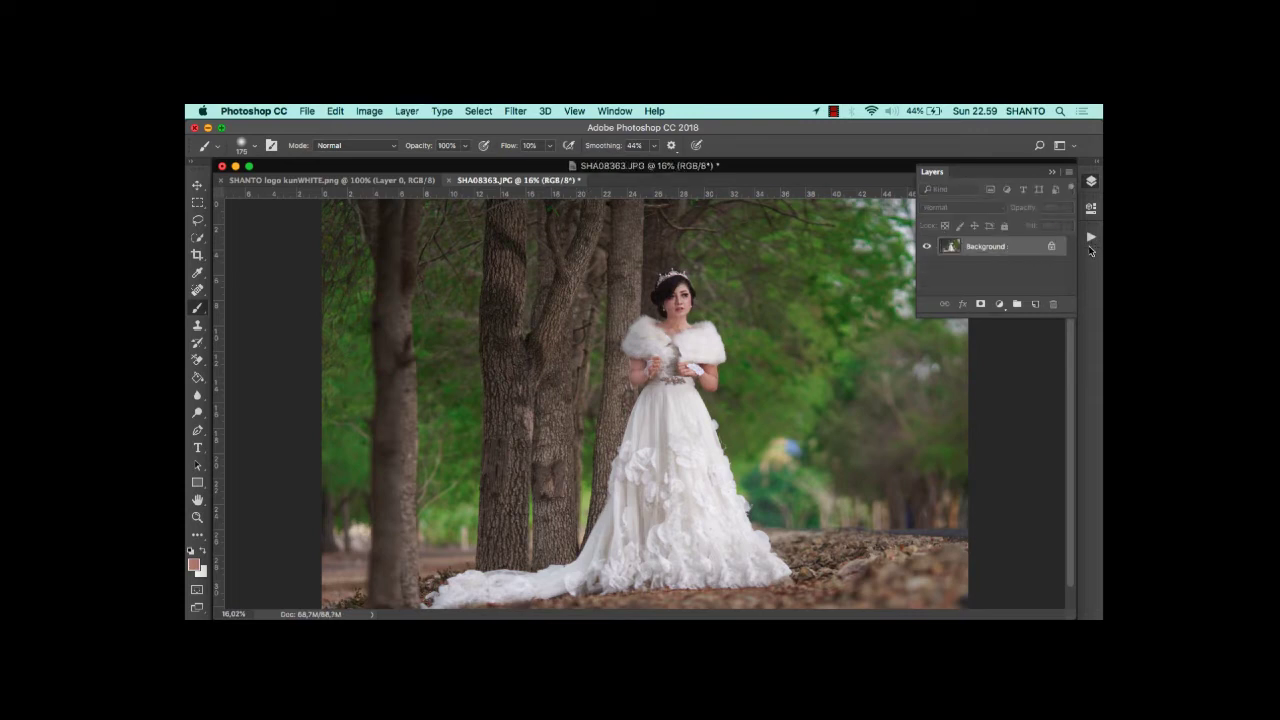
click(1092, 239)
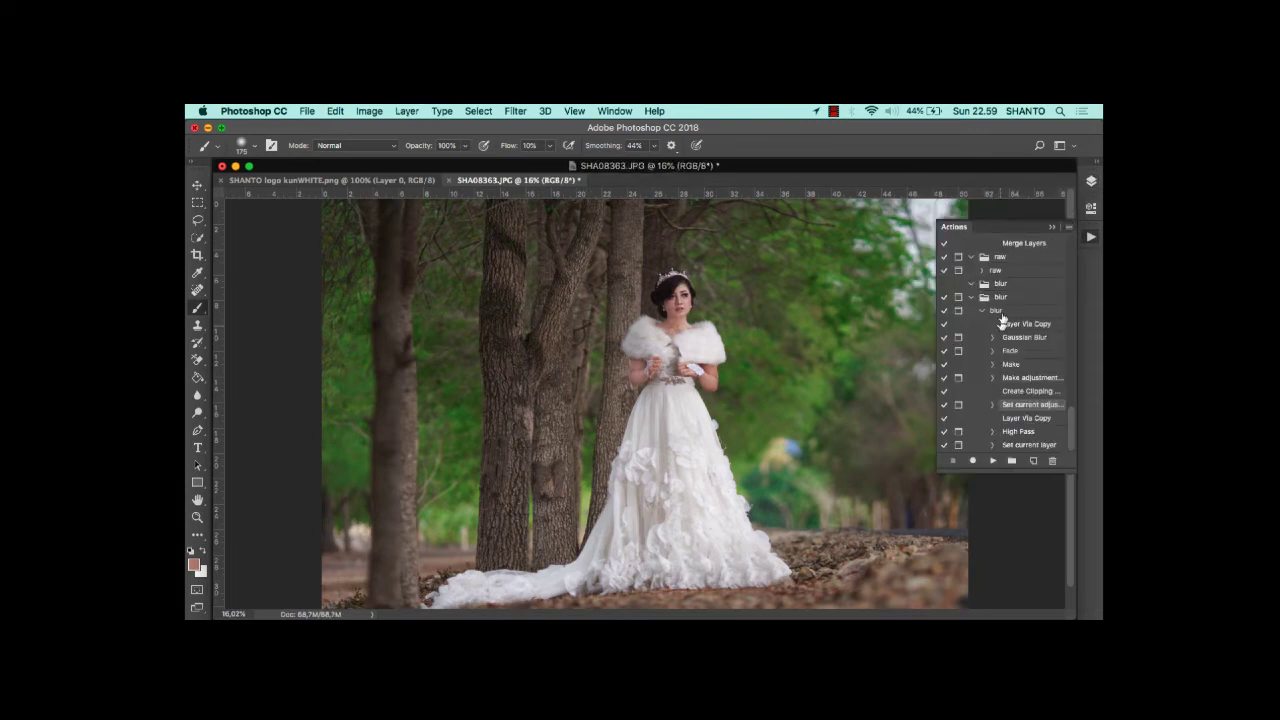
scroll(1003, 397, up, 2)
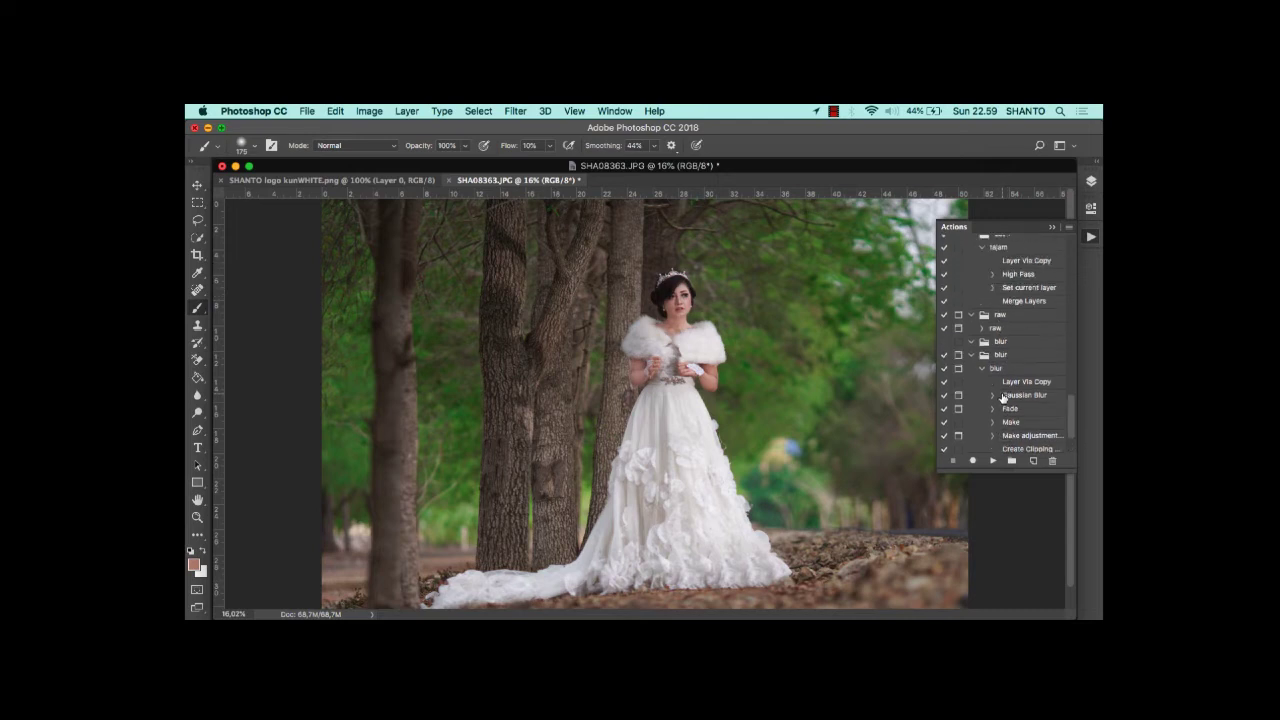
scroll(1003, 383, up, 1)
click(1000, 256)
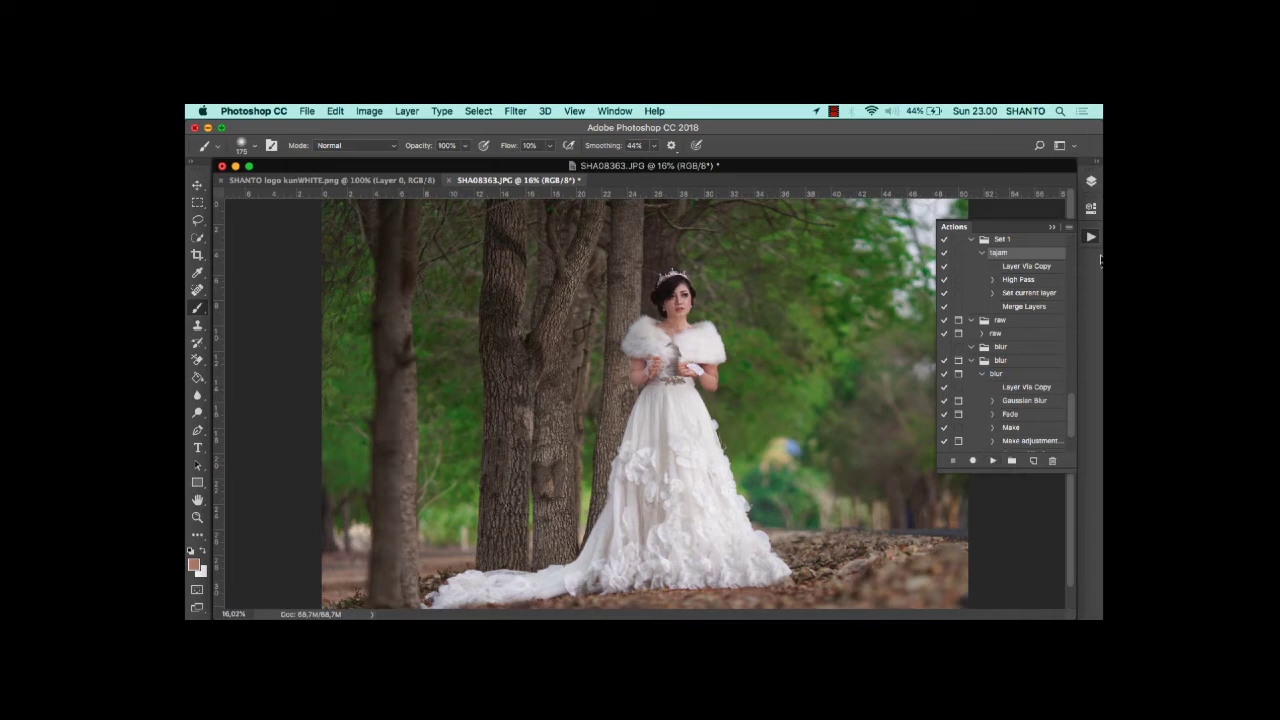
Step: Undo the action's final merge so the high-pass layer is separate from the background again
click(1051, 227)
click(1091, 182)
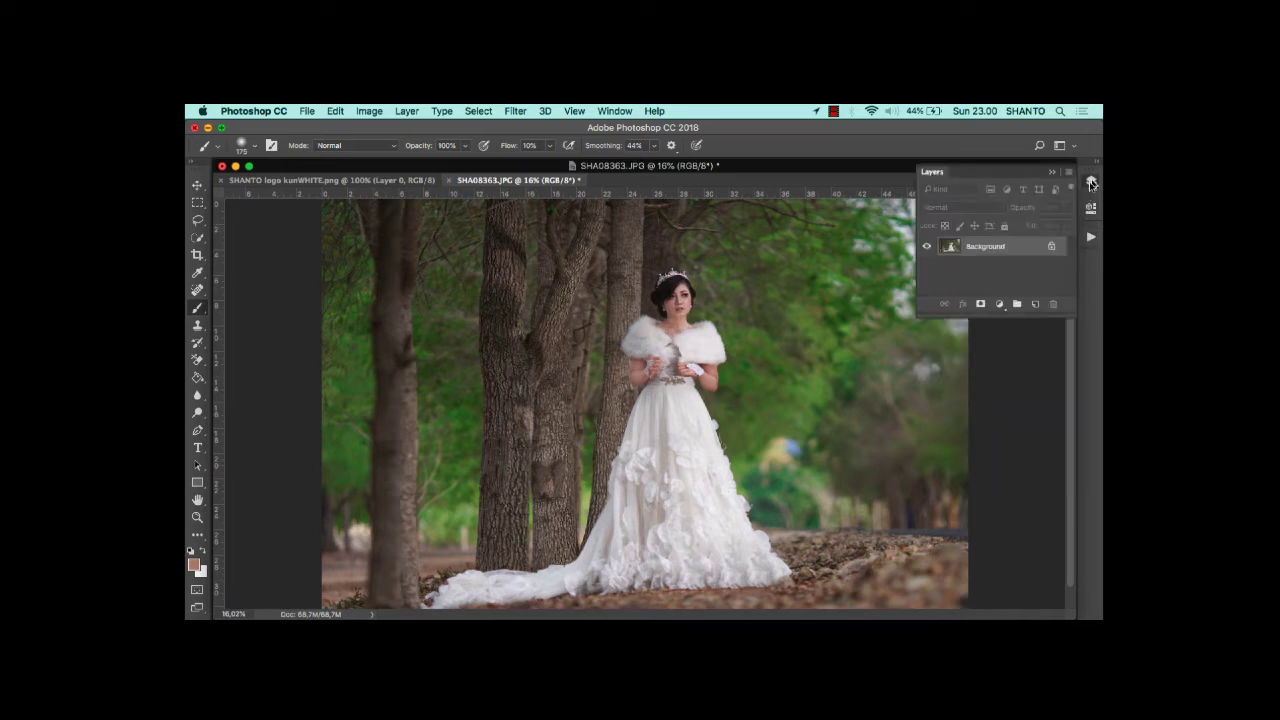
click(335, 112)
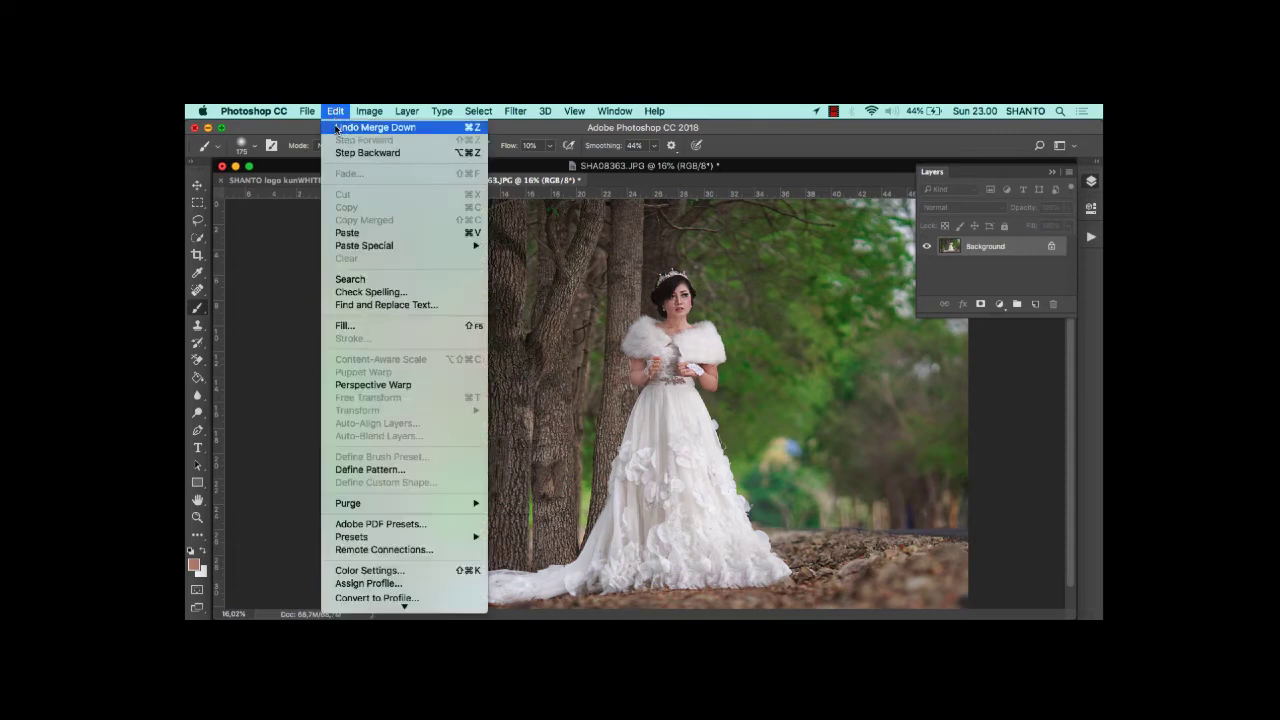
click(340, 127)
Step: Set the Linear Light high-pass layer's opacity to 37% and merge it into the background
click(1068, 207)
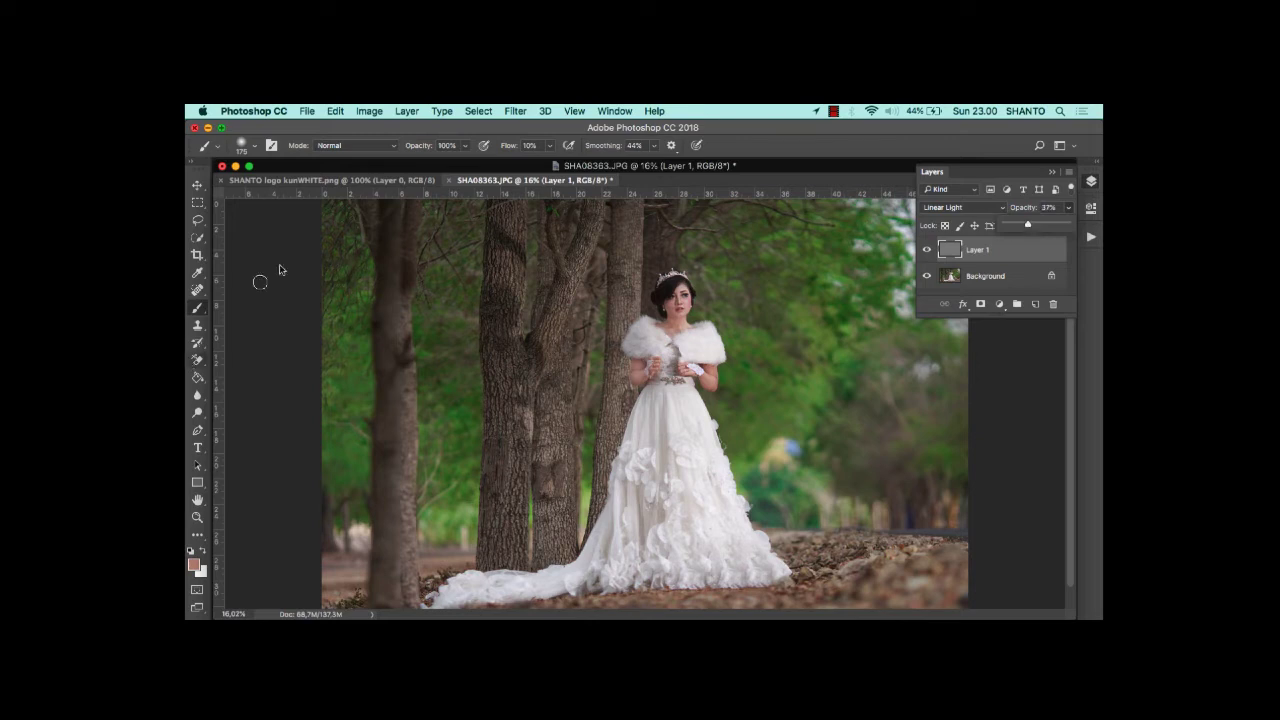
click(198, 187)
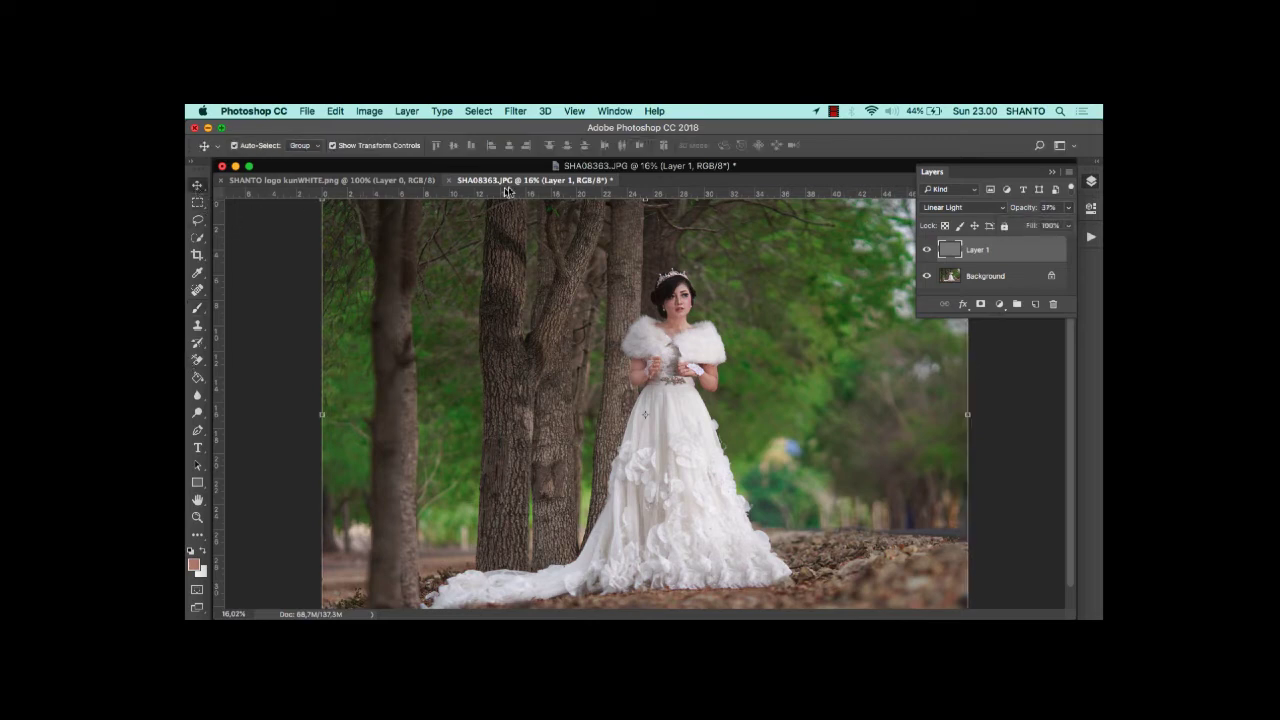
key(super+e)
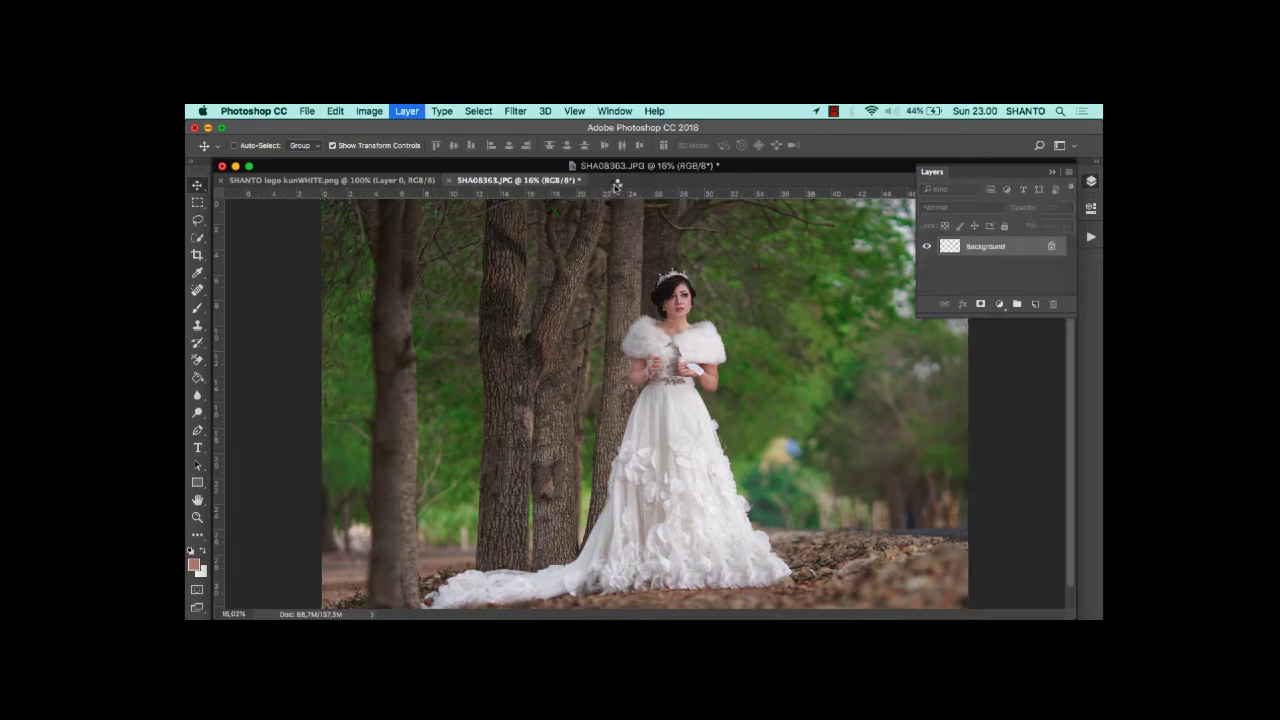
Step: Smooth the bride's skin with Imagenomic Portraiture 3 at Normal smoothing, using a skin mask sampled from her face
click(516, 111)
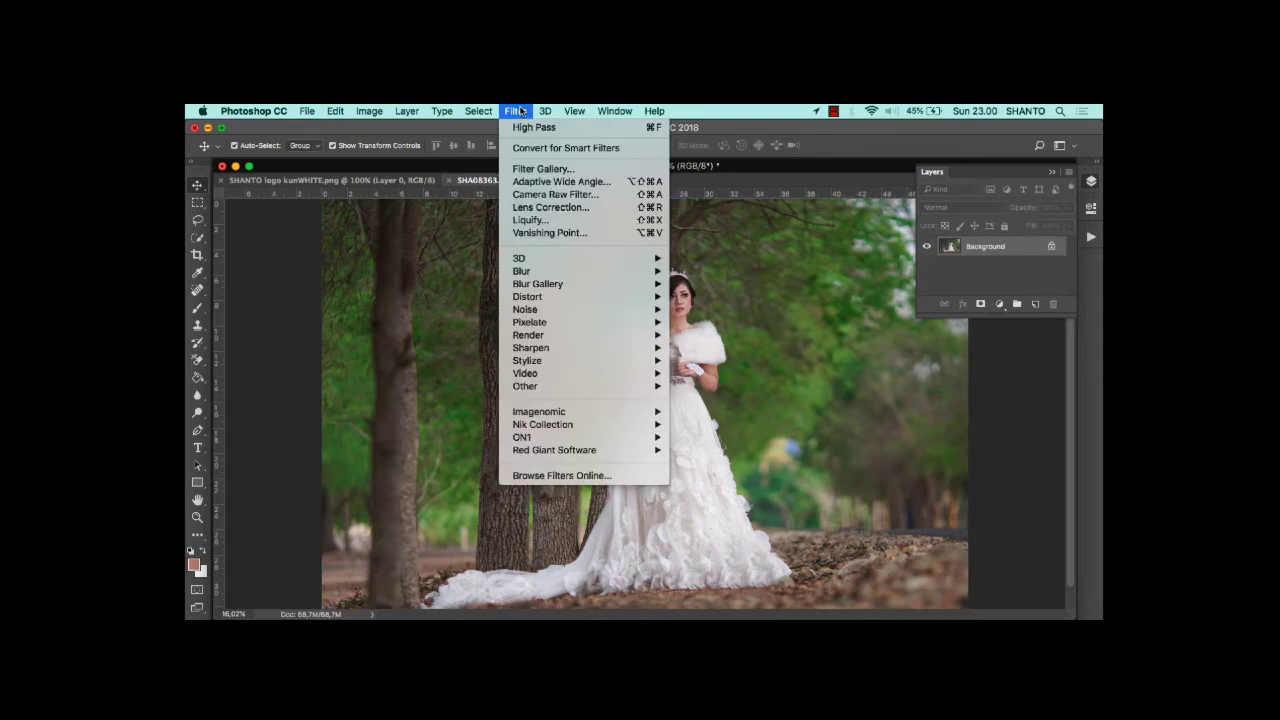
mouse_move(594, 413)
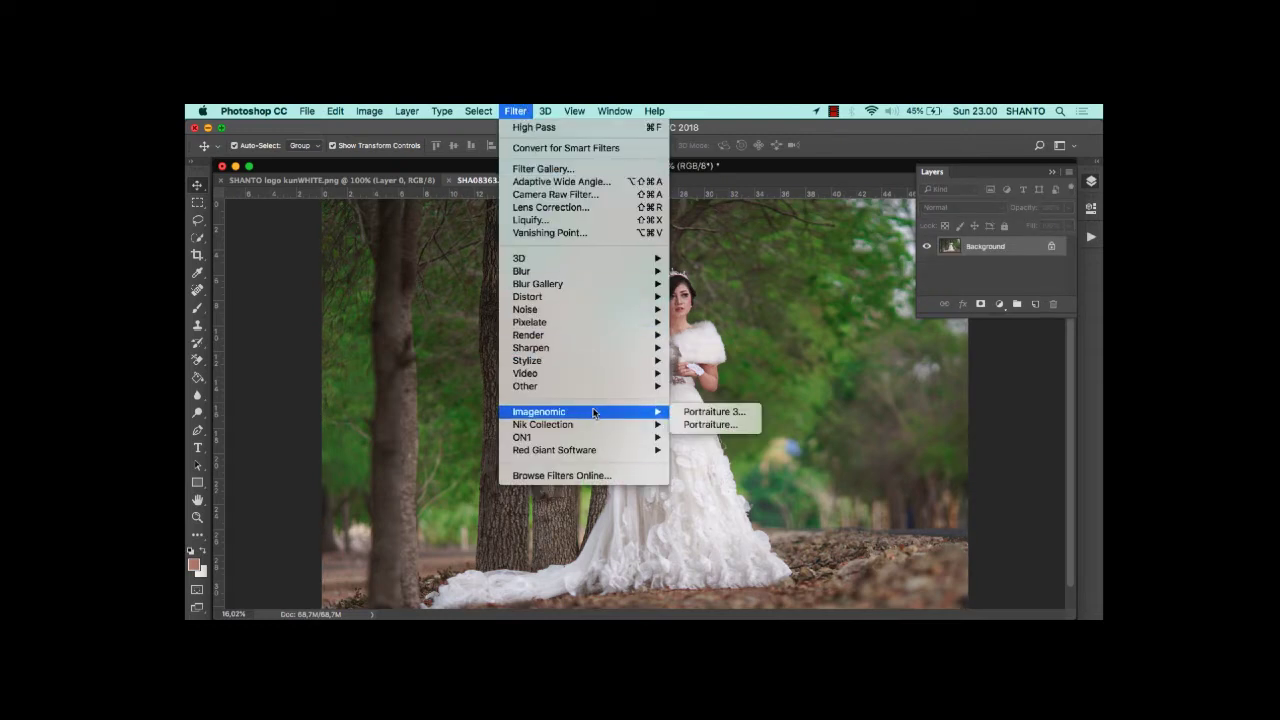
click(706, 416)
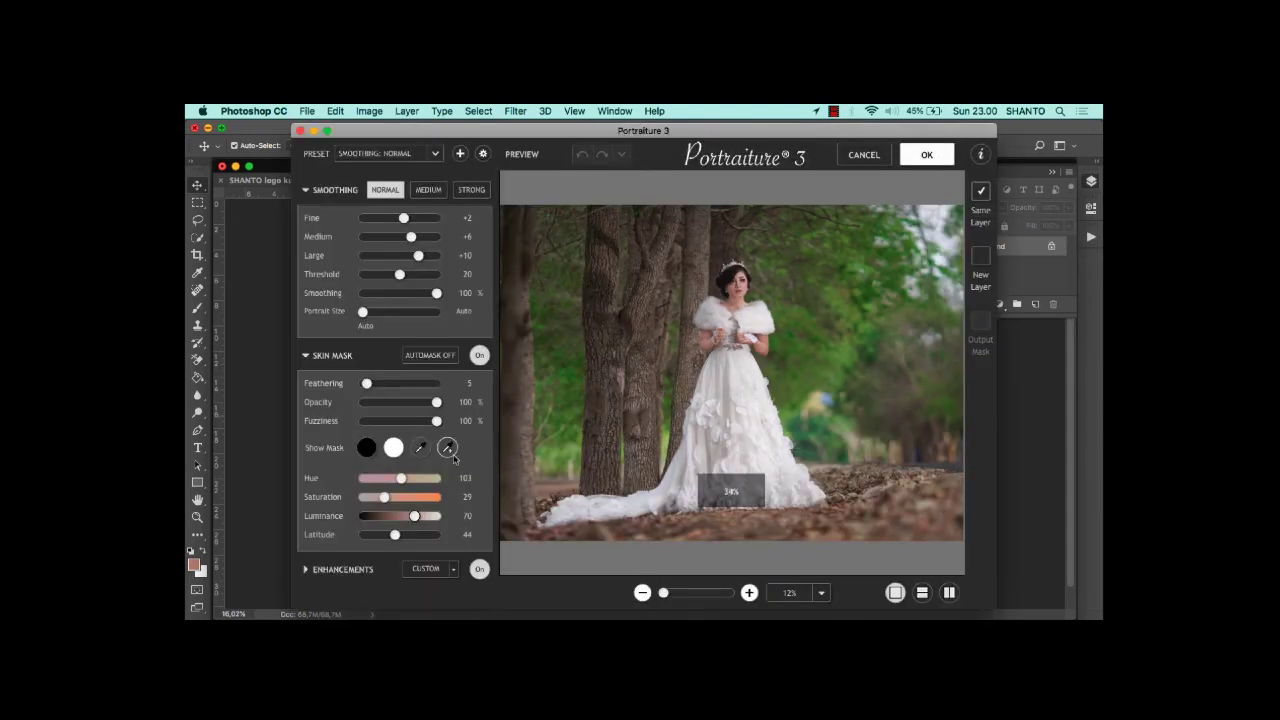
click(447, 448)
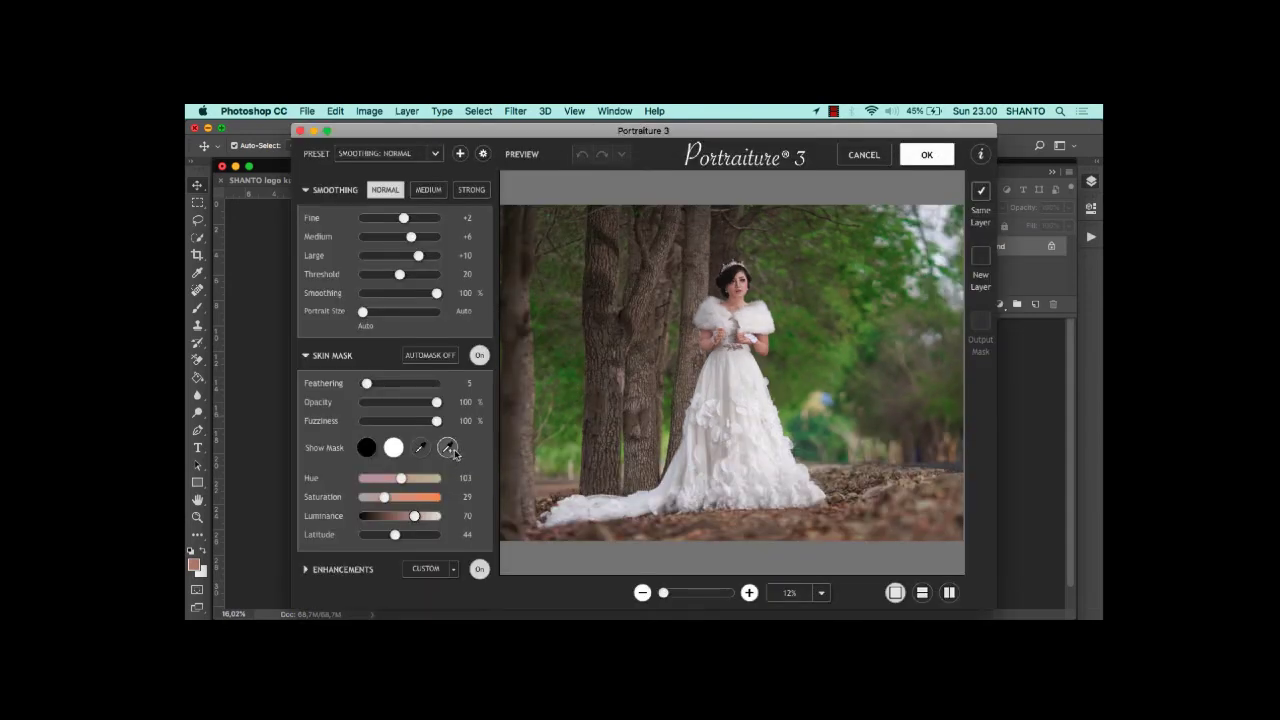
click(738, 297)
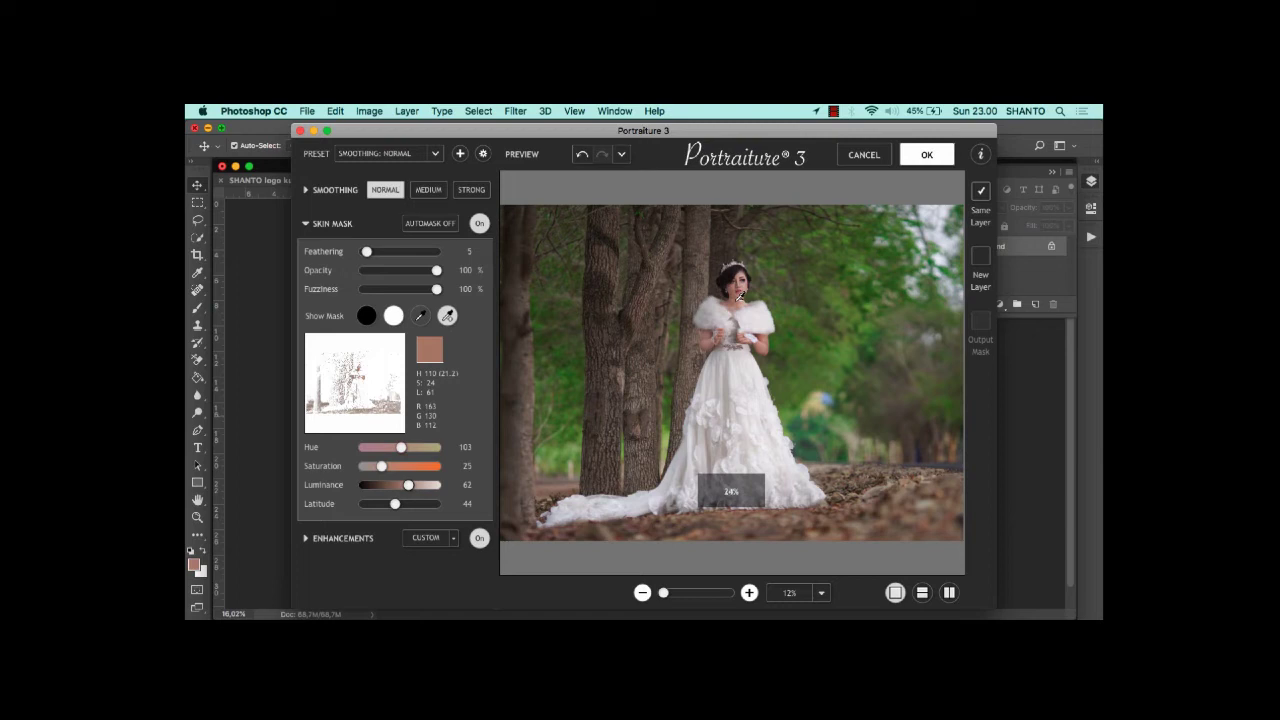
click(420, 316)
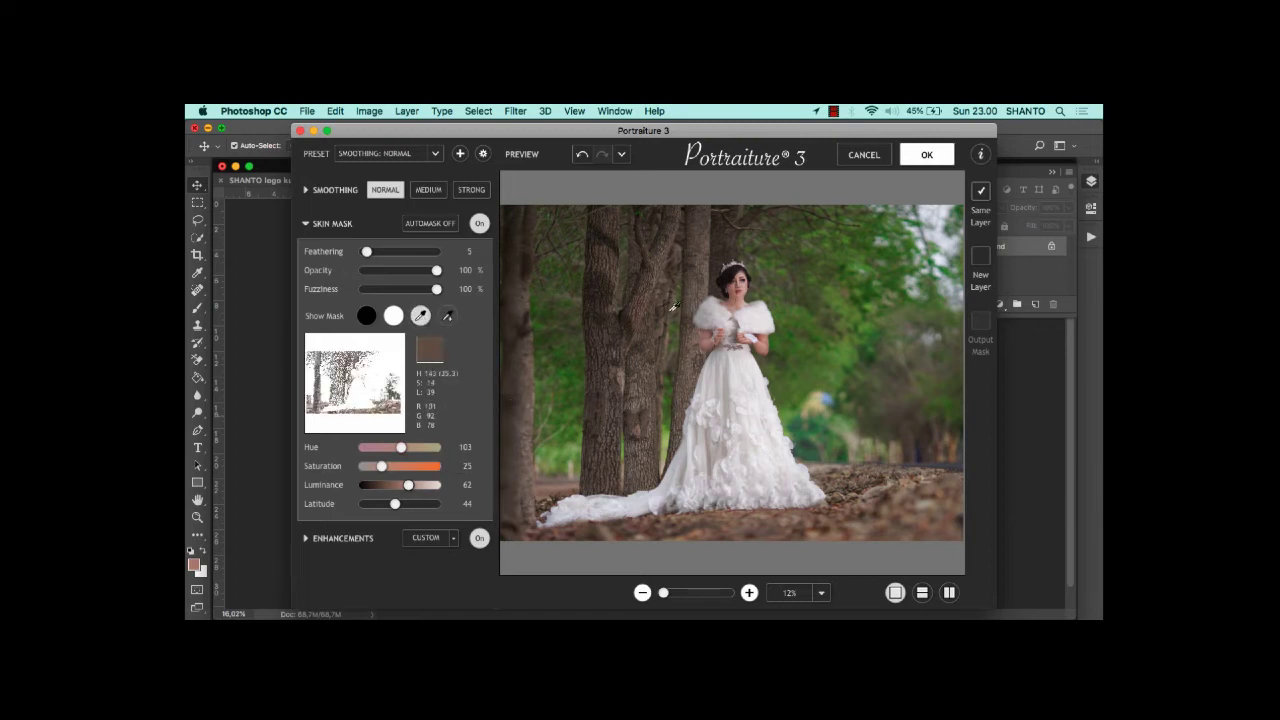
click(738, 297)
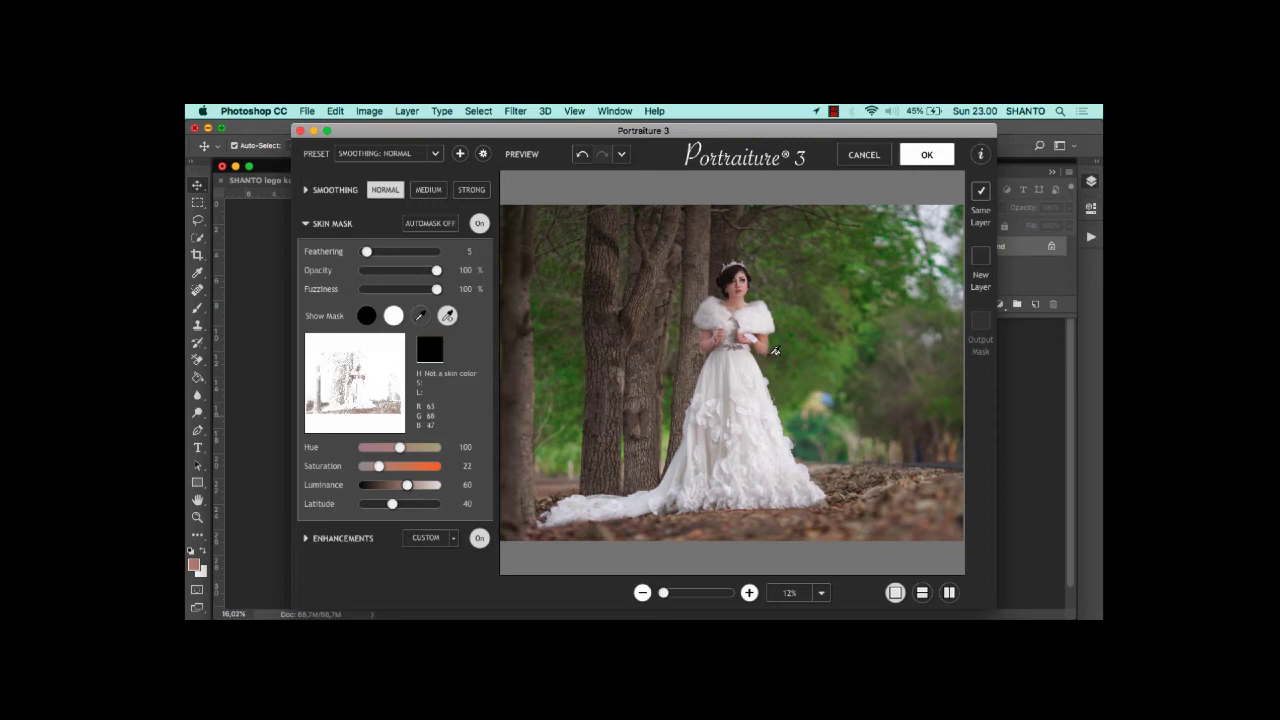
click(929, 157)
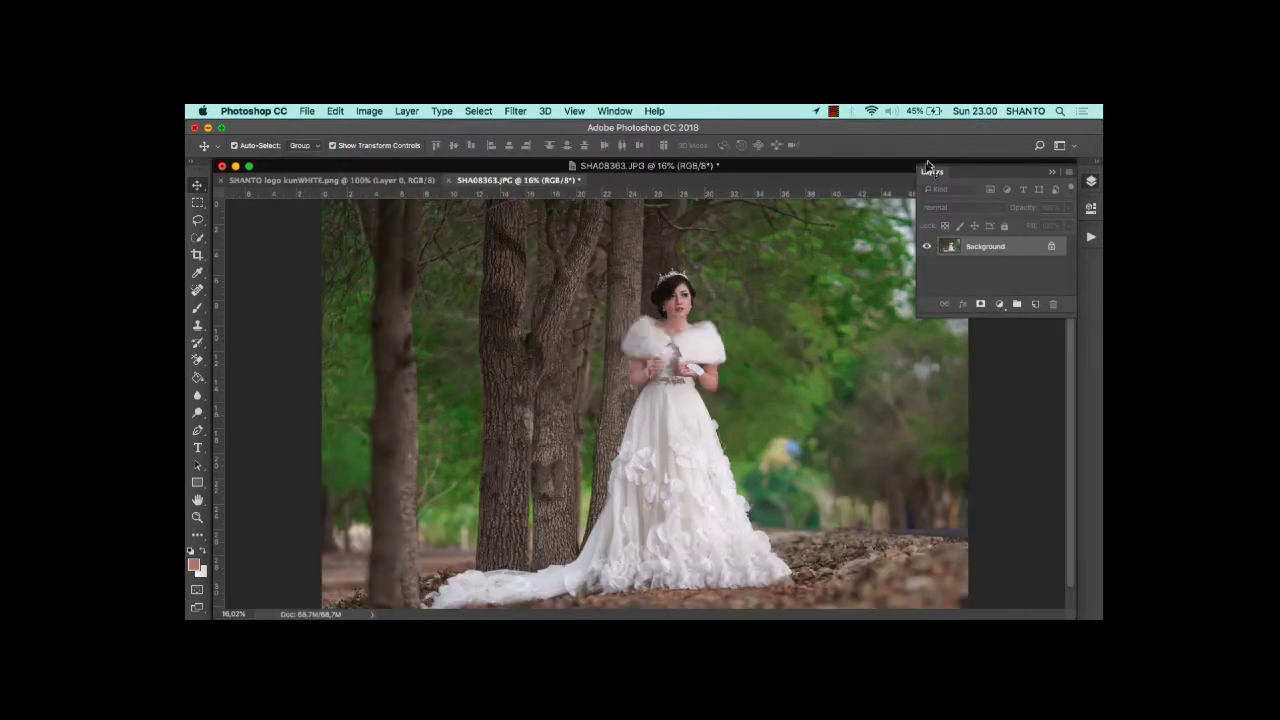
Step: Open the photo in Color Efex Pro 4 and sample the bride's skin as the Dynamic Skin Softener's skin color
click(515, 111)
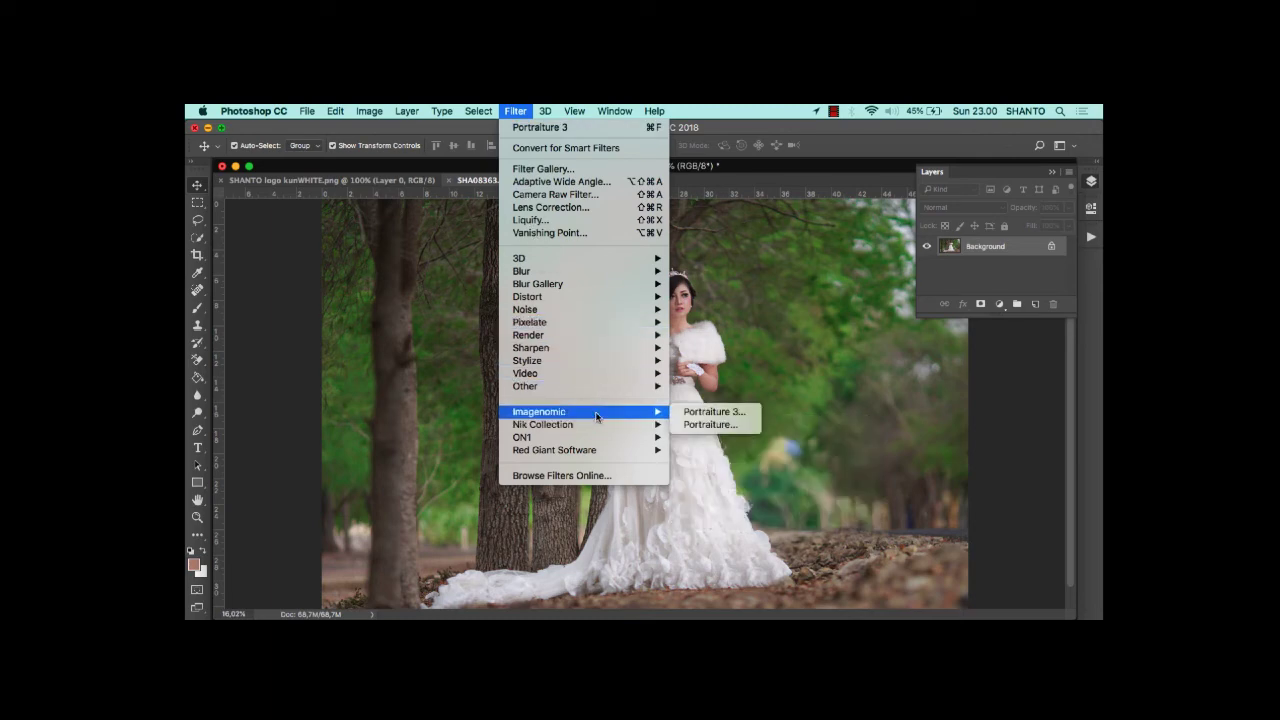
mouse_move(652, 427)
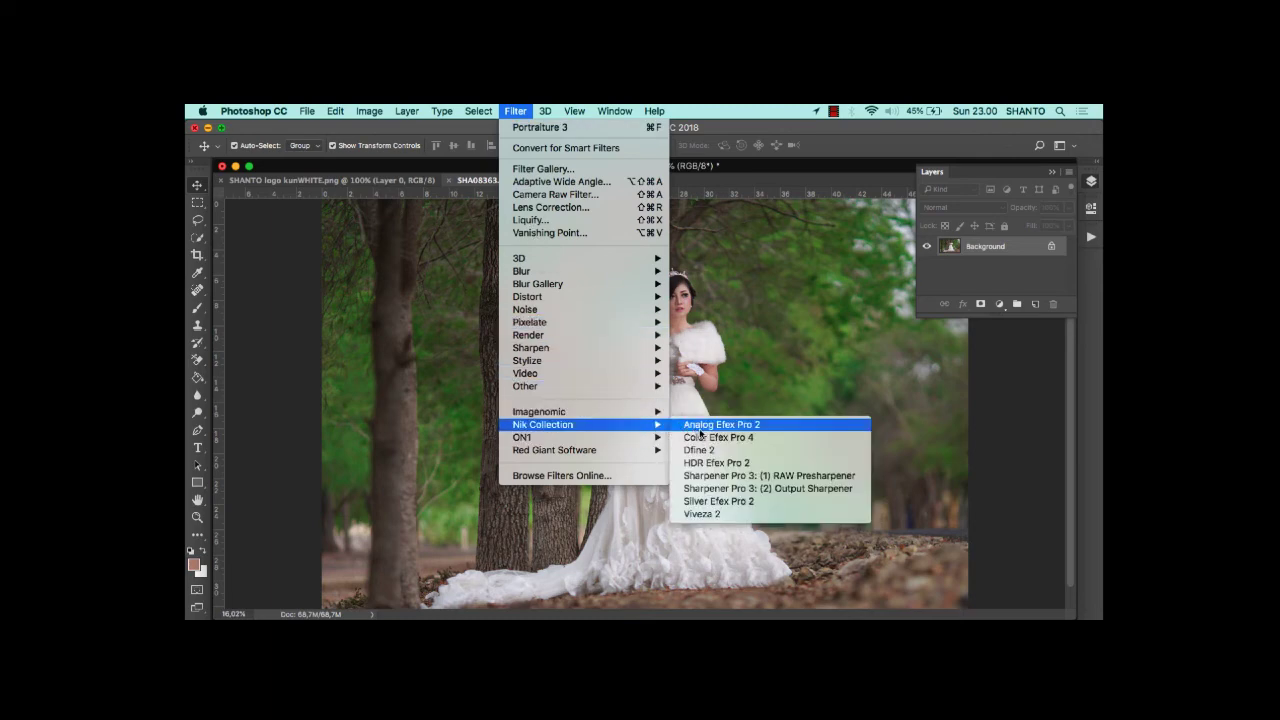
click(705, 438)
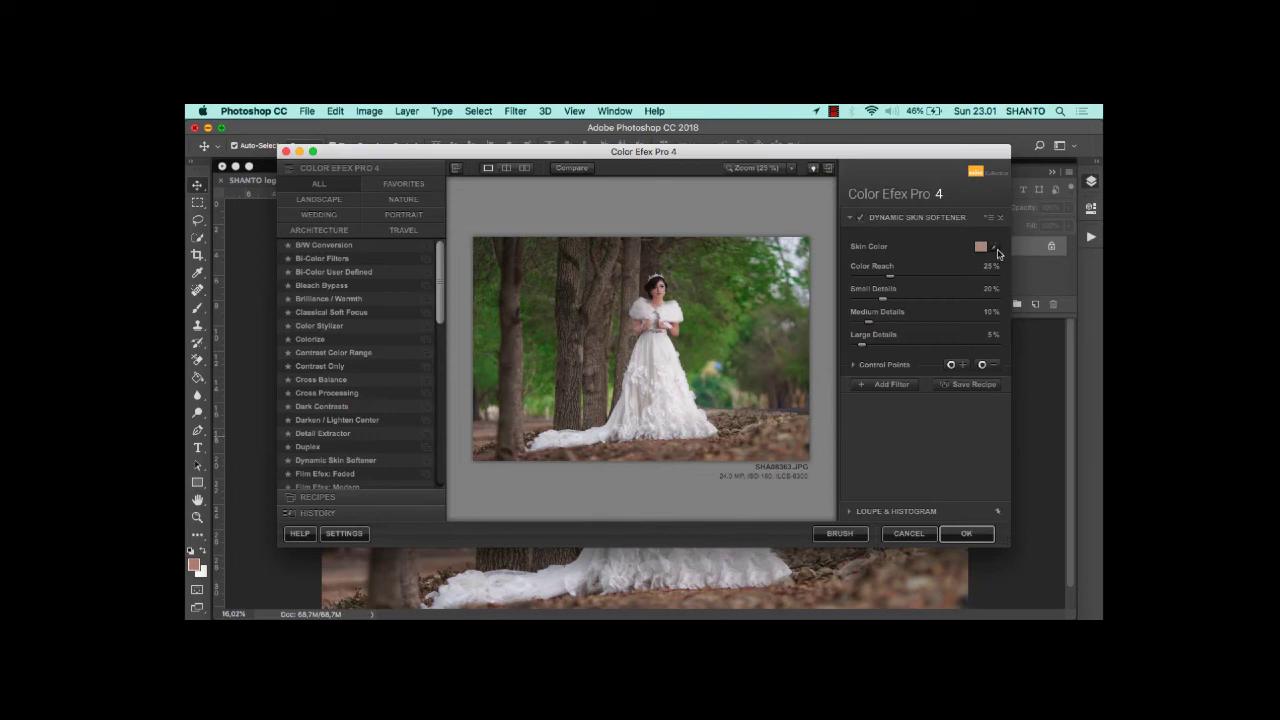
click(994, 247)
click(758, 171)
drag(783, 246, 786, 233)
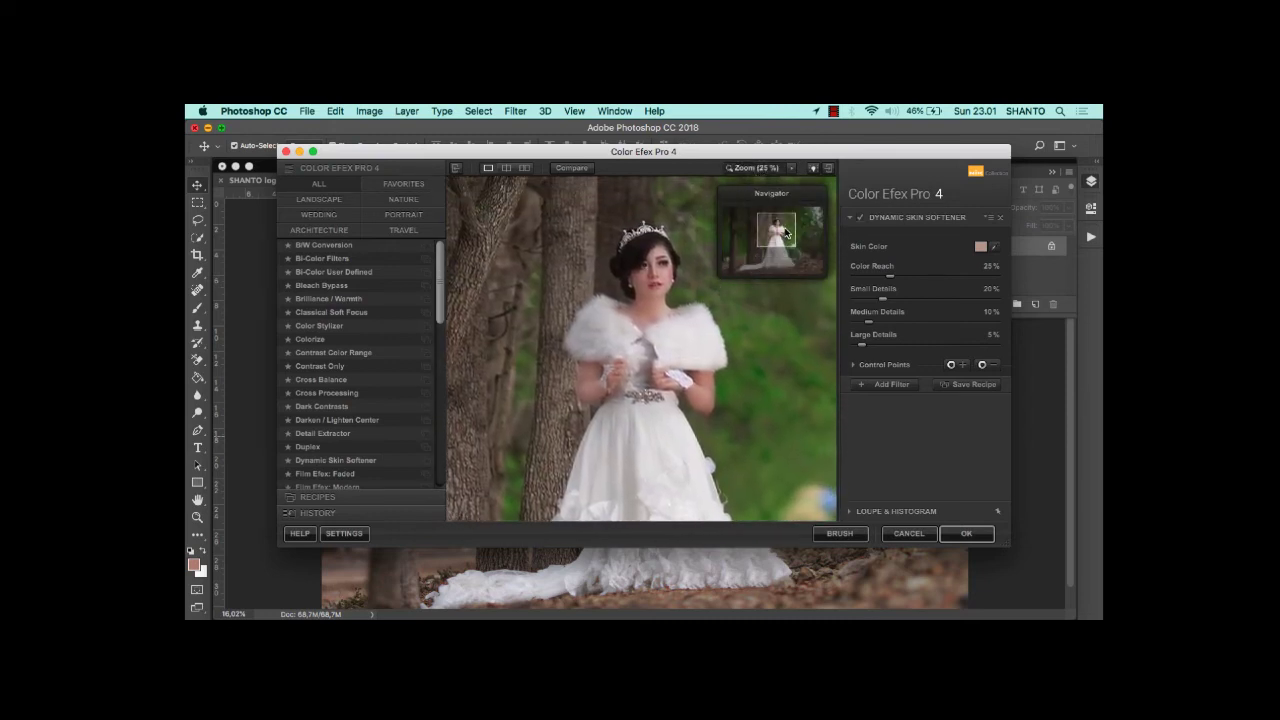
Step: Set the Dynamic Skin Softener's Color Reach to 23%, lower Small Details and raise Large Details
click(885, 279)
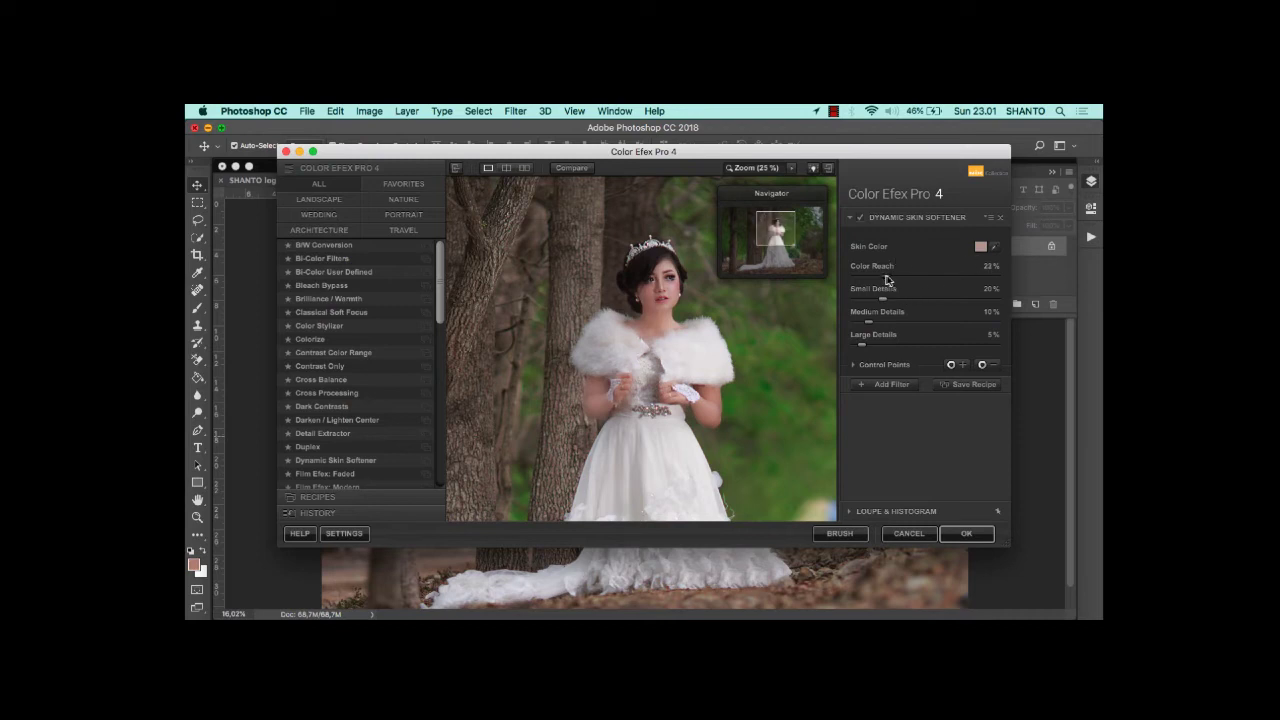
drag(884, 300, 872, 300)
drag(861, 344, 874, 344)
Step: Add a Glamour Glow filter with Glow at 6%, Saturation at -18% and Glow Warmth at 10%
click(888, 384)
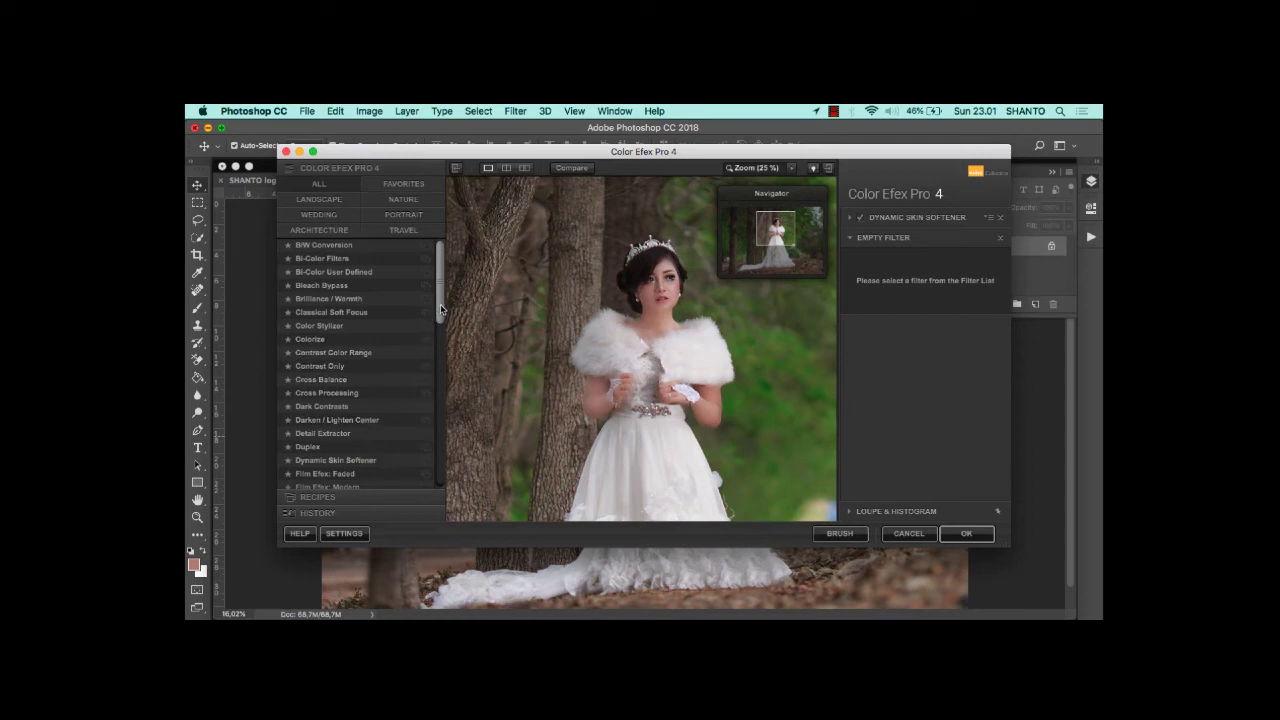
drag(440, 310, 434, 388)
click(366, 330)
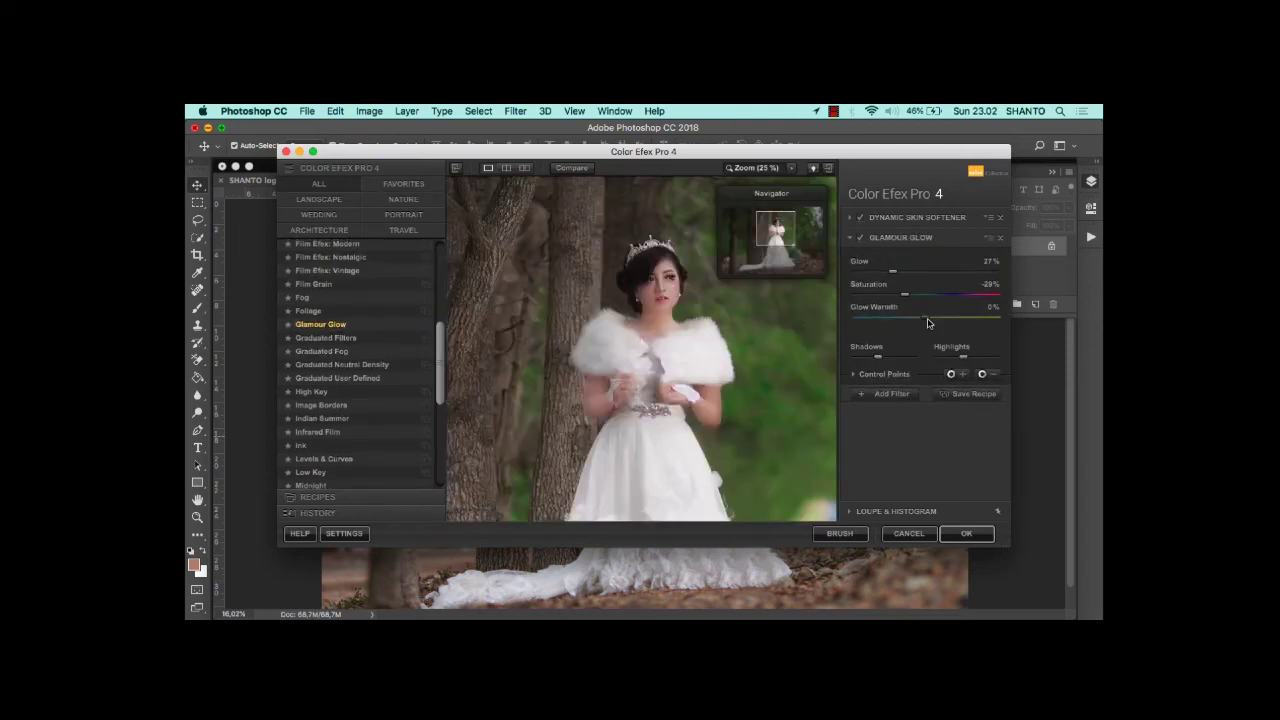
drag(928, 322, 932, 322)
drag(892, 271, 940, 322)
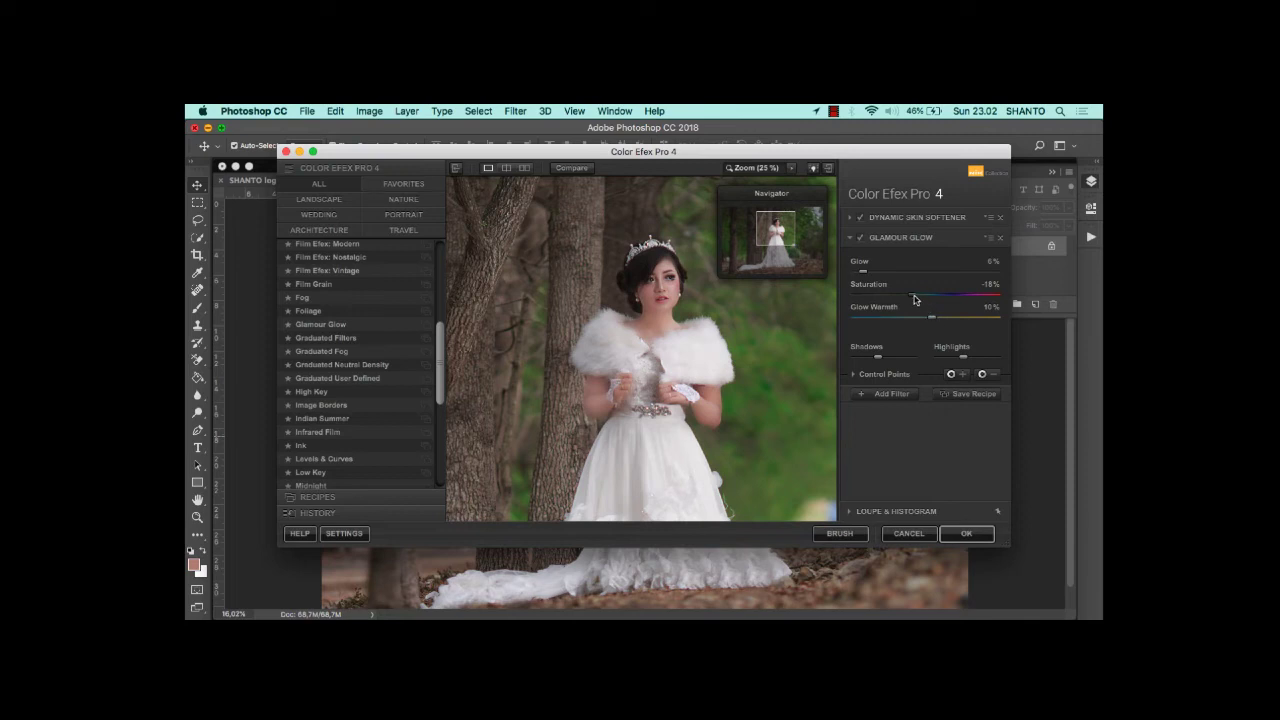
Step: Add a Brilliance / Warmth filter with Saturation at 2% and slightly raised Warmth
click(891, 393)
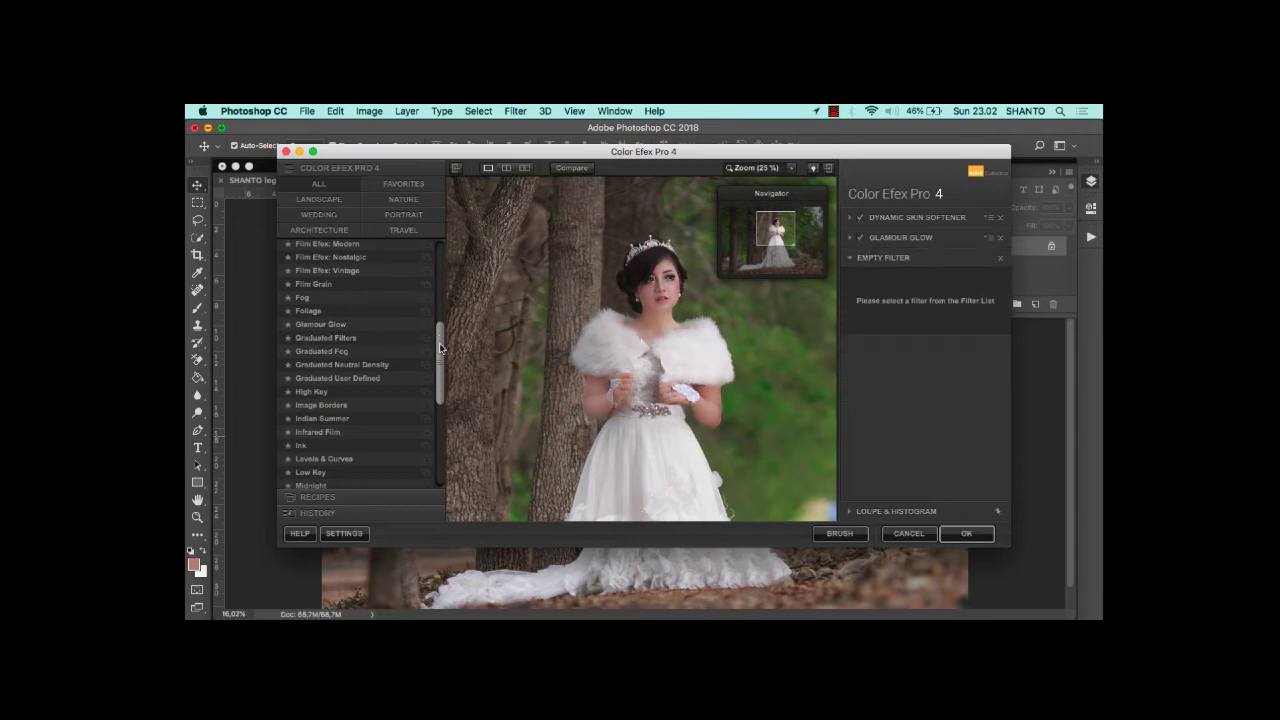
drag(441, 335, 441, 258)
click(386, 299)
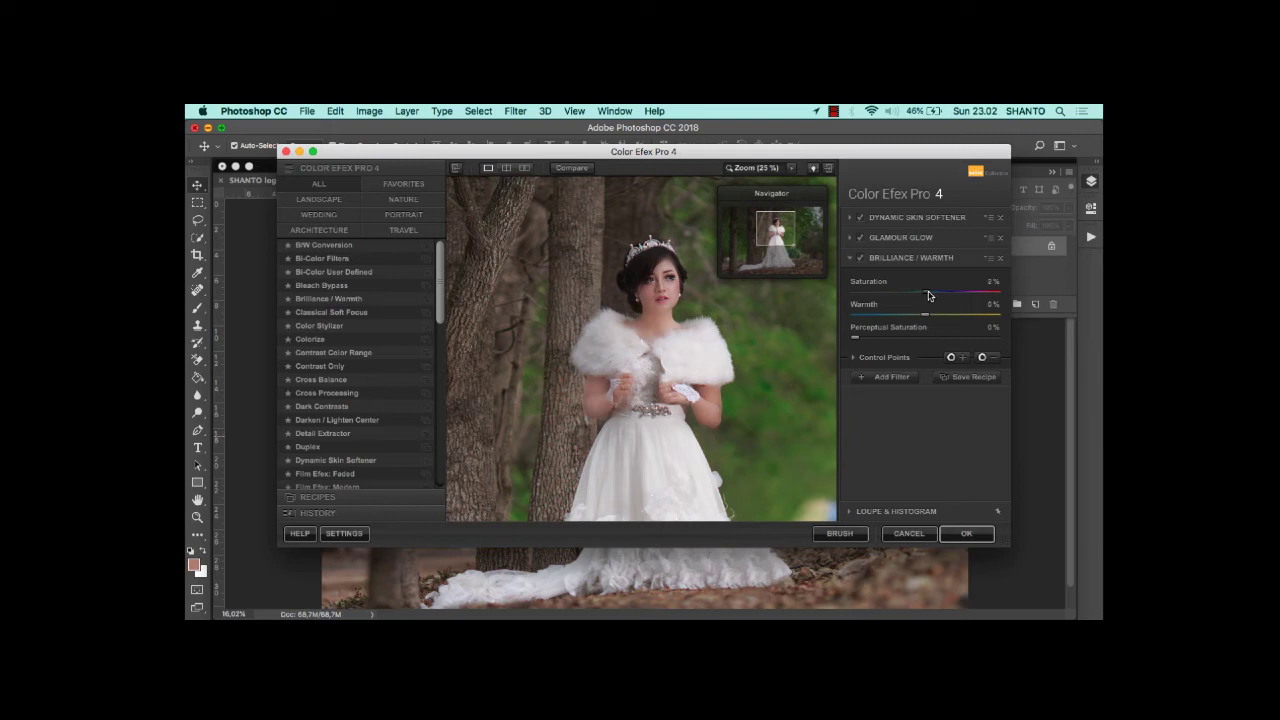
drag(925, 316, 929, 317)
Step: Add Darken / Lighten Center centred on the bride, with Center Luminosity 8%, Border Luminosity -52% and Center Size 46%, and apply the filter stack
click(884, 377)
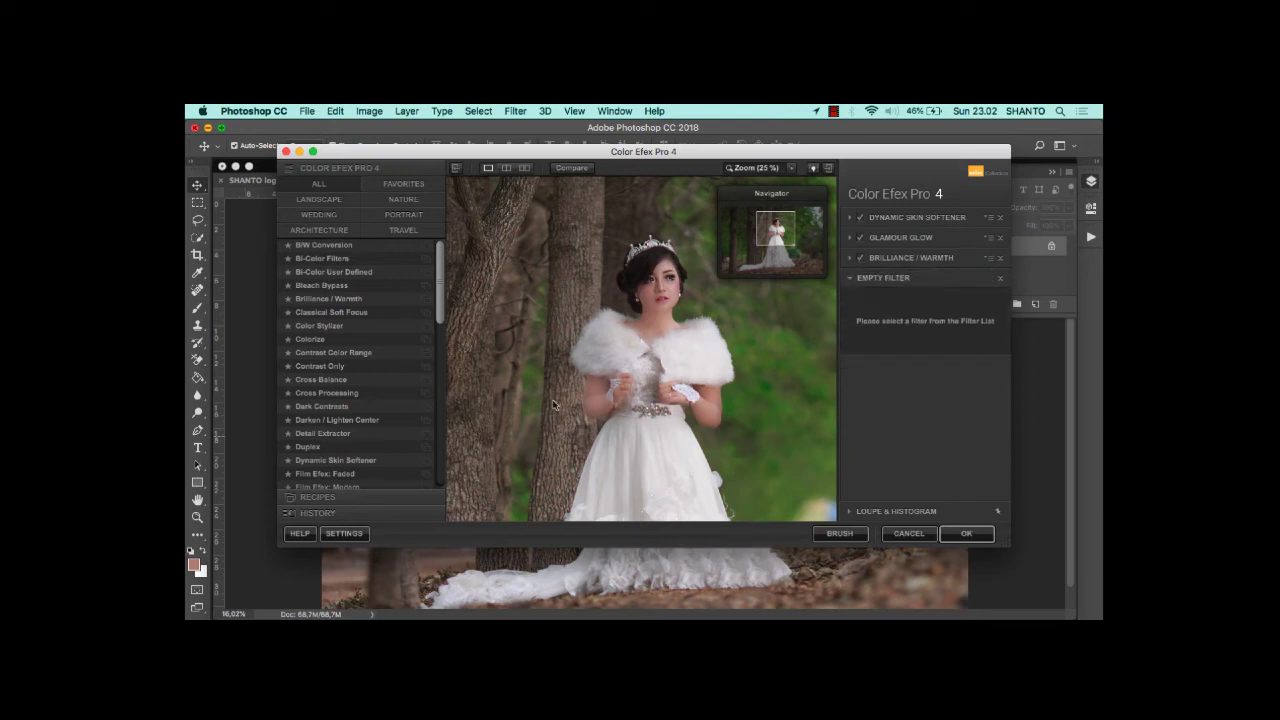
click(752, 167)
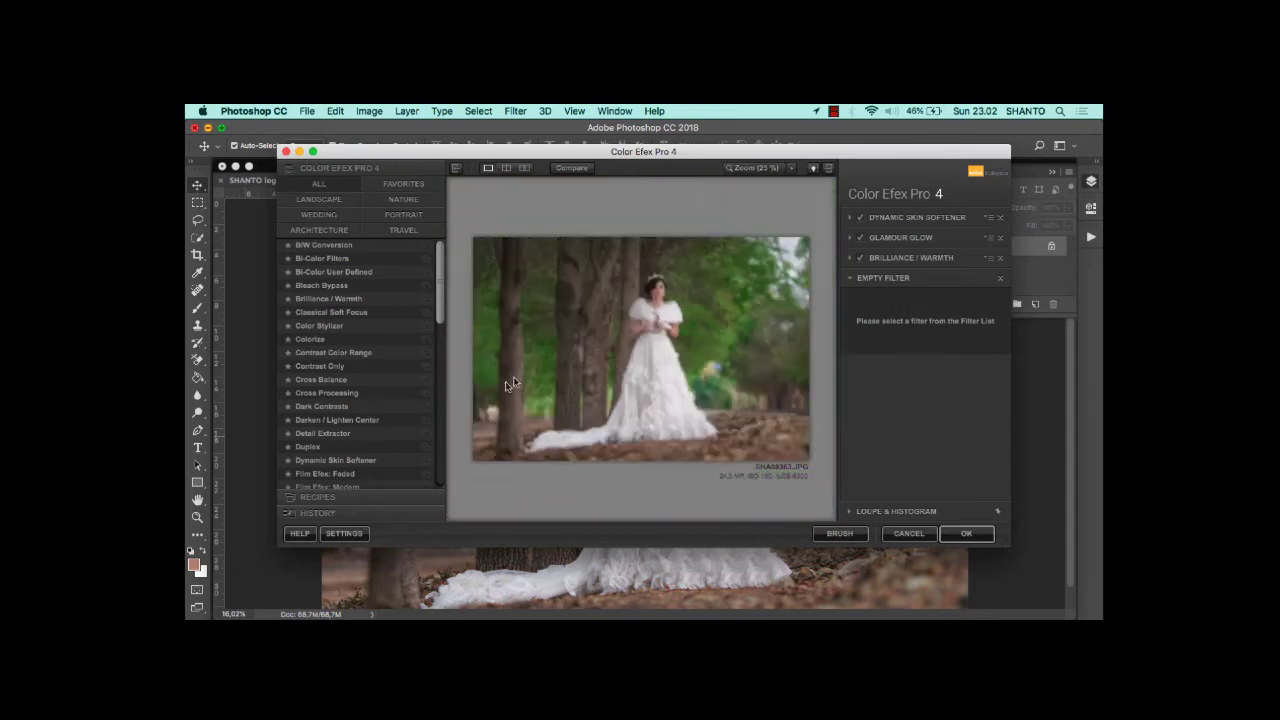
click(358, 421)
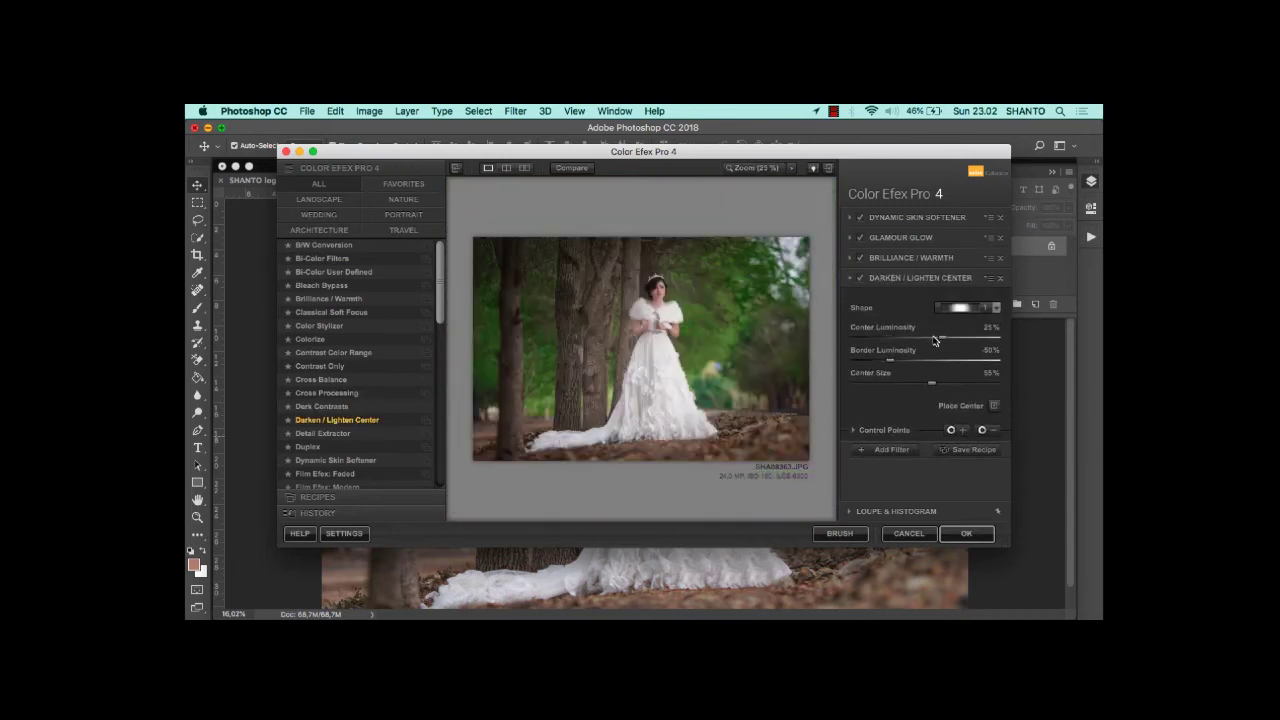
click(994, 406)
click(661, 345)
drag(941, 342, 922, 381)
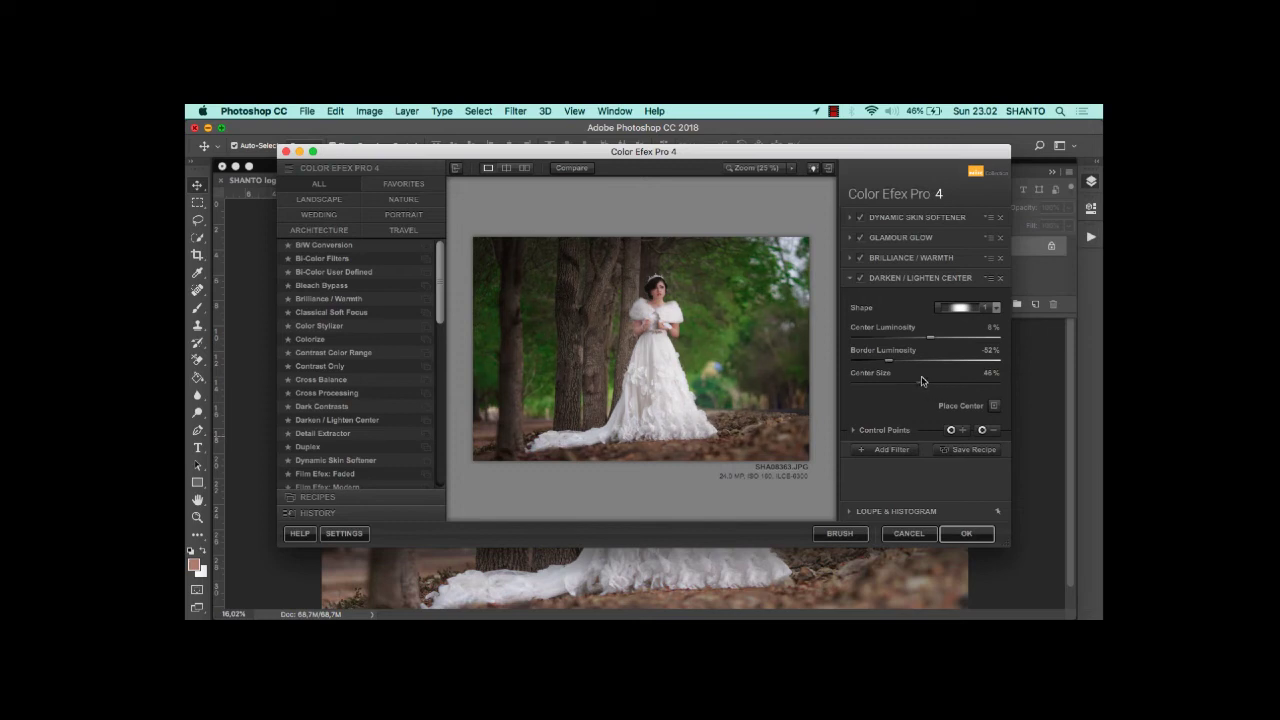
click(955, 531)
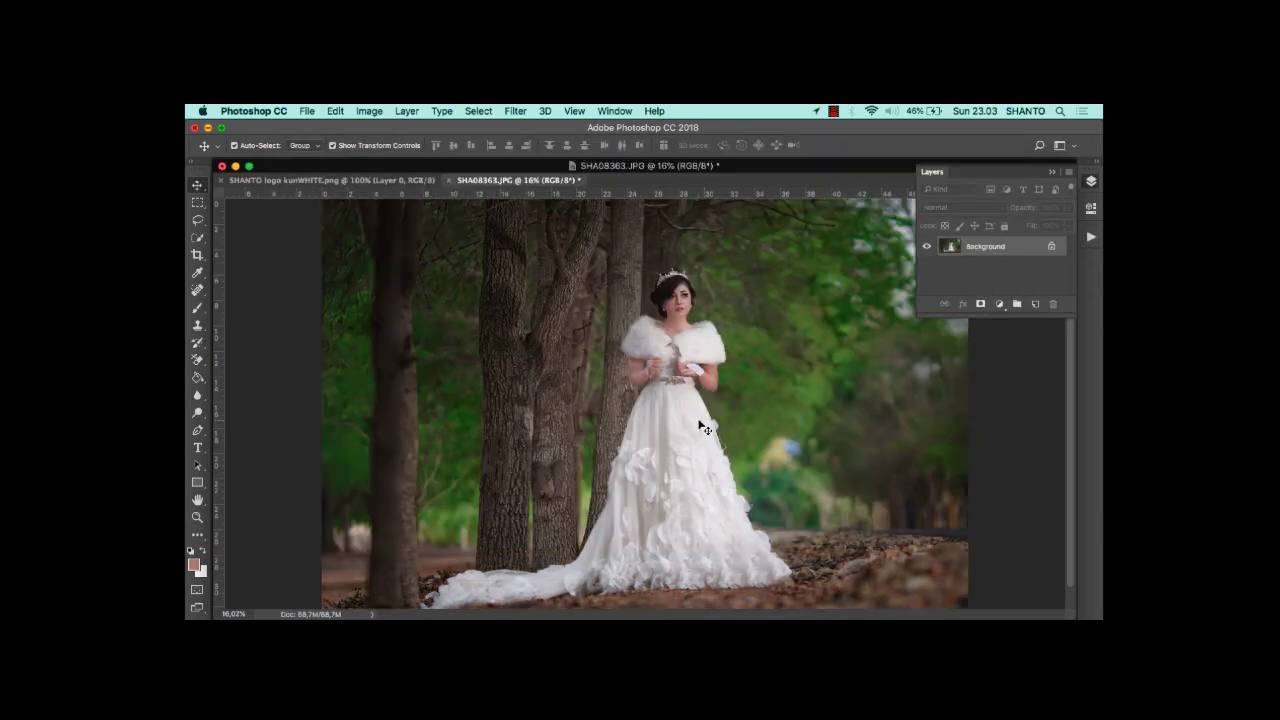
Step: Examine the filtered result up close on the bride's face, skin and fur shawl
scroll(703, 428, up, 5)
scroll(703, 428, up, 3)
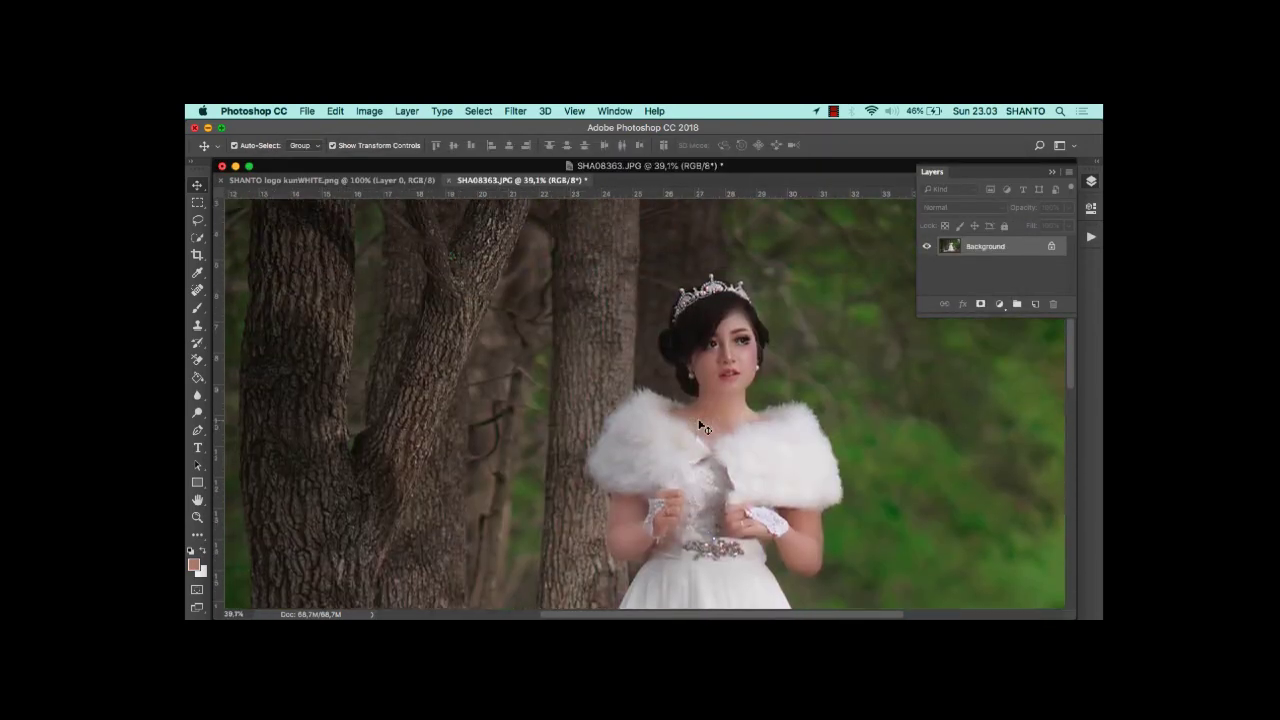
scroll(703, 428, up, 3)
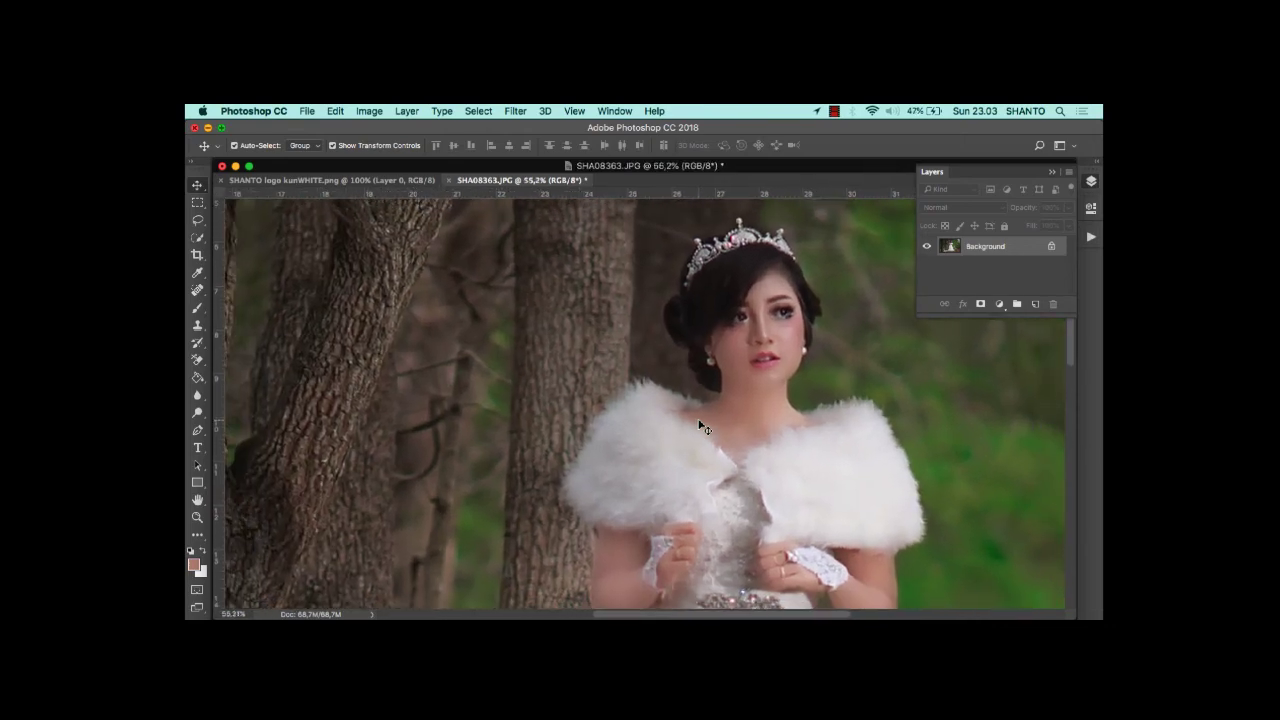
scroll(703, 428, down, 1)
scroll(703, 428, down, 6)
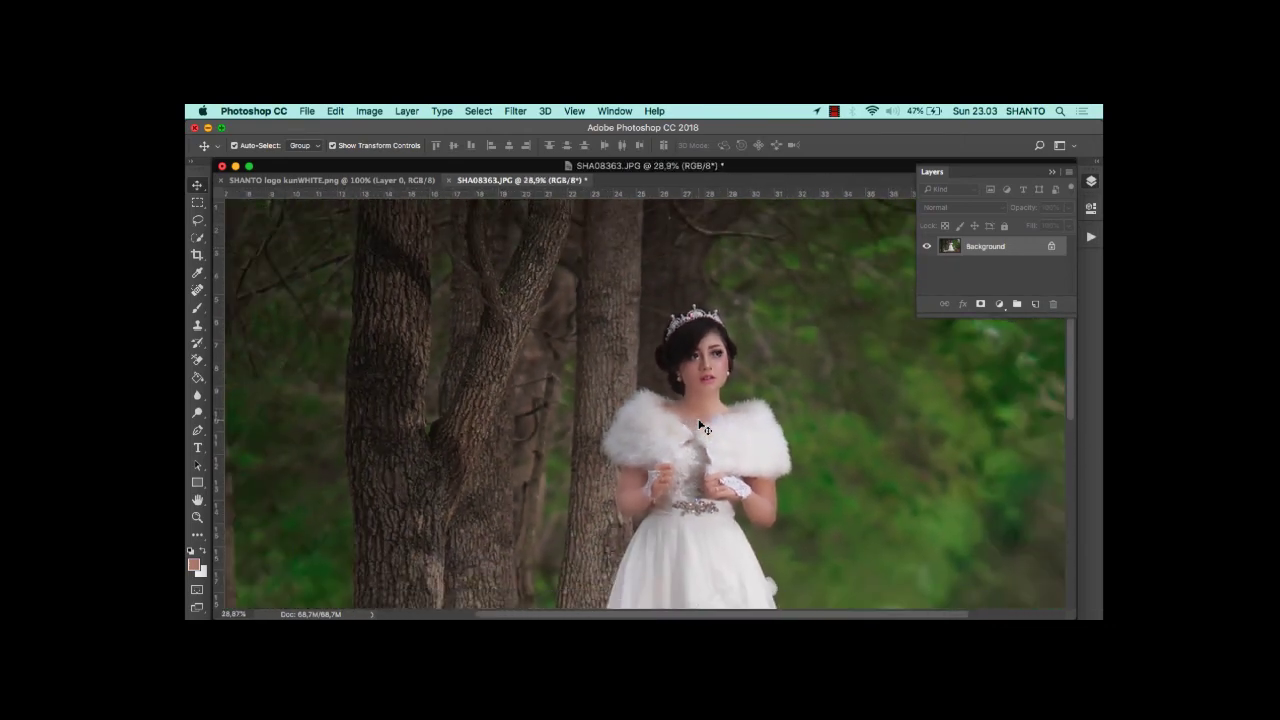
Step: Run the blur action on the photo with a Gaussian Blur radius of 8.5 pixels and a Fade opacity of 50%
scroll(703, 428, down, 4)
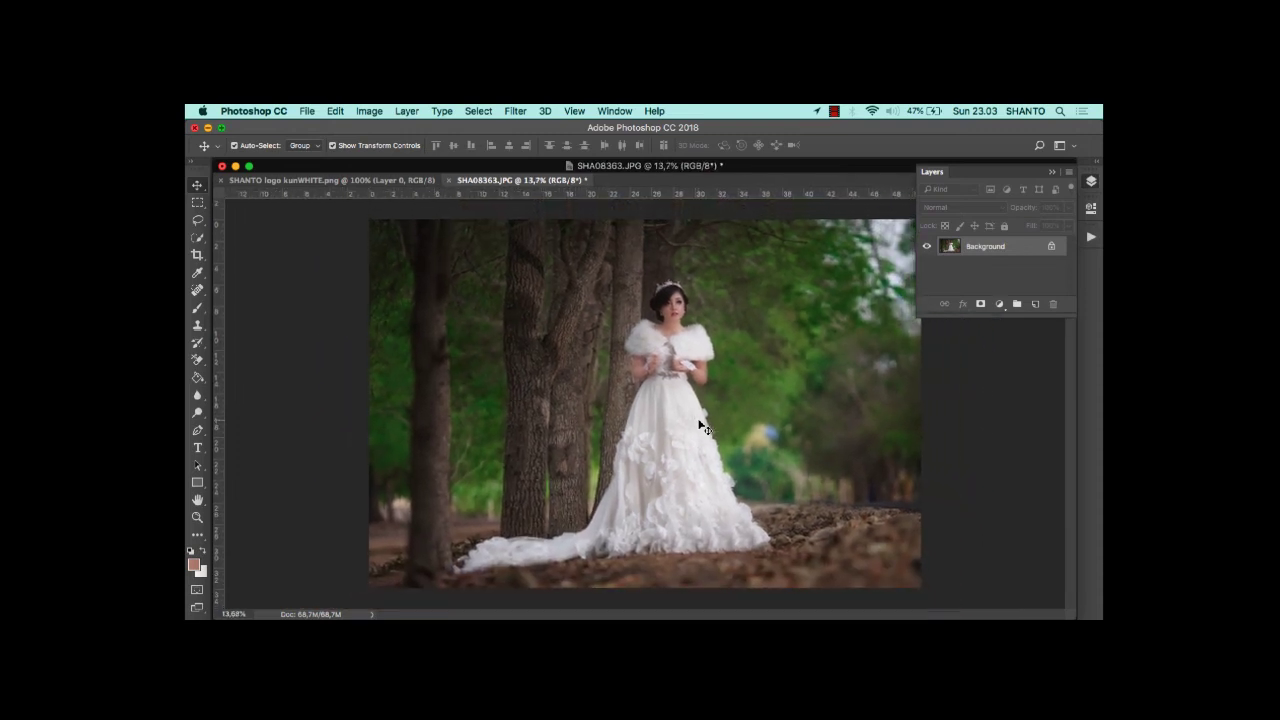
click(1091, 240)
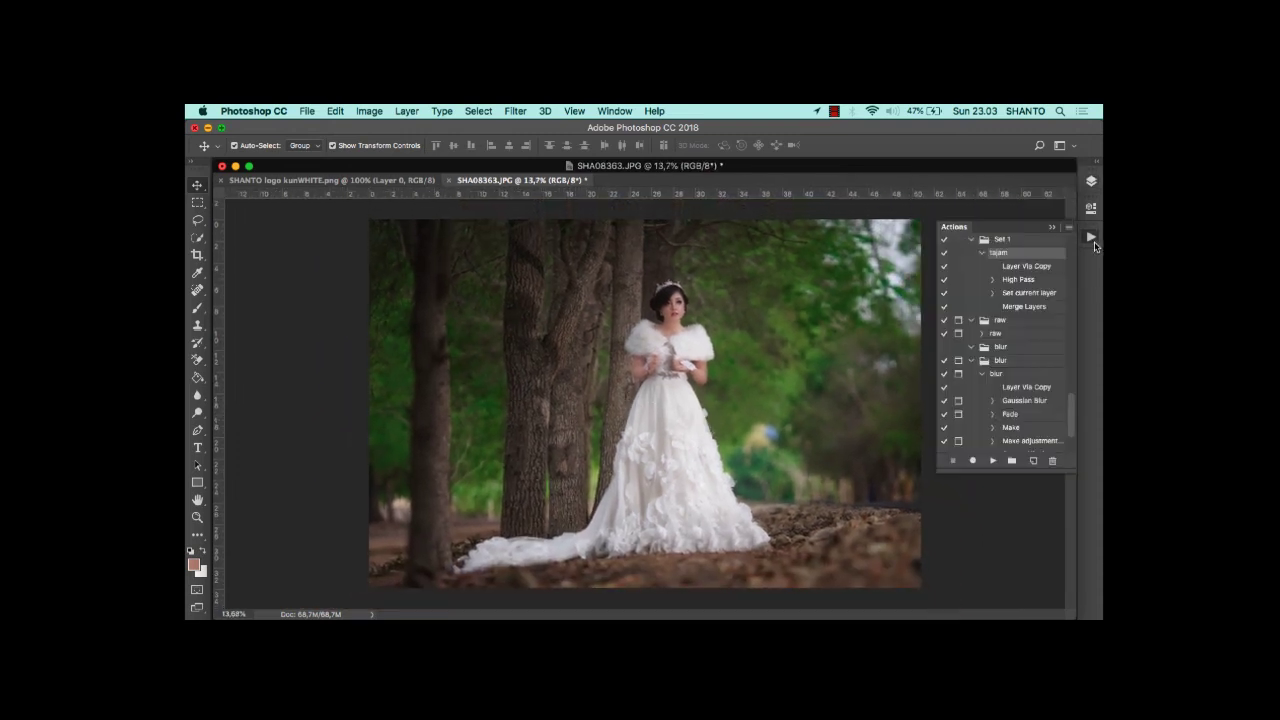
click(1006, 377)
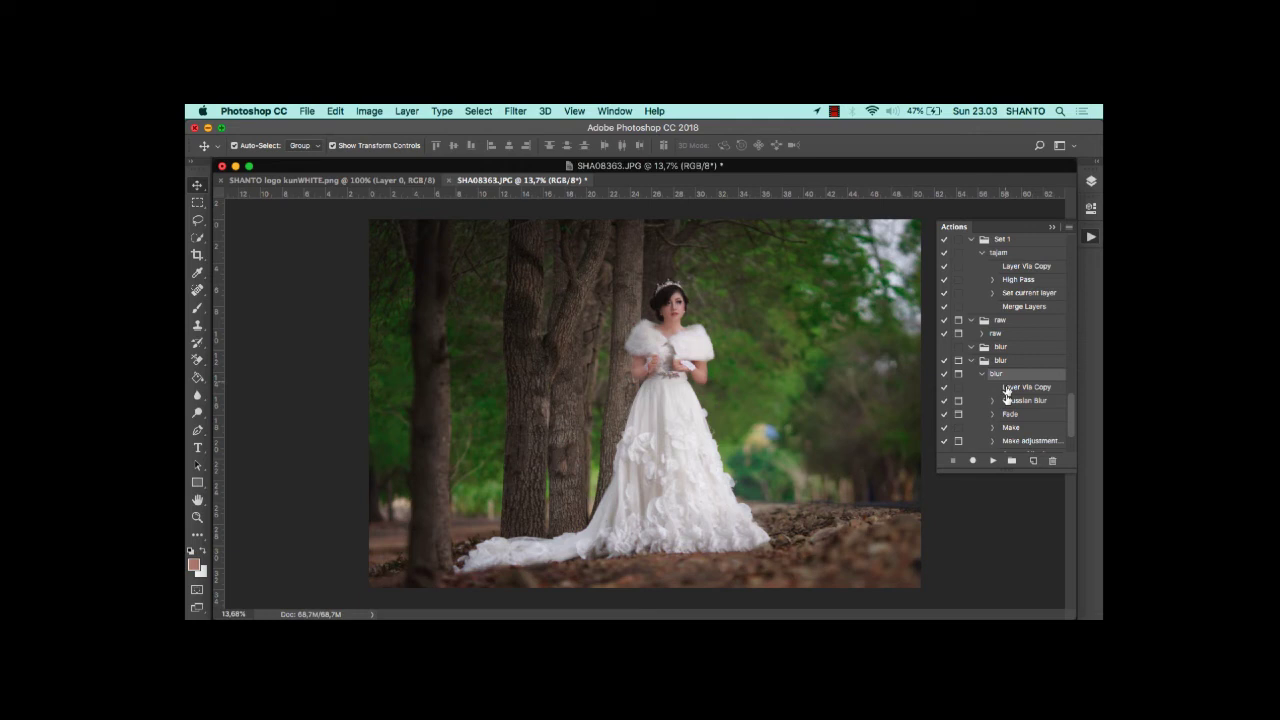
click(994, 461)
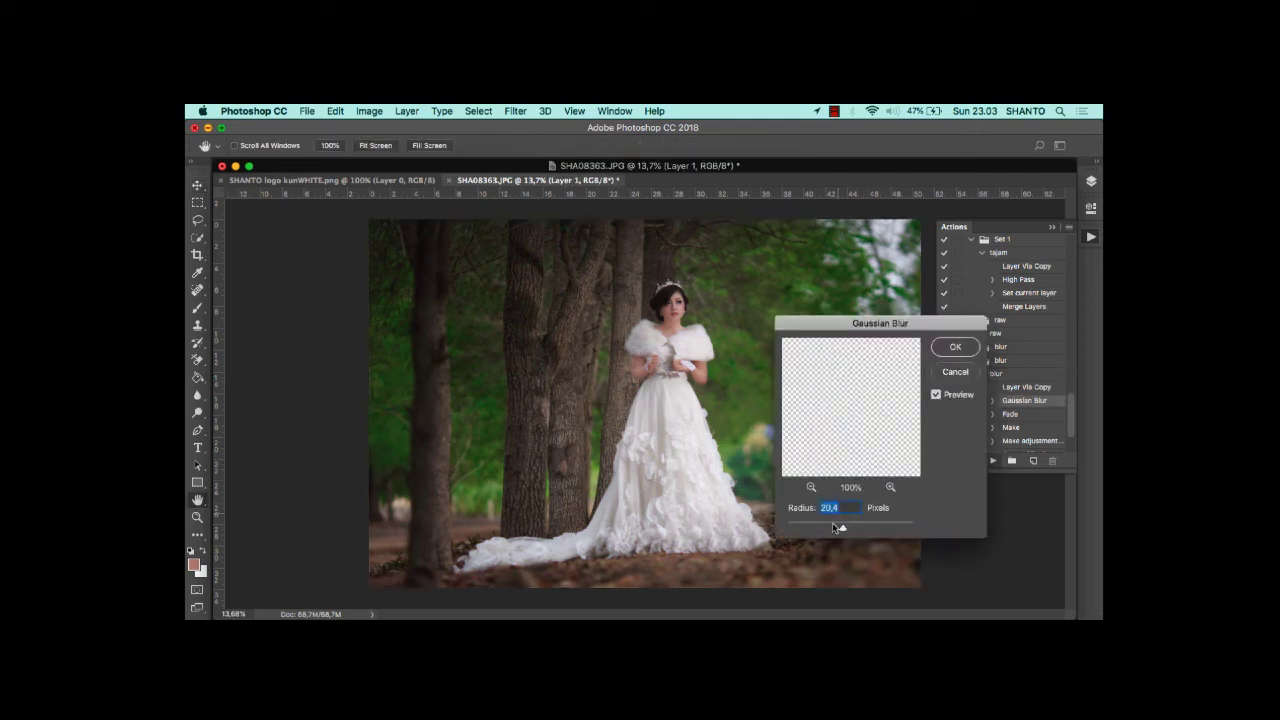
drag(837, 528, 833, 528)
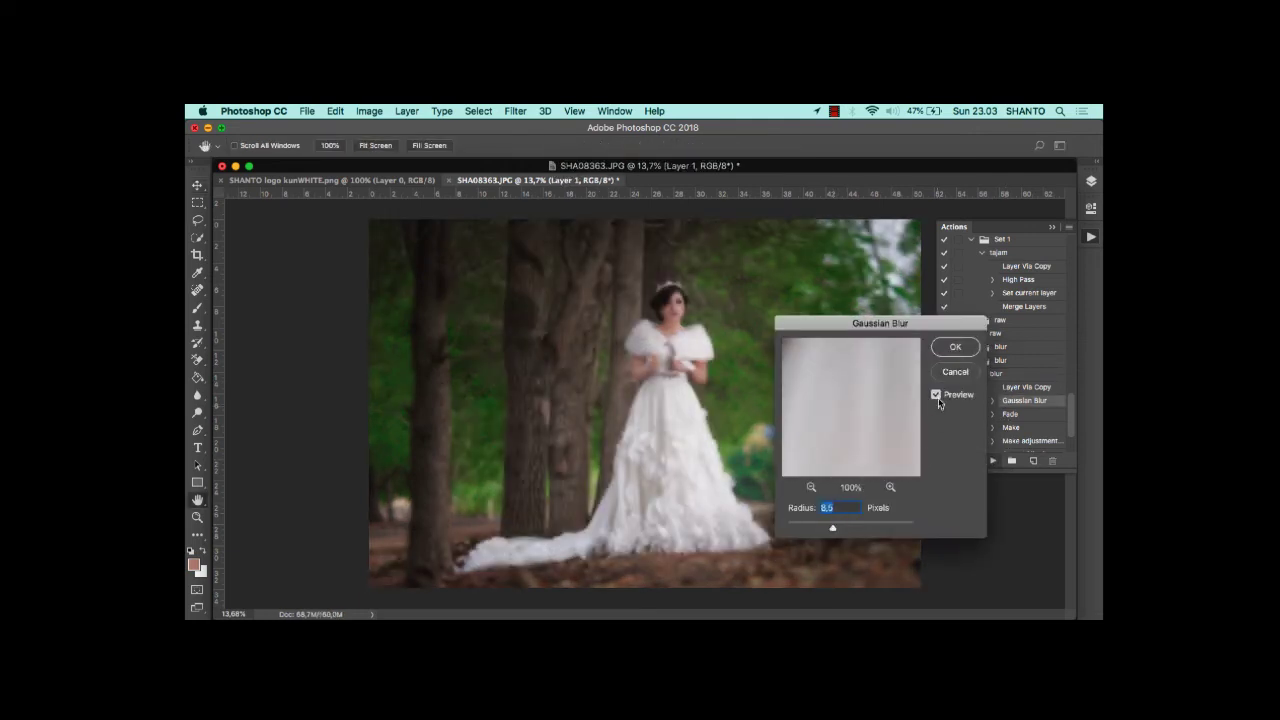
click(957, 349)
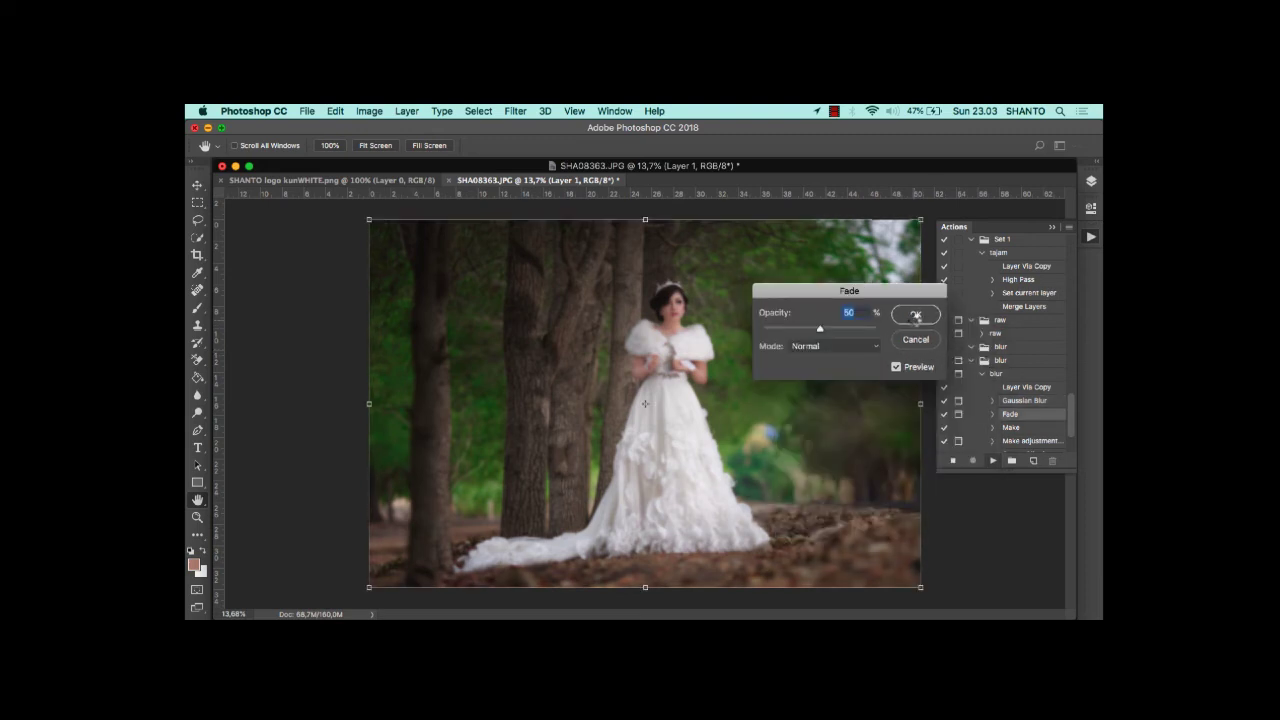
click(914, 316)
Step: Set the clipped Brightness/Contrast adjustment to Brightness -14 and Contrast 3
click(702, 340)
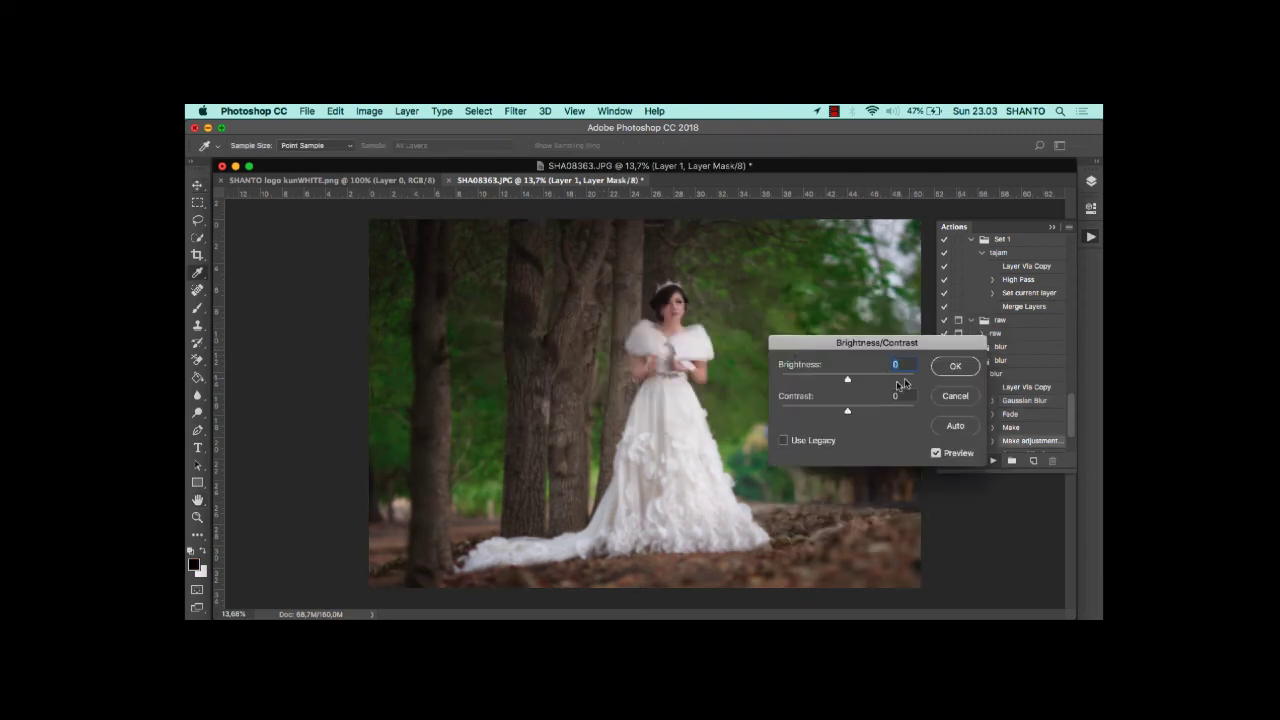
drag(850, 382, 855, 382)
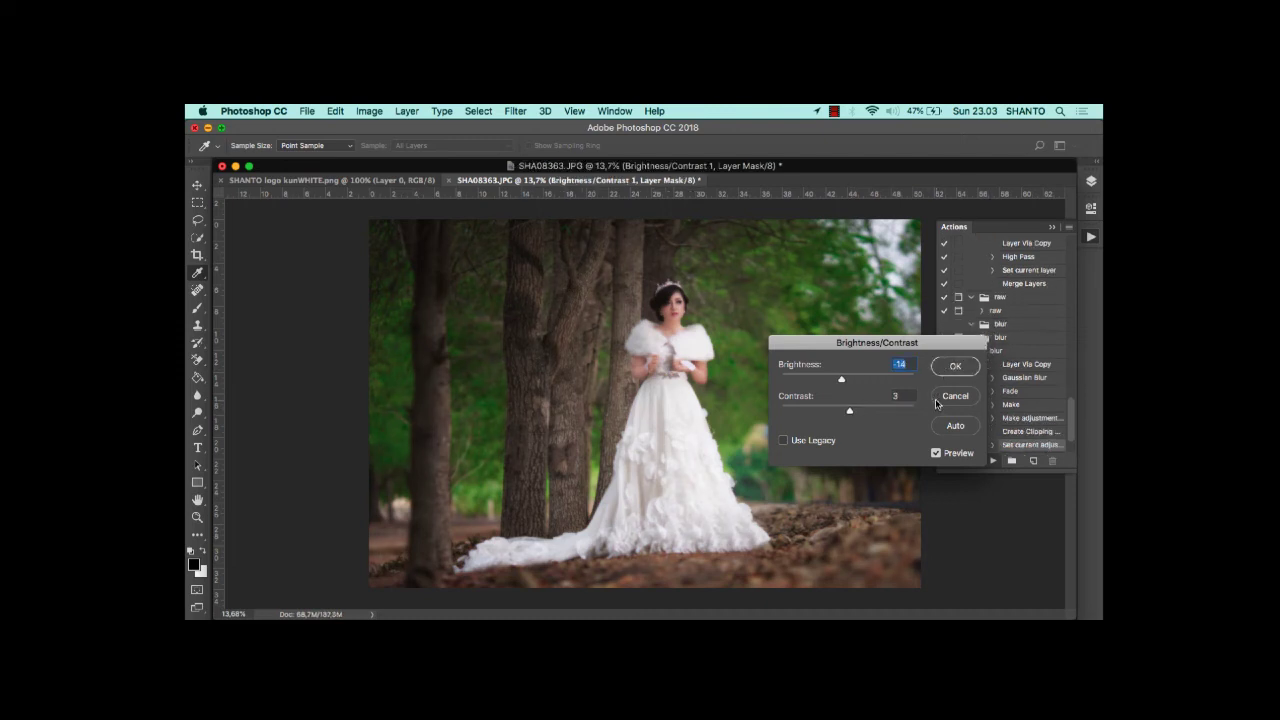
click(951, 367)
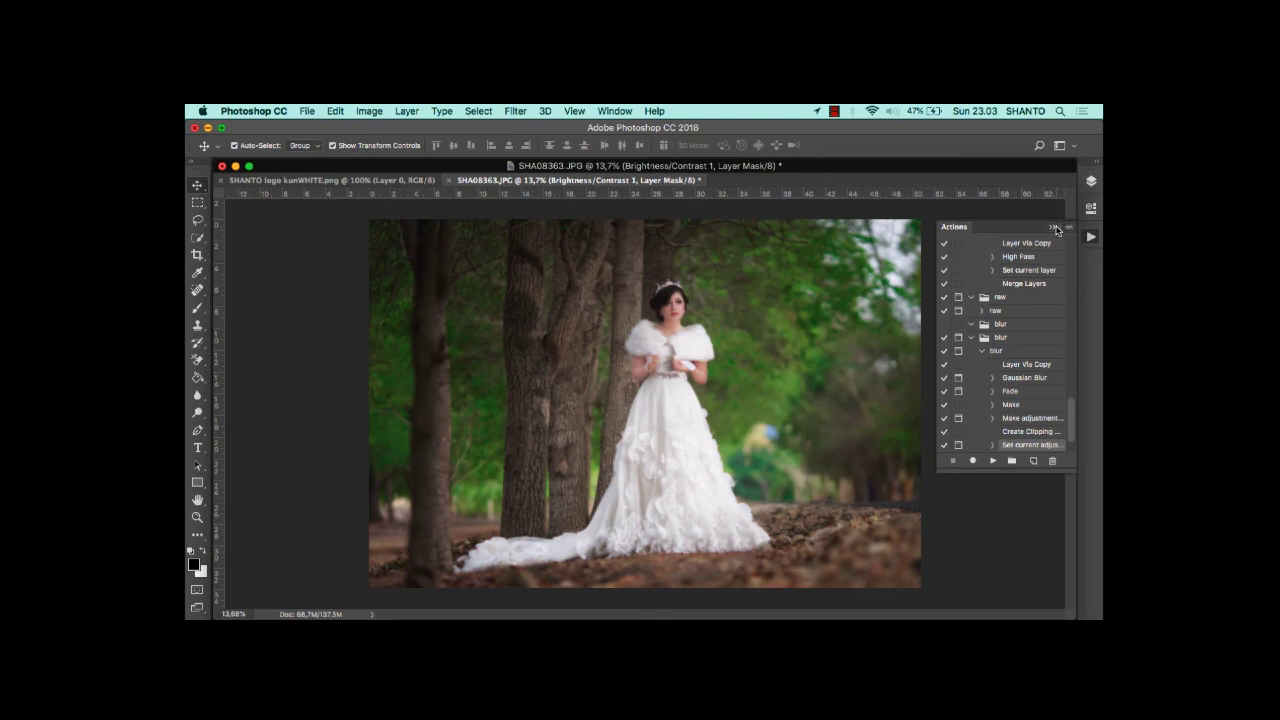
Step: Paint black on the blur layer's mask over the bride and her gown with a 1200 px brush at 83% flow
click(1054, 228)
click(1090, 182)
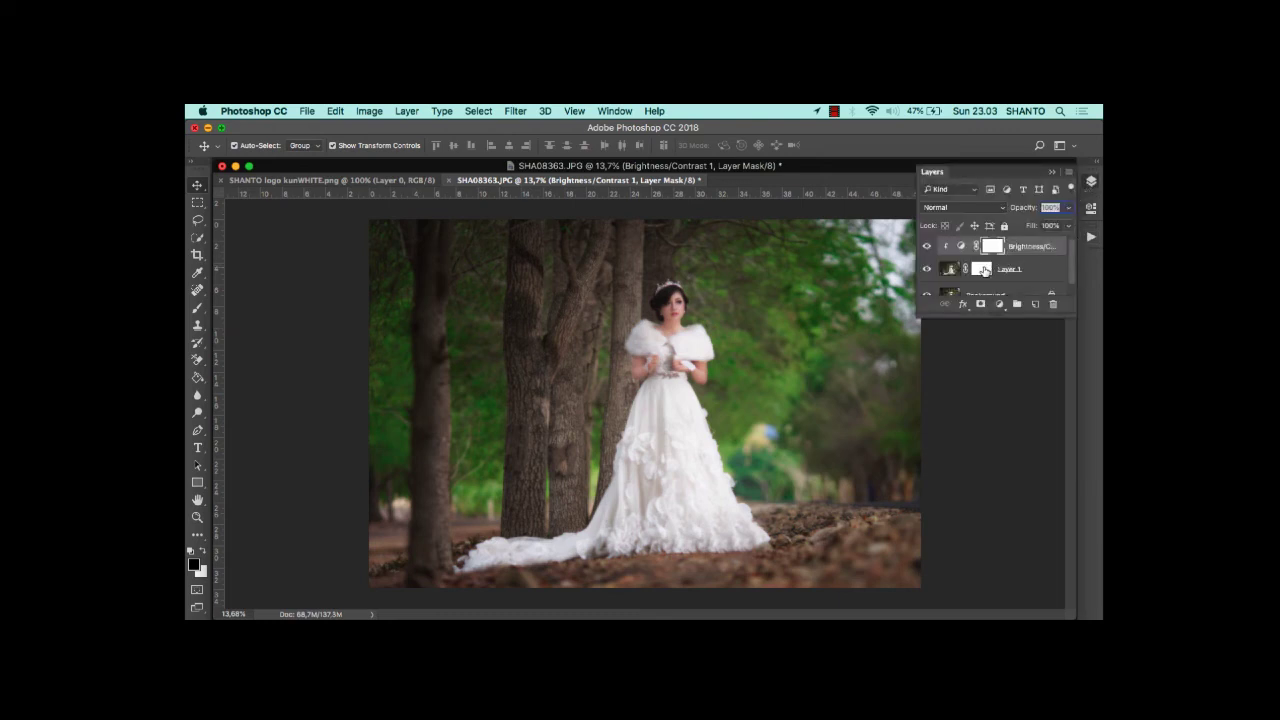
click(984, 270)
click(198, 308)
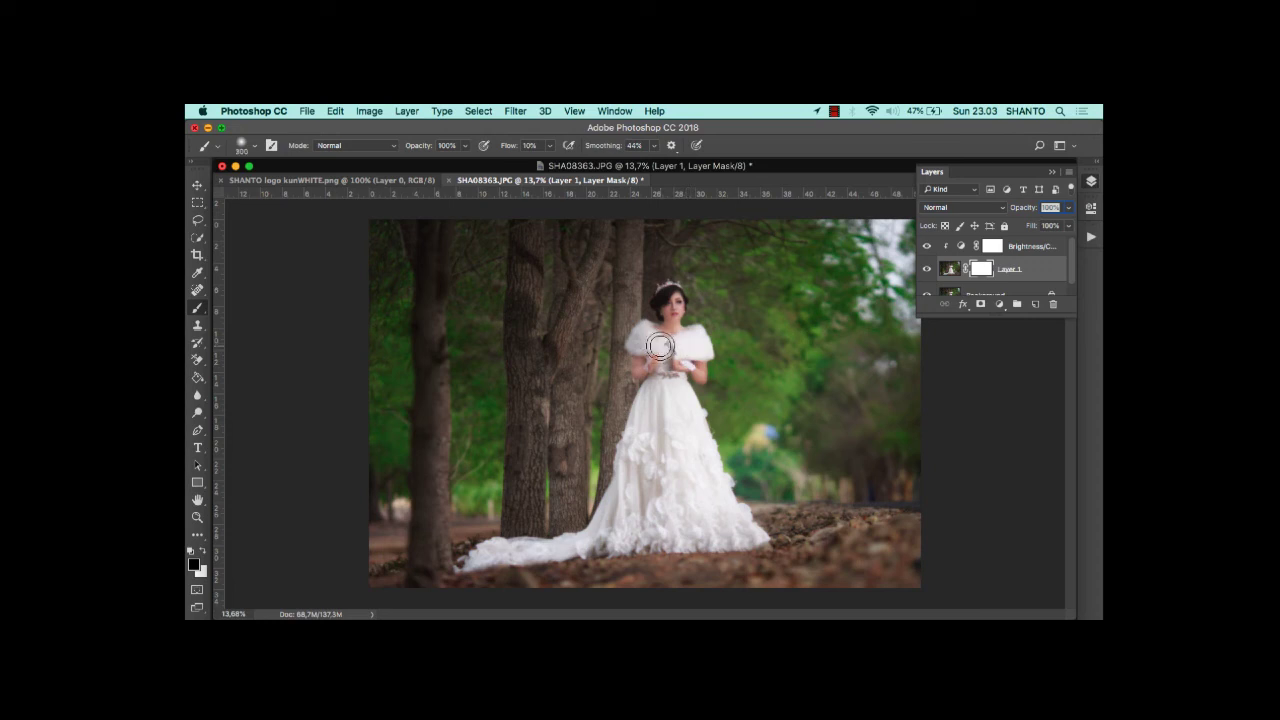
key(bracketright)
key(bracketright)
key(bracketright)
key(bracketright)
key(bracketright)
key(bracketright)
key(bracketright)
key(bracketright)
key(bracketright)
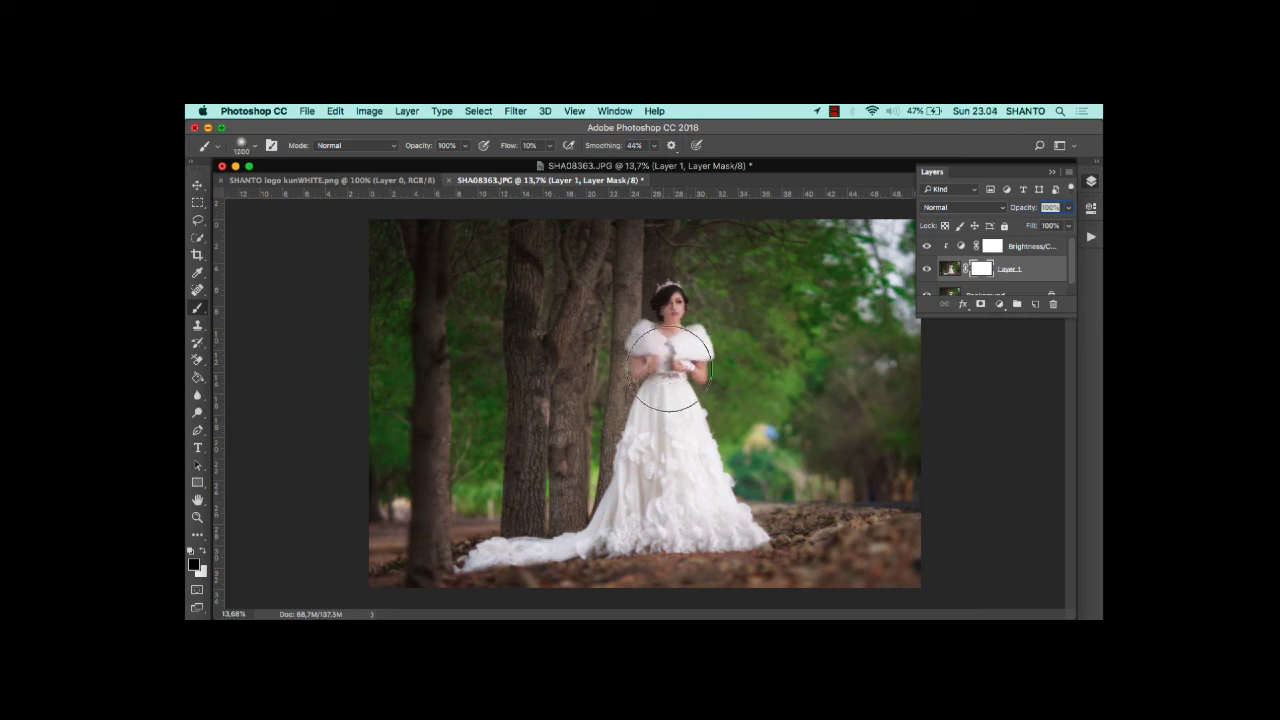
click(549, 146)
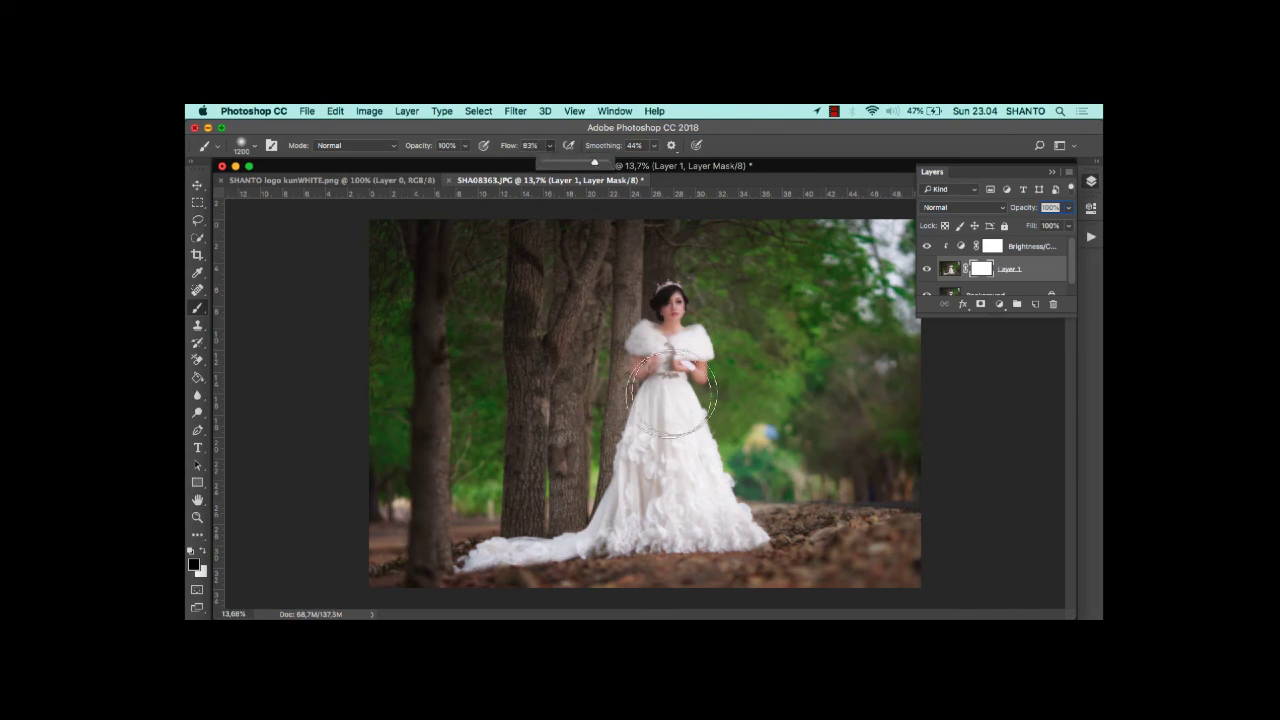
click(663, 429)
mouse_move(681, 505)
mouse_down()
mouse_move(485, 539)
mouse_move(634, 529)
mouse_move(645, 467)
mouse_move(633, 415)
mouse_move(573, 509)
mouse_move(547, 515)
mouse_move(541, 343)
mouse_move(555, 242)
mouse_move(549, 265)
mouse_move(601, 258)
mouse_move(662, 318)
mouse_move(665, 472)
mouse_move(743, 529)
mouse_move(696, 508)
mouse_move(708, 508)
mouse_move(687, 448)
mouse_move(685, 476)
mouse_move(662, 418)
mouse_move(643, 492)
mouse_move(671, 362)
mouse_up()
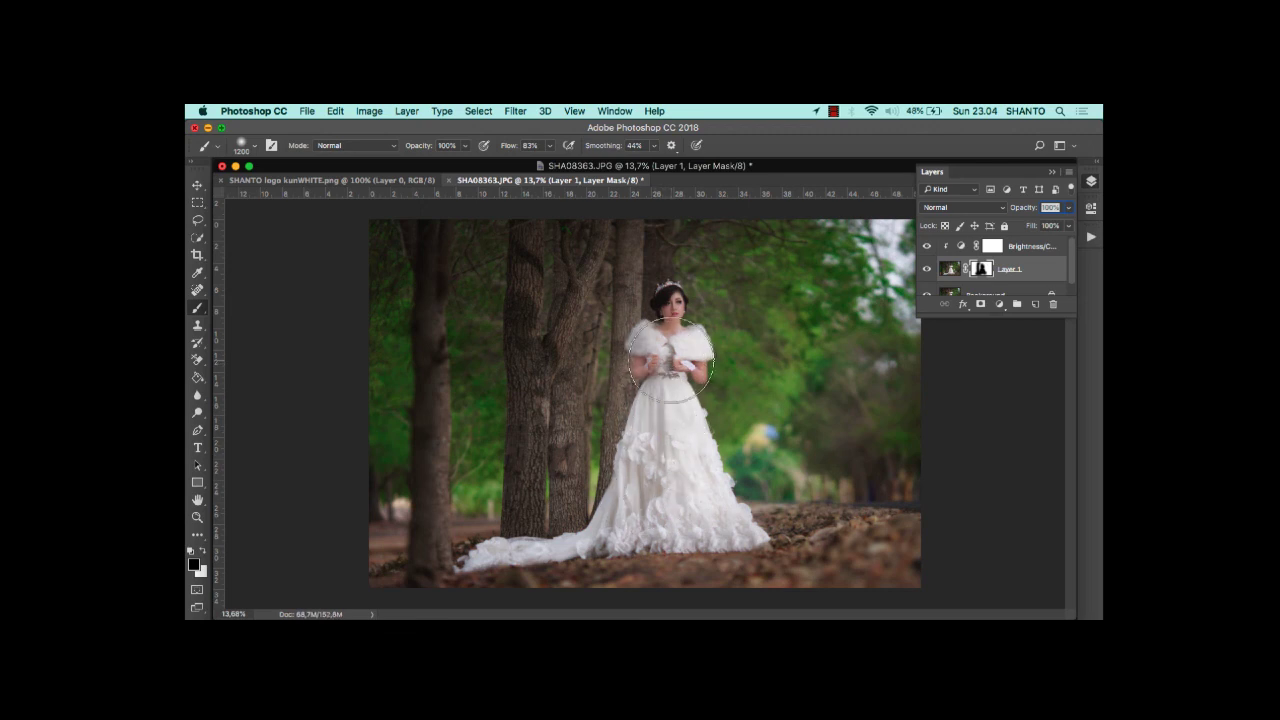
Step: Mask the blur off the bride's bodice, shawl and face with a 700 px brush
scroll(671, 362, up, 3)
scroll(675, 382, up, 2)
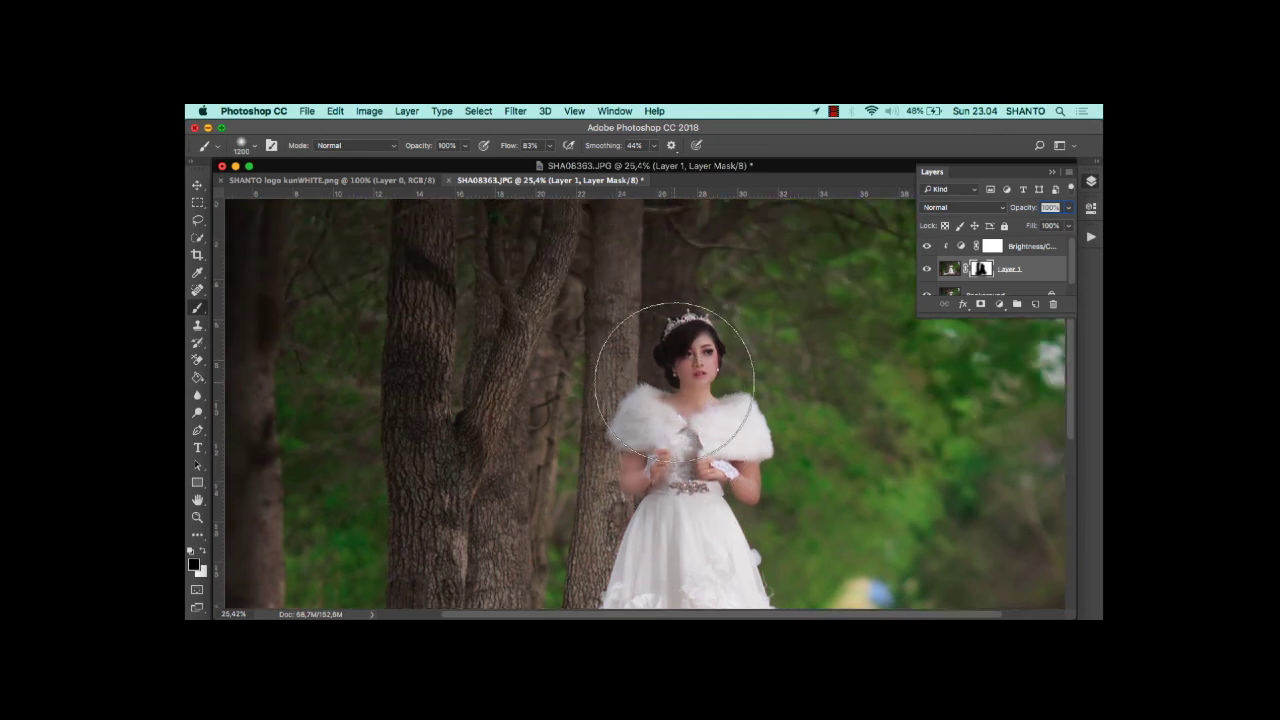
key(bracketleft)
key(bracketleft)
key(bracketleft)
key(bracketleft)
key(bracketleft)
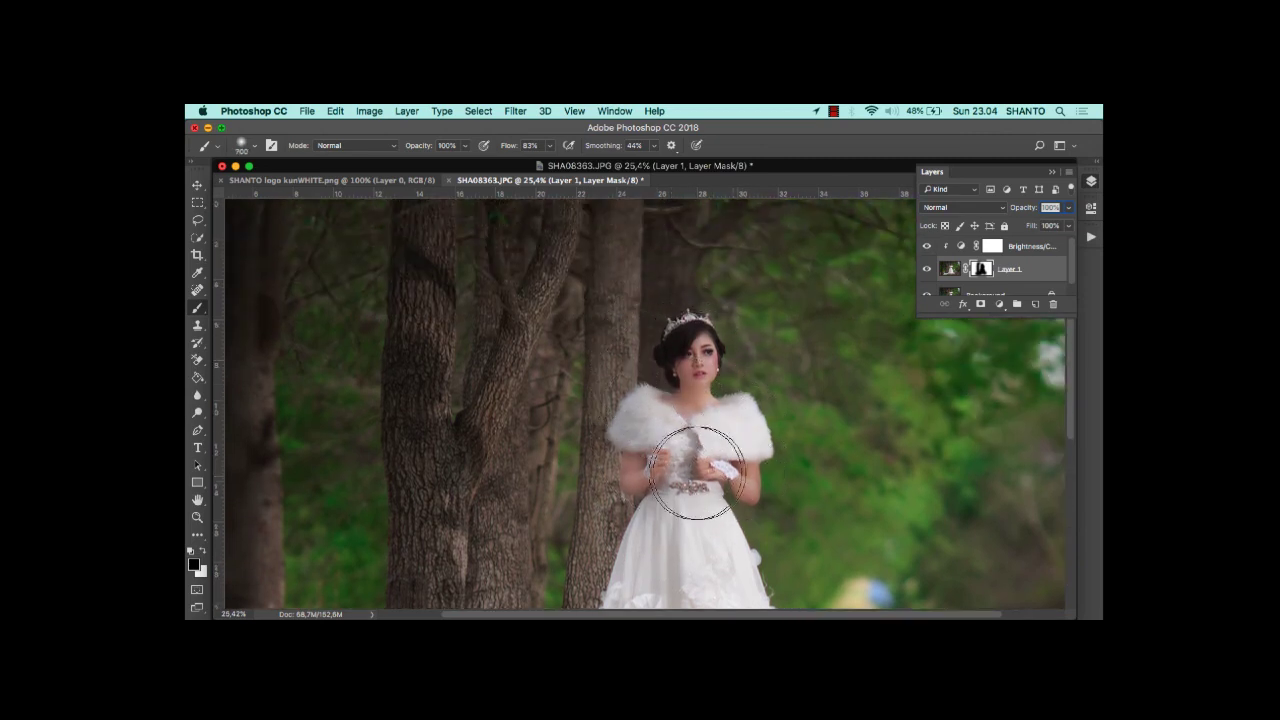
mouse_move(697, 472)
mouse_down()
mouse_move(652, 456)
mouse_move(631, 425)
mouse_move(638, 477)
mouse_move(623, 485)
mouse_move(671, 467)
mouse_move(692, 487)
mouse_move(697, 407)
mouse_up()
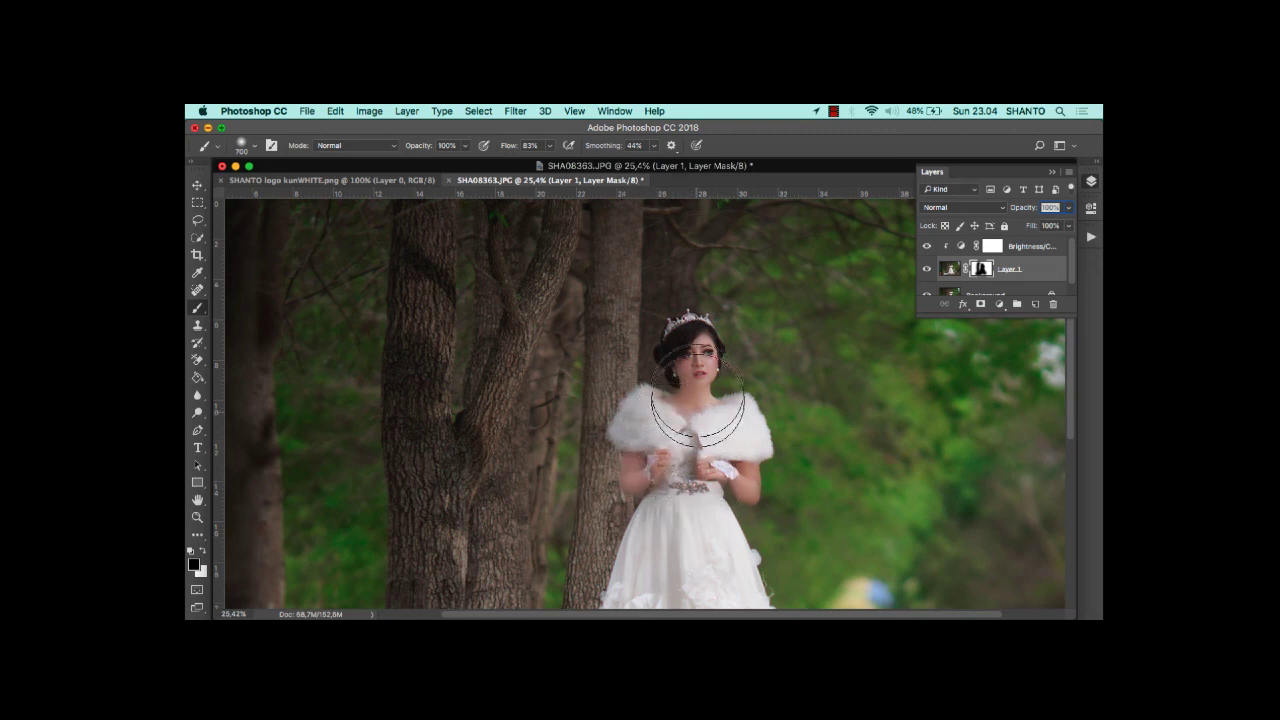
Step: Mask the blur off the gown's skirt, long train and hem
scroll(685, 530, down, 2)
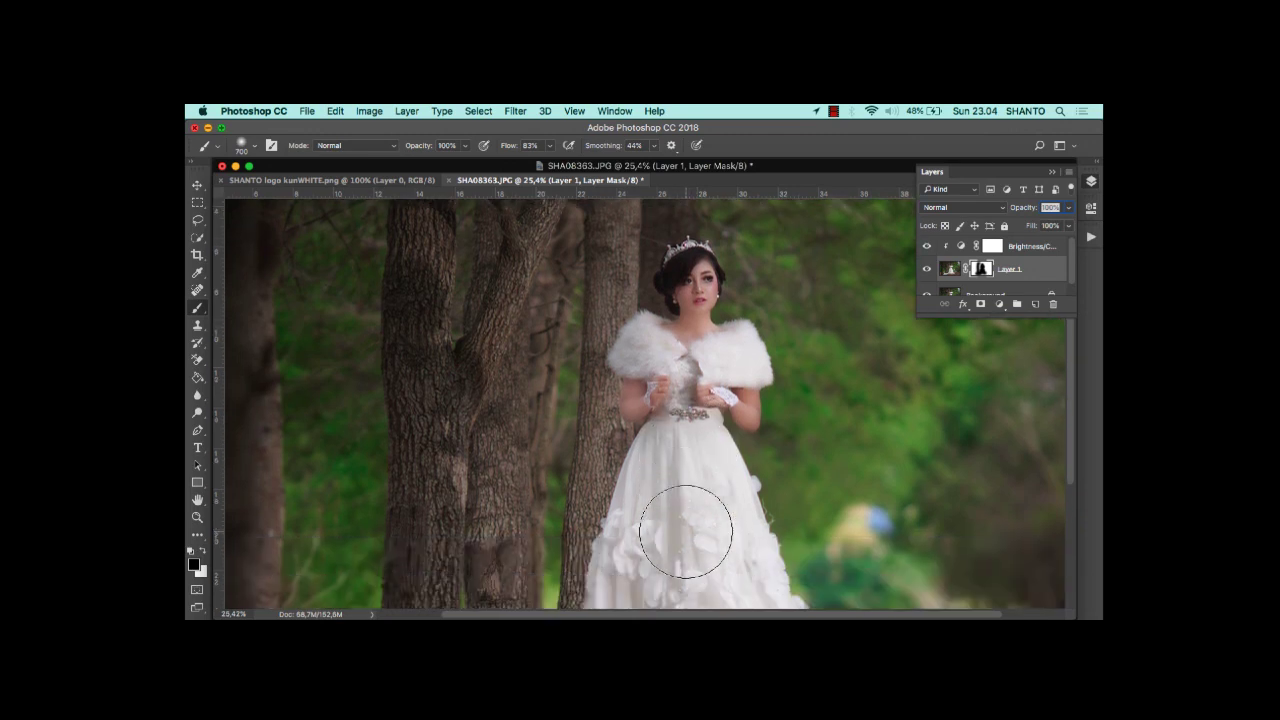
scroll(685, 530, down, 3)
mouse_move(686, 529)
mouse_down()
mouse_move(692, 380)
mouse_move(714, 484)
mouse_move(651, 431)
mouse_move(628, 462)
mouse_move(620, 527)
mouse_move(773, 547)
mouse_move(789, 572)
mouse_move(817, 577)
mouse_move(735, 420)
mouse_up()
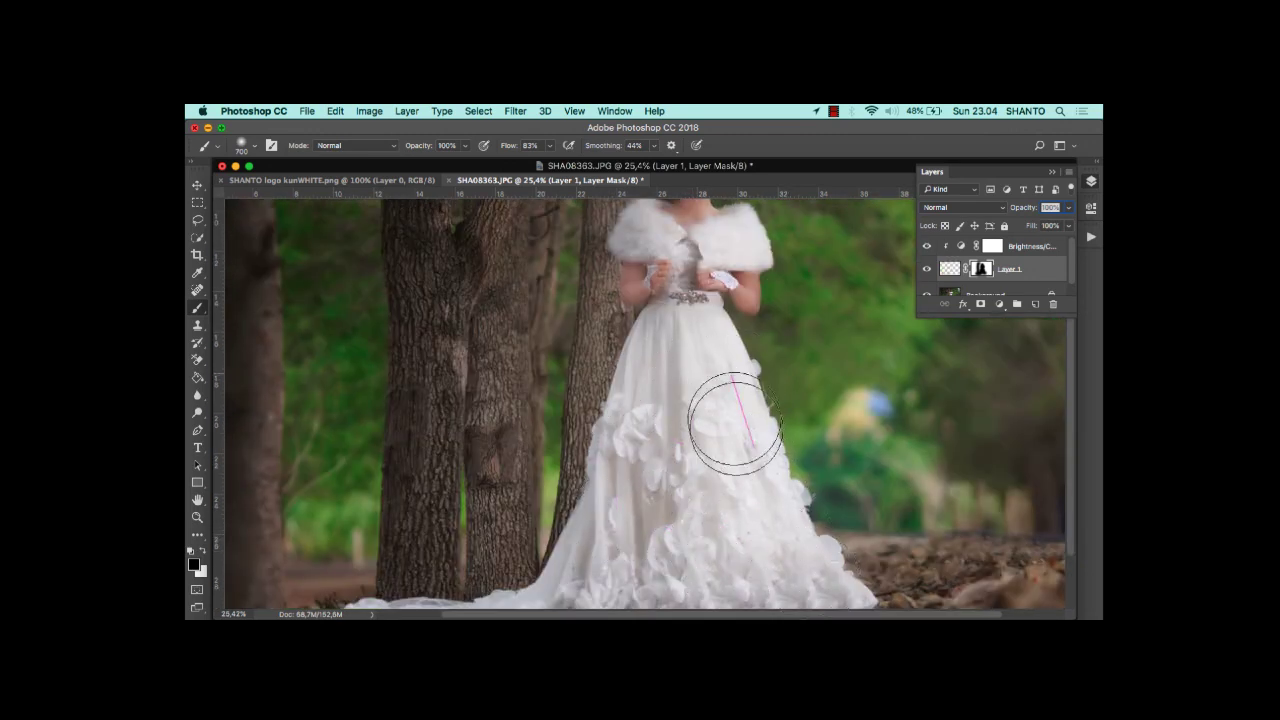
scroll(623, 528, down, 2)
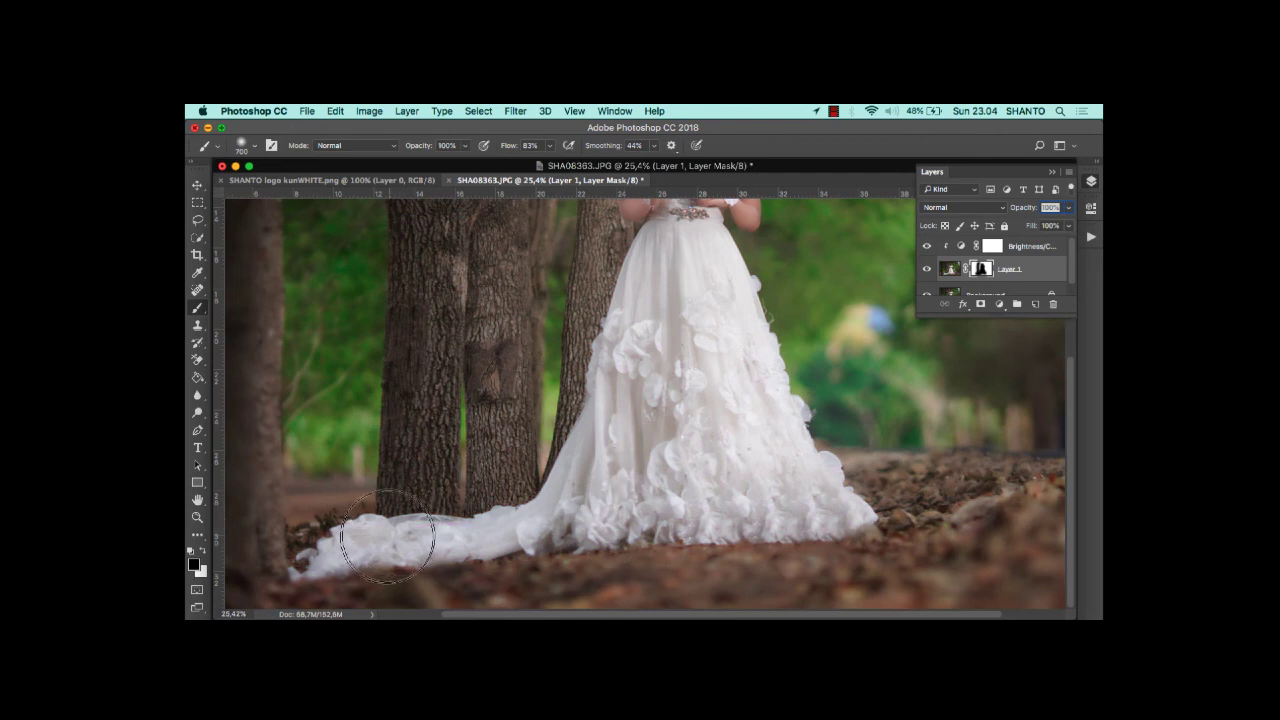
mouse_move(388, 538)
mouse_down()
mouse_move(304, 549)
mouse_move(519, 546)
mouse_move(492, 543)
mouse_move(668, 511)
mouse_move(910, 513)
mouse_move(1012, 476)
mouse_move(799, 508)
mouse_up()
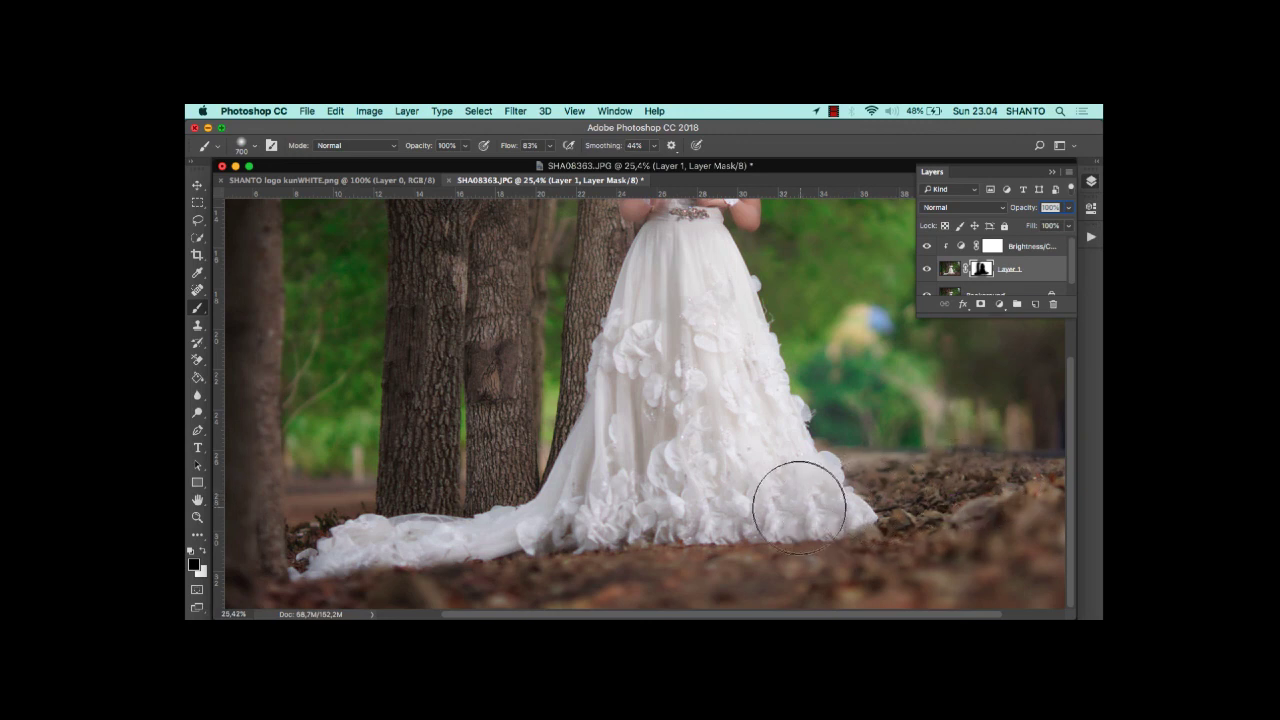
Step: Mask the blur off the tree trunks beside the bride
scroll(540, 490, up, 3)
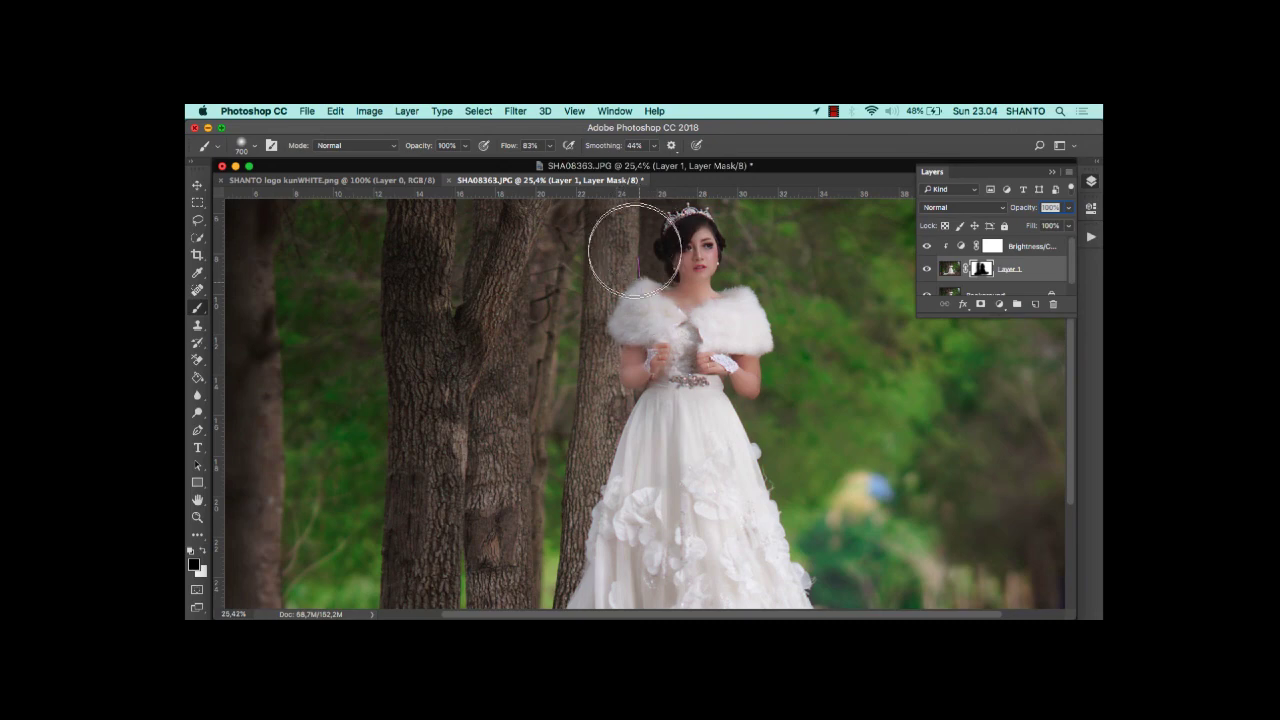
scroll(660, 320, down, 2)
scroll(686, 366, up, 4)
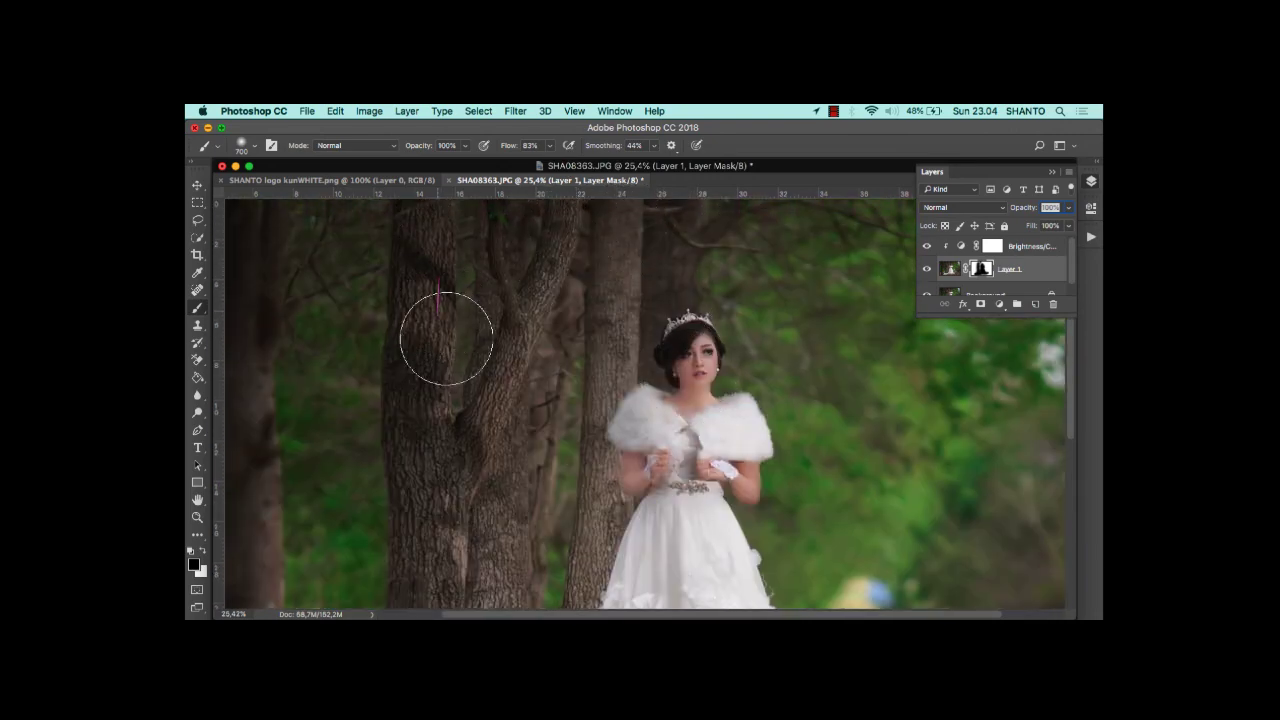
Step: Stamp all visible layers into a new layer above the Brightness/Contrast adjustment
click(1032, 243)
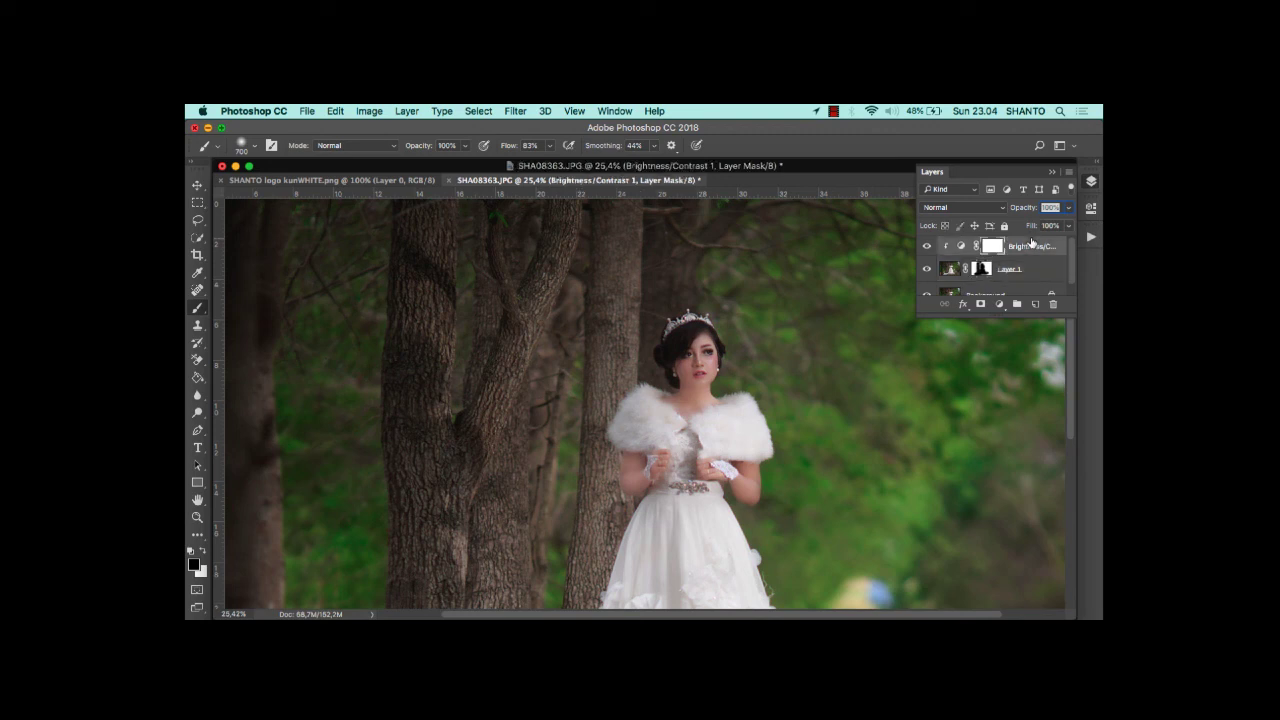
key(super+alt+shift+e)
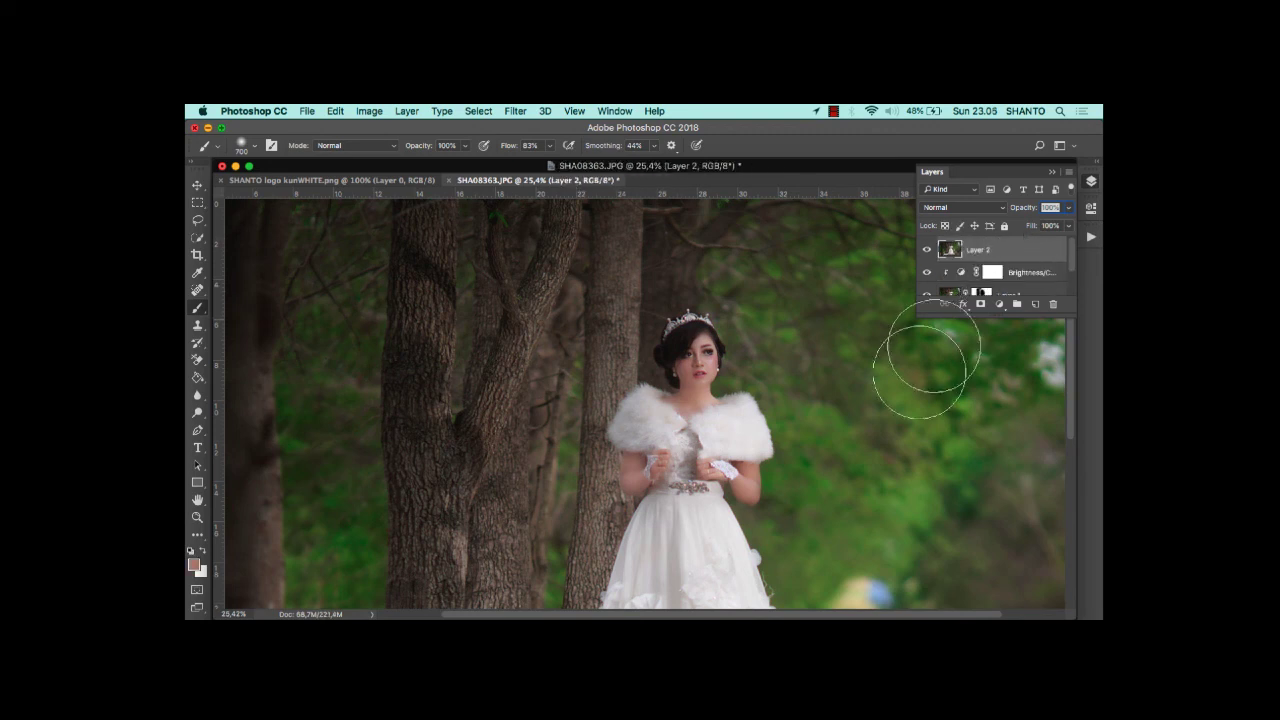
scroll(871, 434, down, 5)
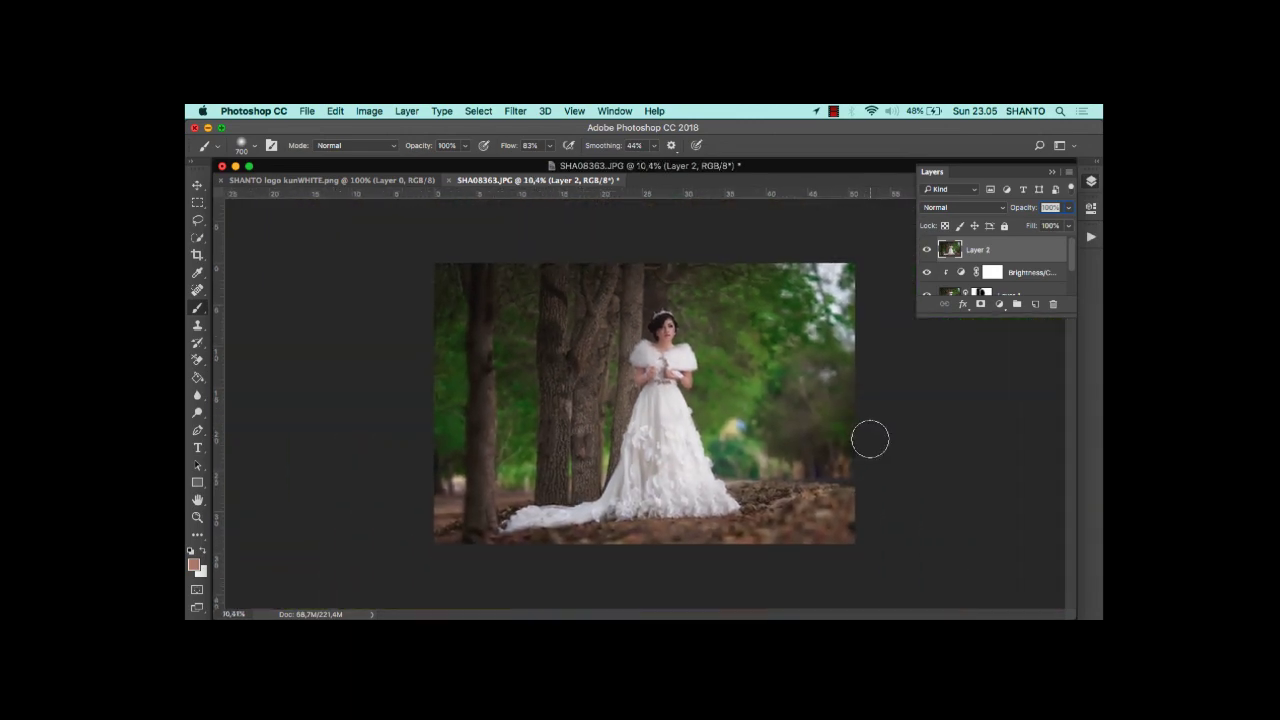
Step: Copy the white logo from its separate document into the bridal photo, placing it beside the bride's waist
click(199, 187)
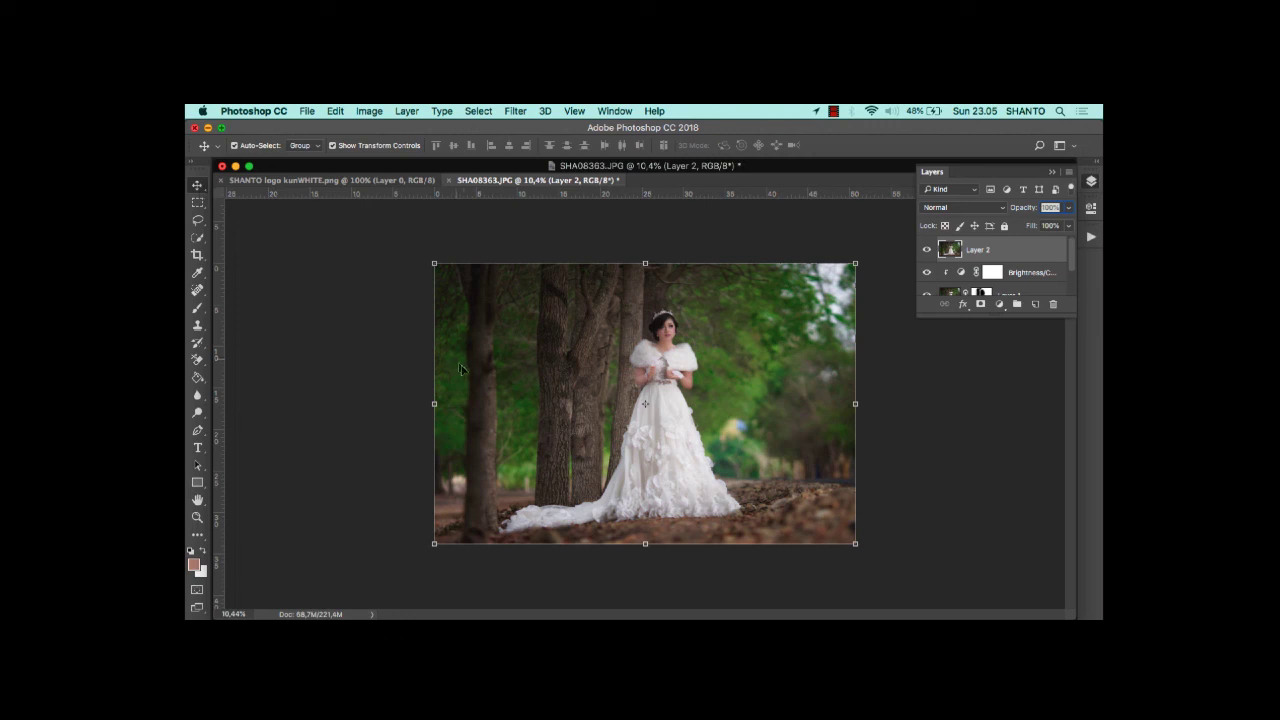
drag(313, 181, 840, 330)
drag(790, 467, 757, 407)
click(742, 405)
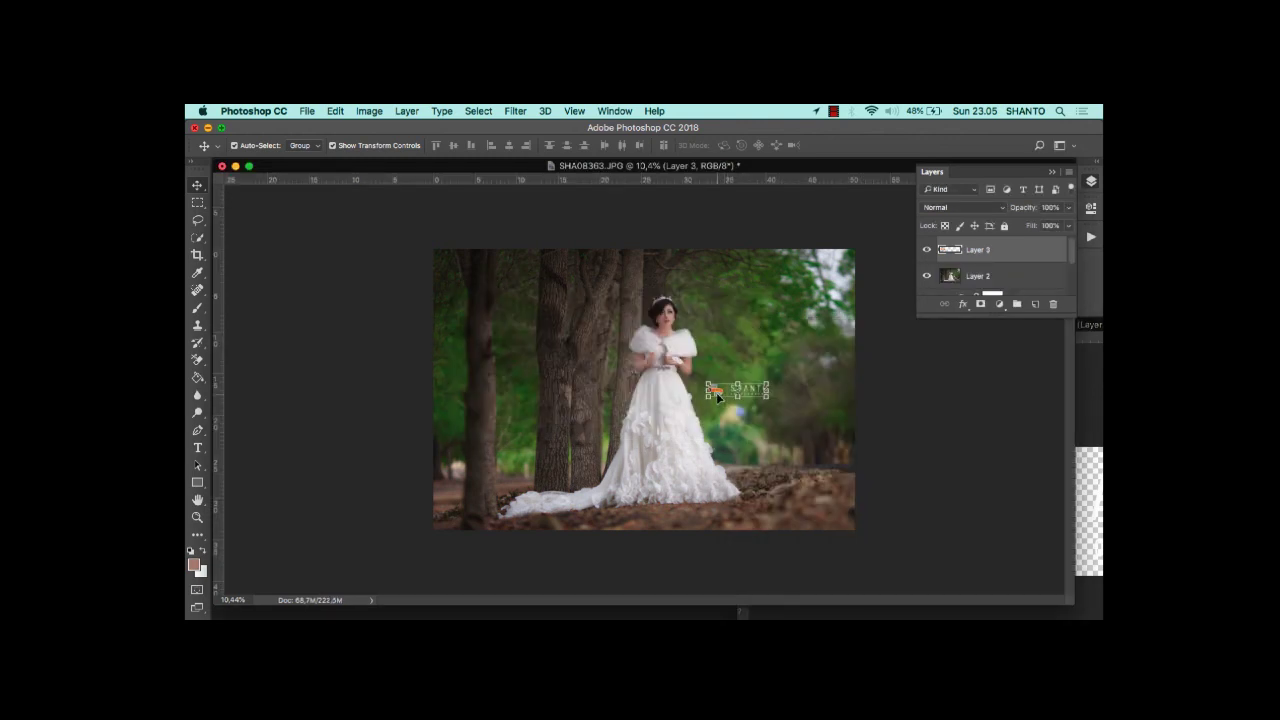
Step: Move the logo slightly up beside the bride, scale it proportionally to 86.94% and apply the transformation
key(super+t)
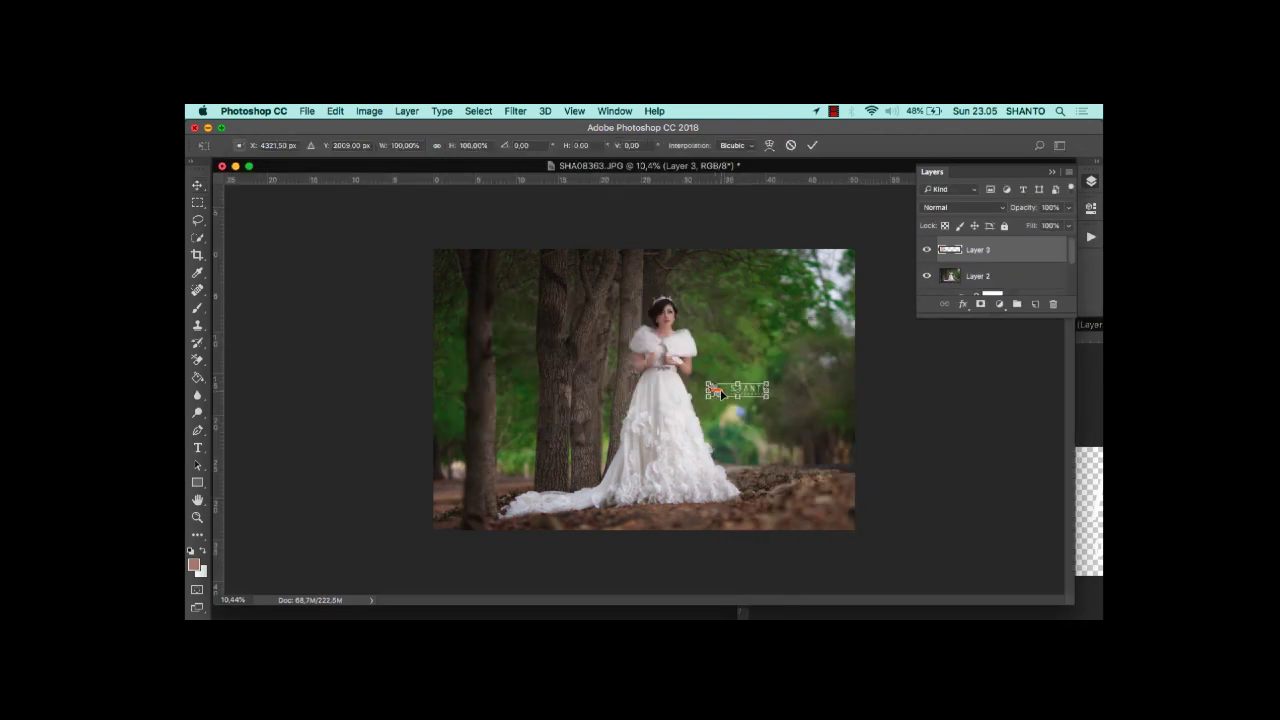
mouse_move(720, 393)
mouse_down()
mouse_move(768, 416)
mouse_move(716, 383)
mouse_up()
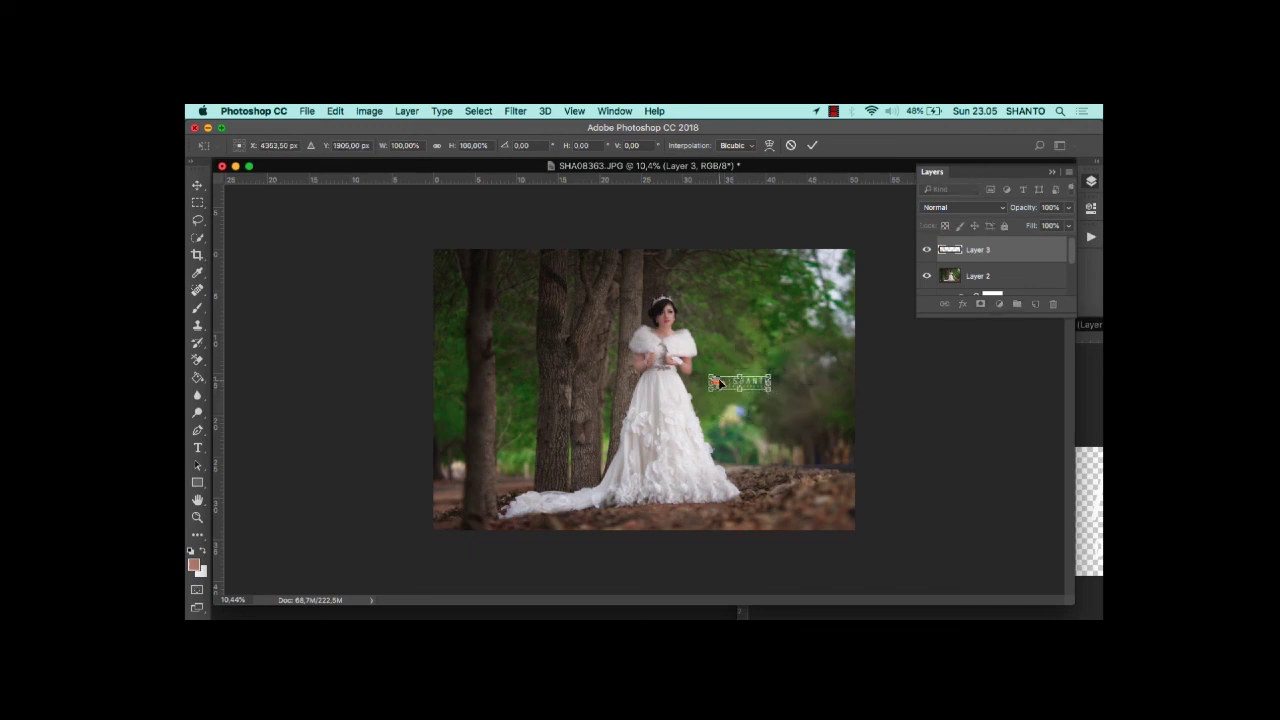
drag(768, 382, 763, 382)
click(199, 187)
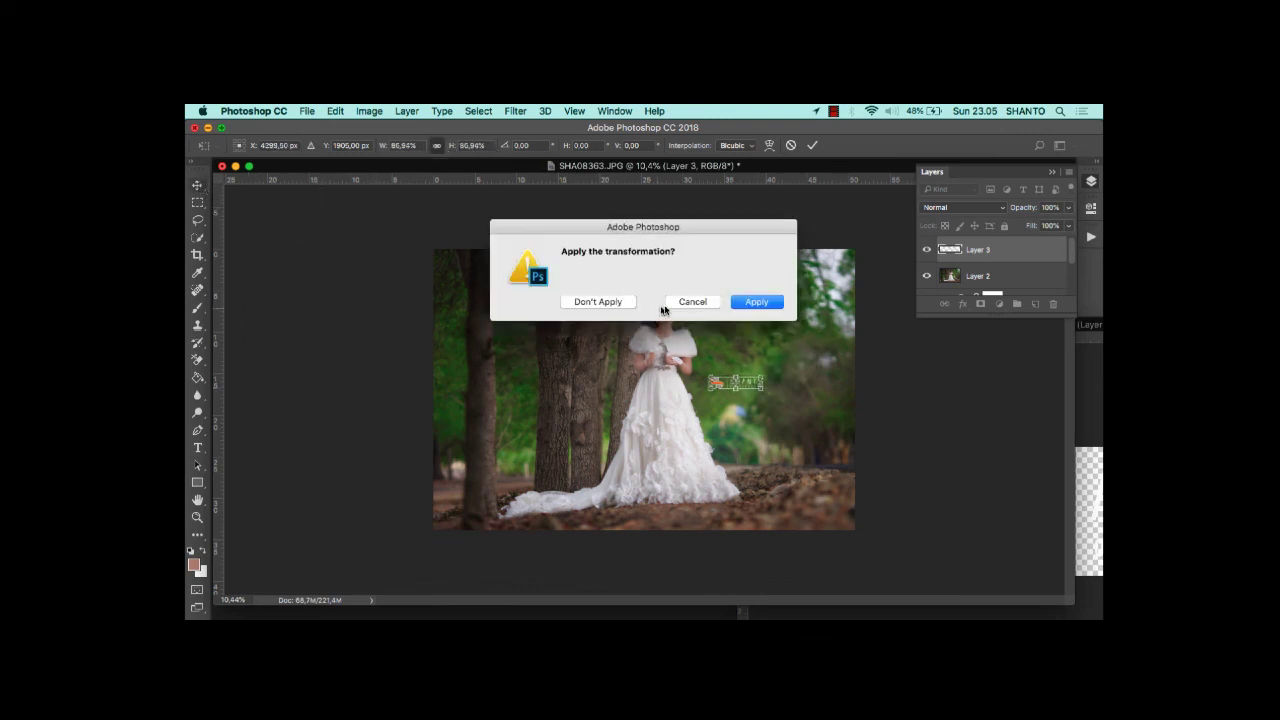
click(755, 302)
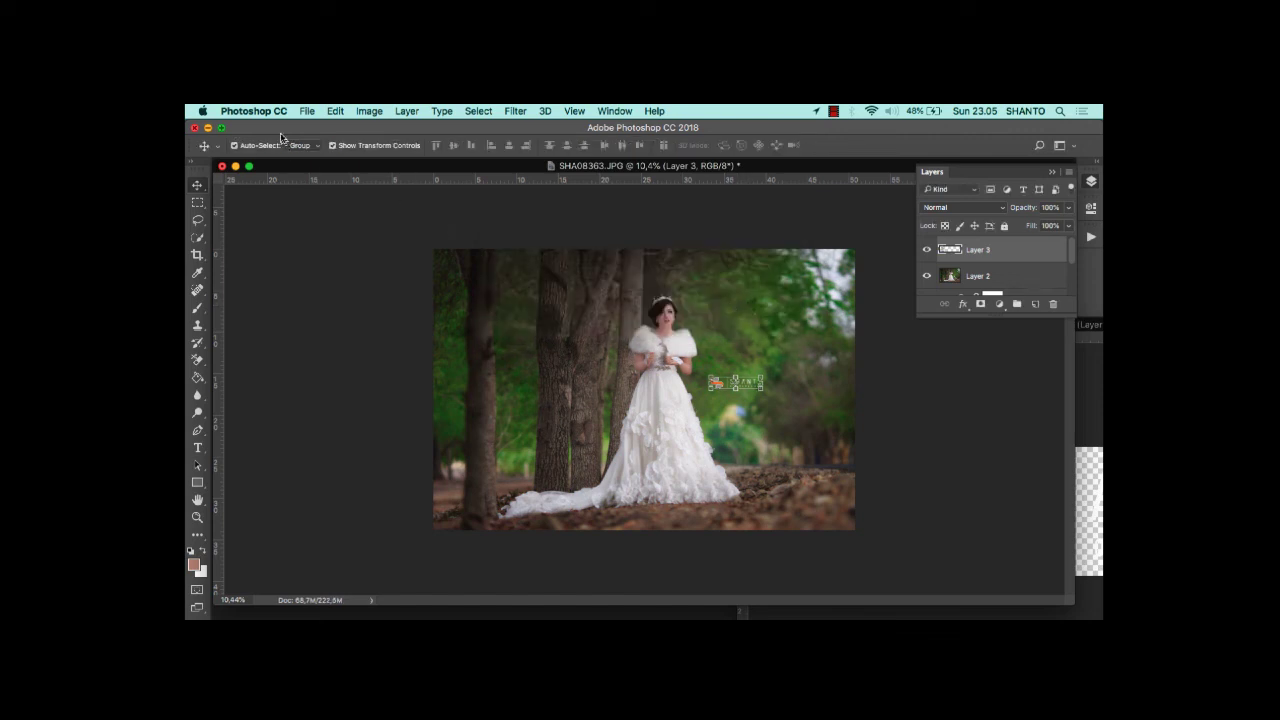
Step: Save the retouched photo to the Desktop as a JPEG copy named SHA08363 copy.jpg
click(310, 111)
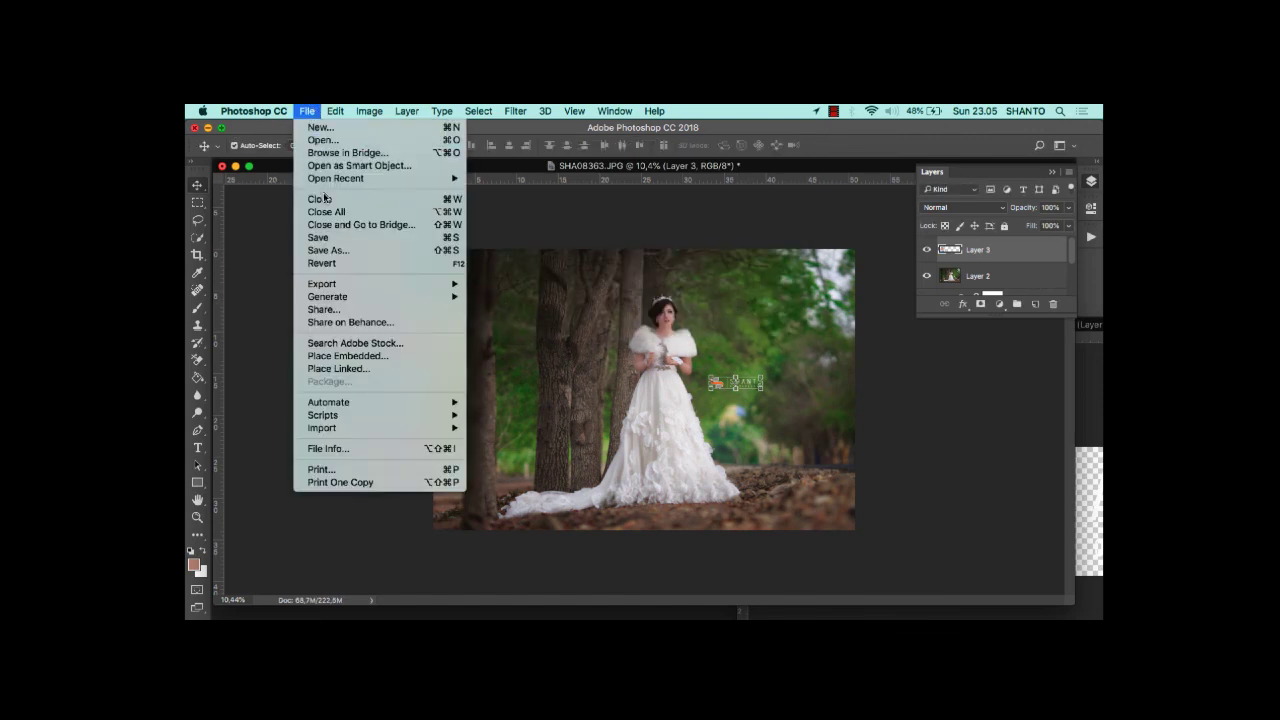
click(349, 256)
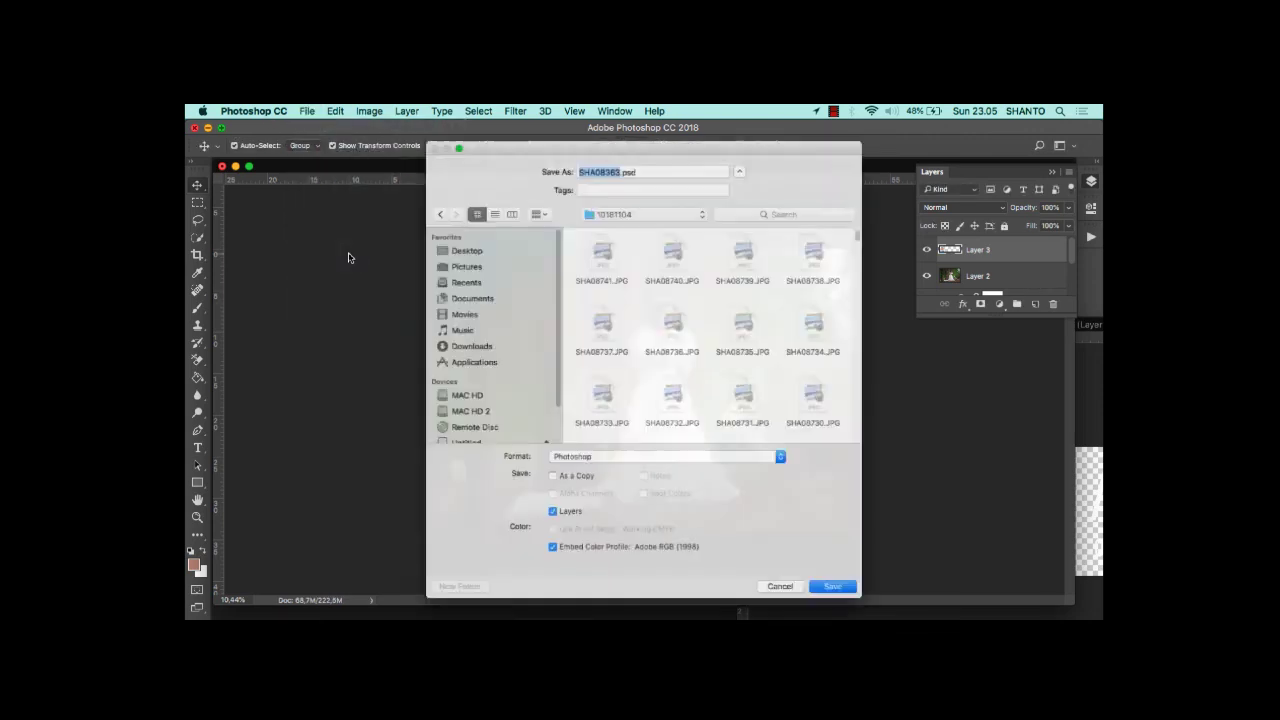
click(570, 465)
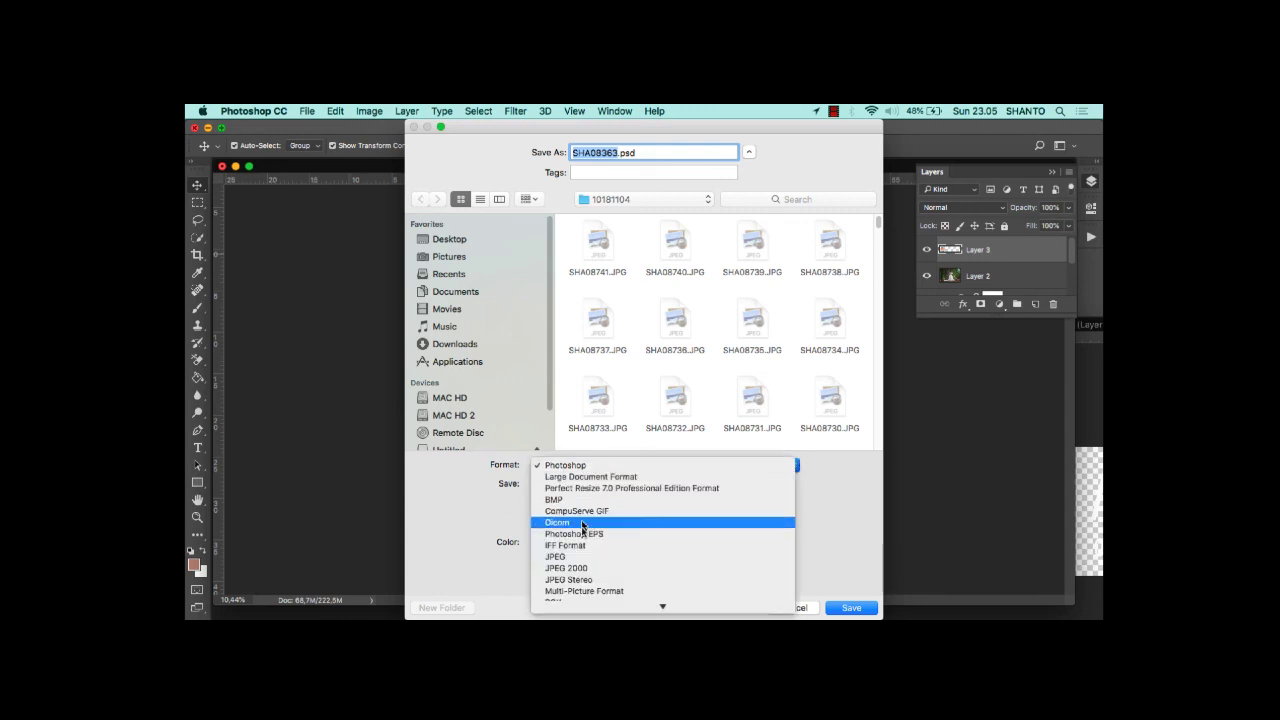
click(574, 539)
click(463, 244)
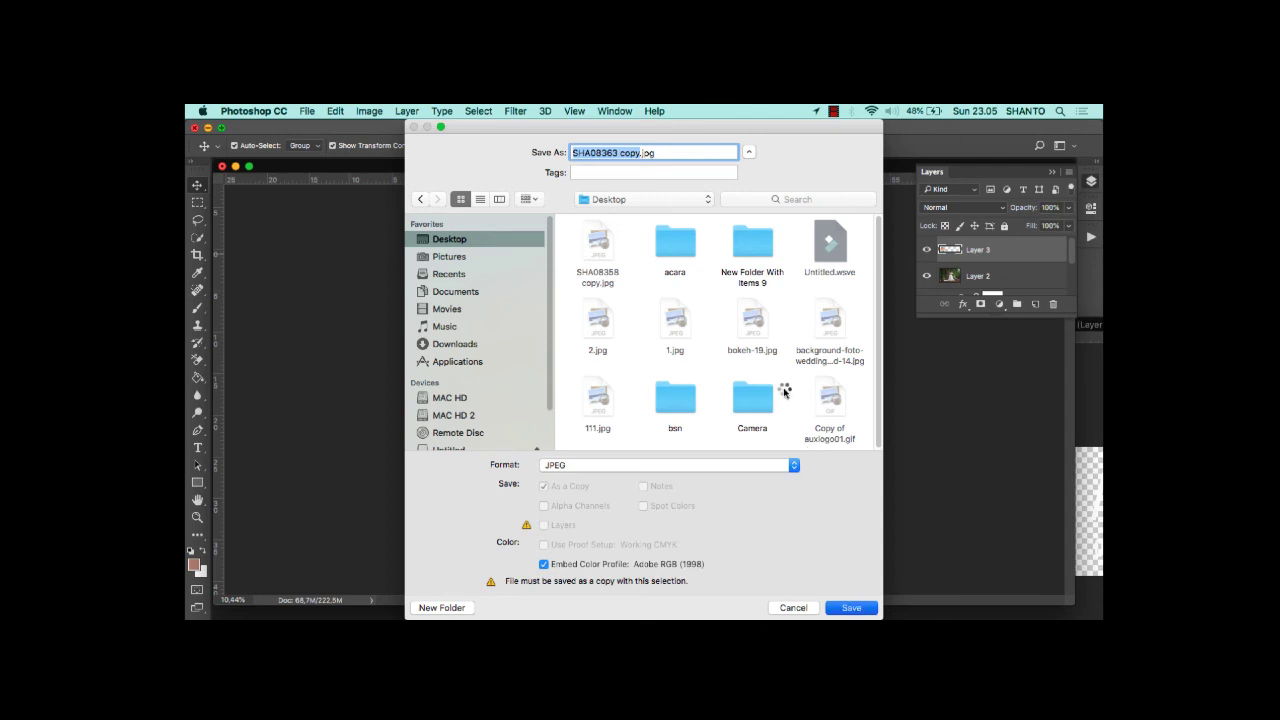
click(696, 282)
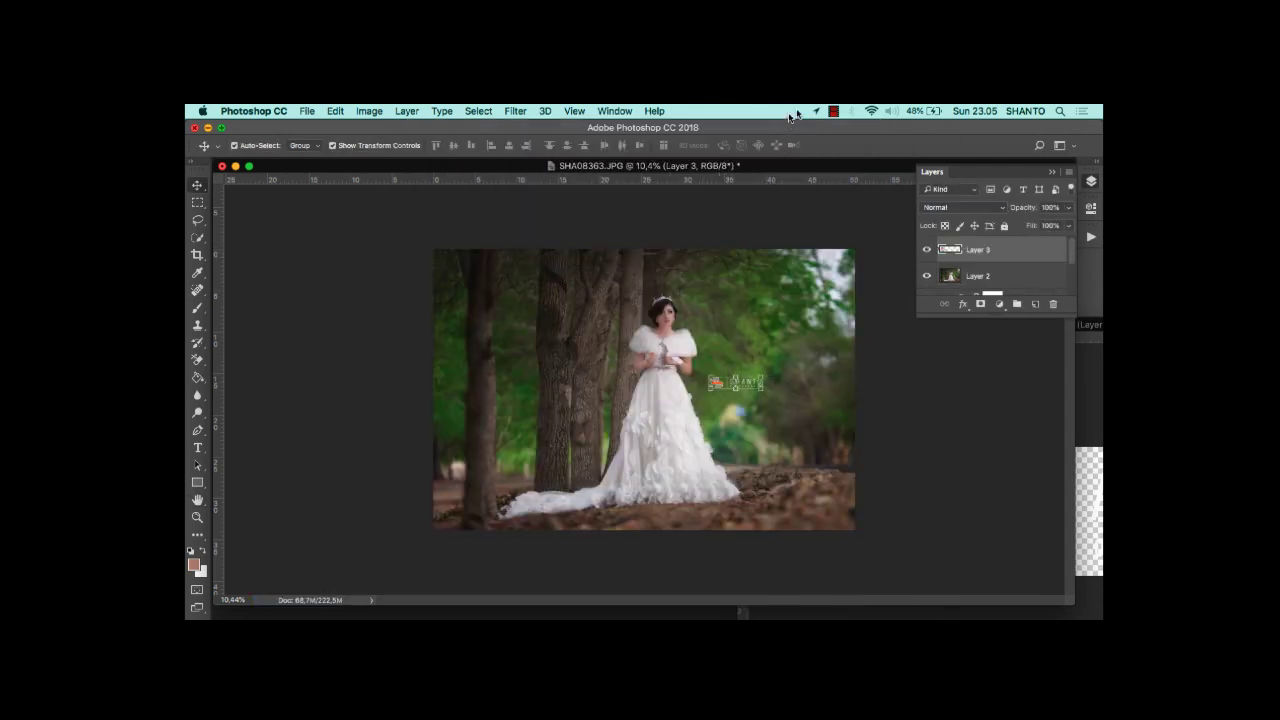
click(833, 112)
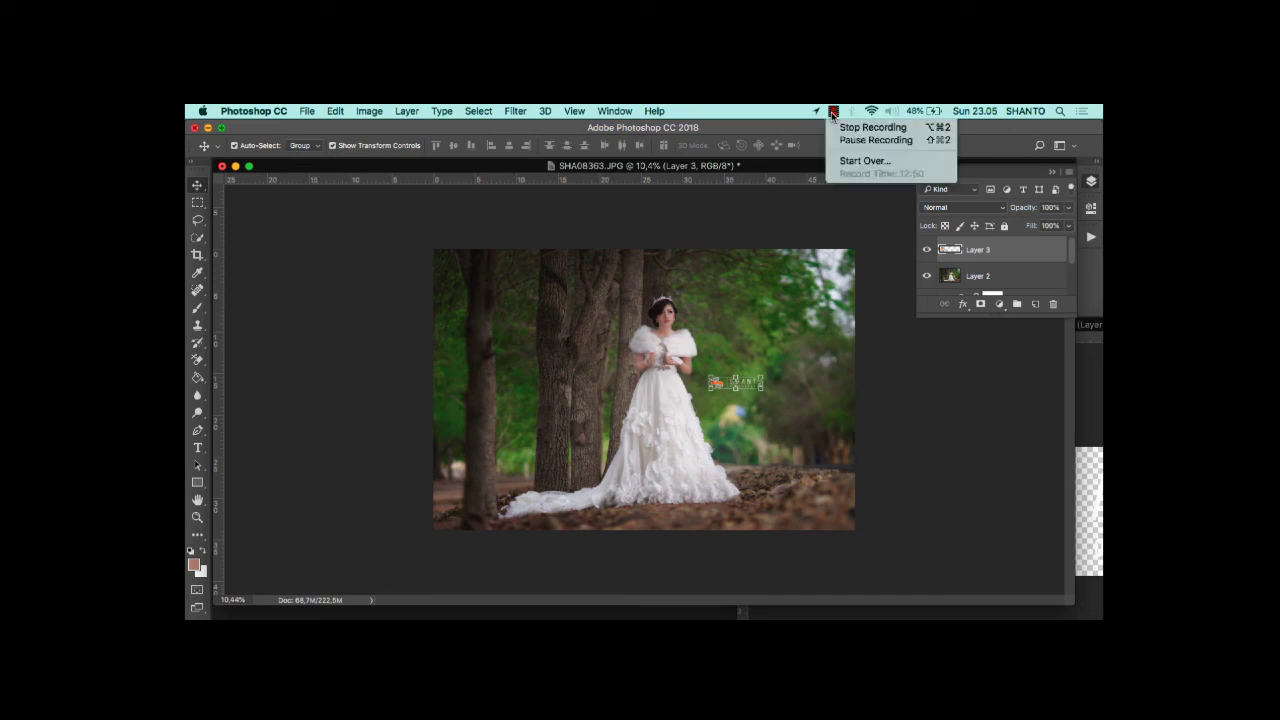